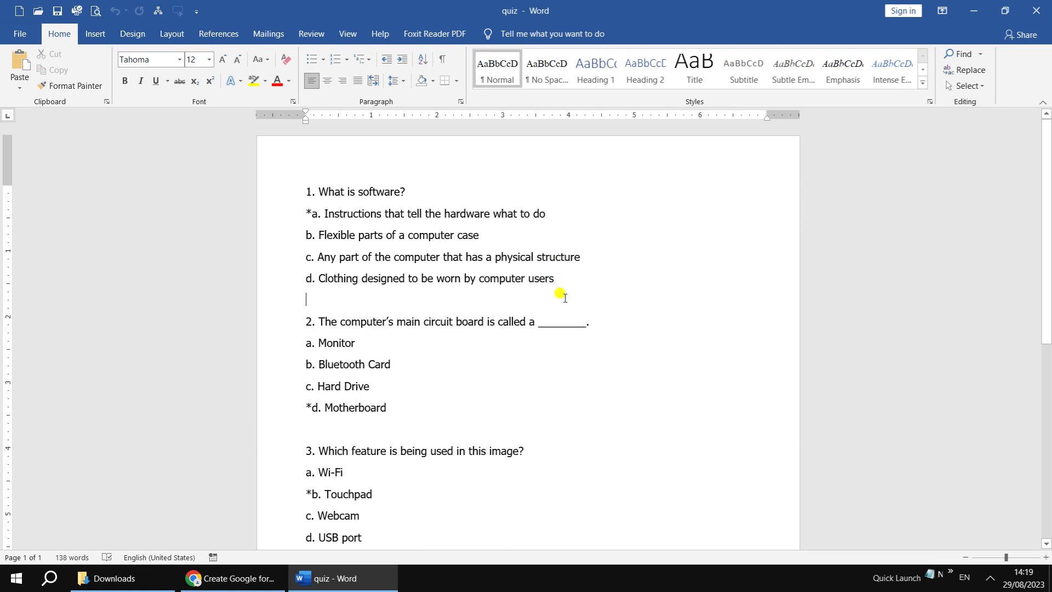
Step: Check quiz questions 2–4 and their starred answers in Word, then close the document
left_click(603, 320)
left_click(475, 430)
left_click(542, 446)
scroll(716, 436, "down", 4)
scroll(731, 436, "down", 5)
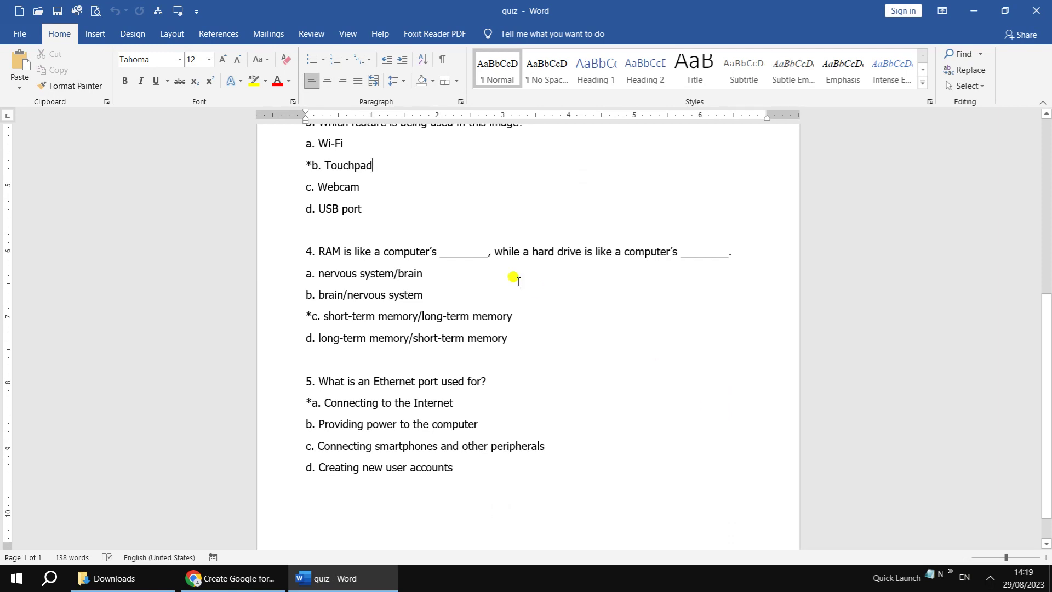
left_click(749, 250)
left_click(500, 403)
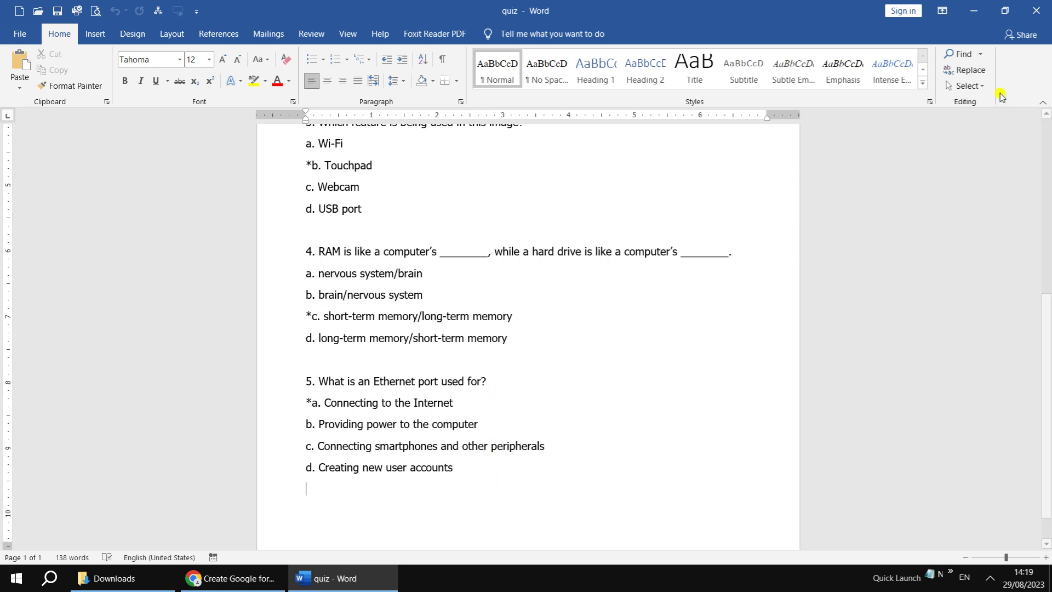
left_click(1036, 10)
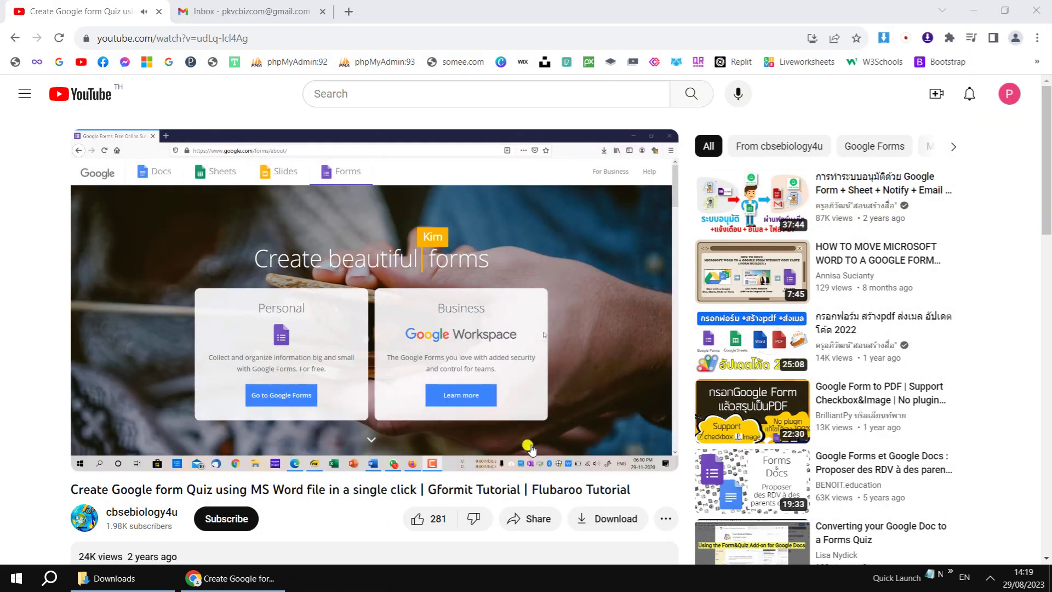
Step: Open Google Drive from the Google apps grid in Gmail
left_click(250, 13)
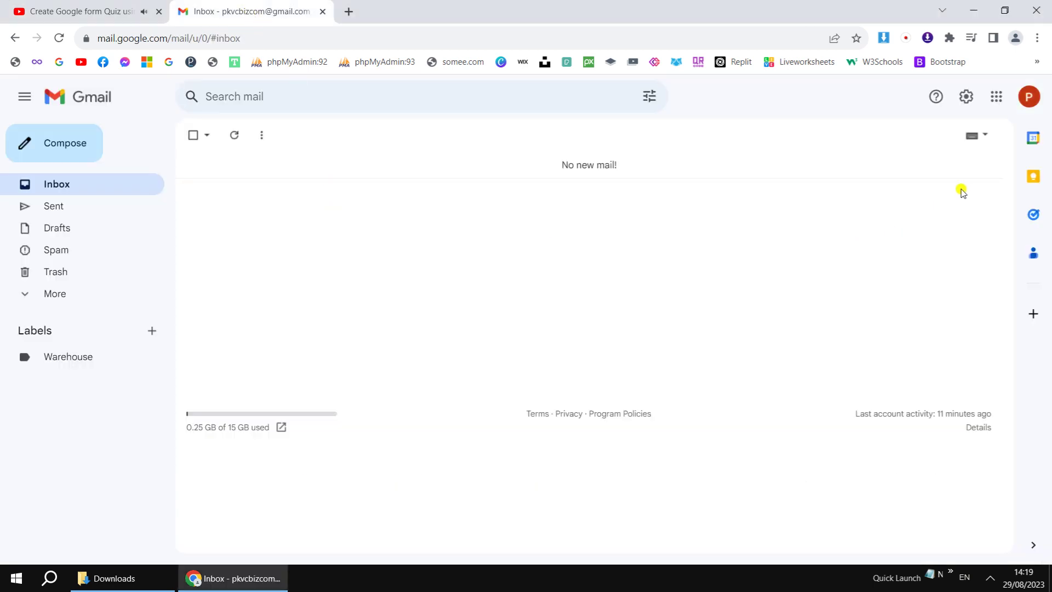
left_click(996, 97)
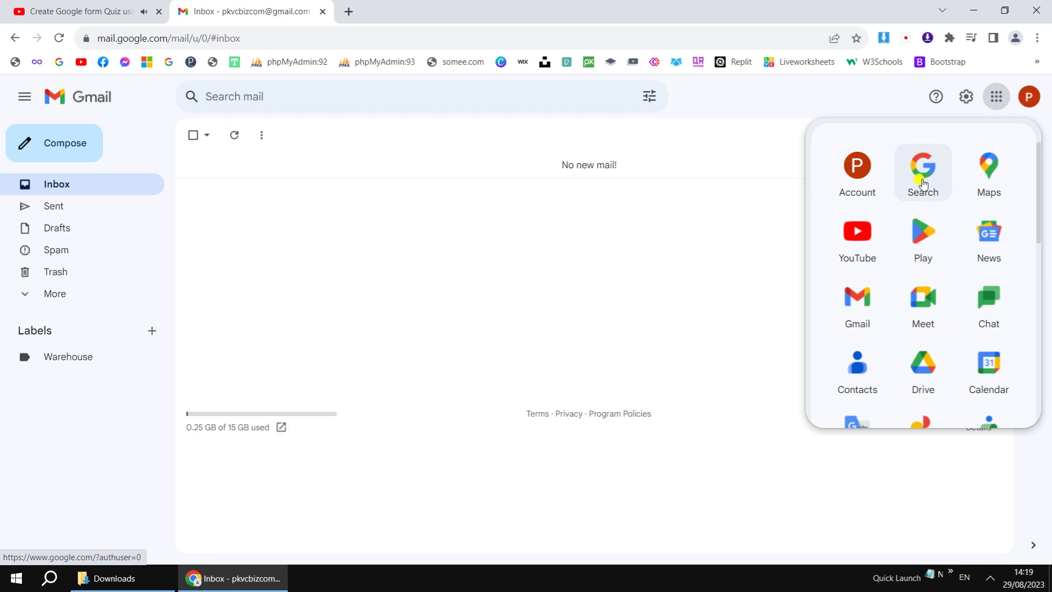
left_click(931, 366)
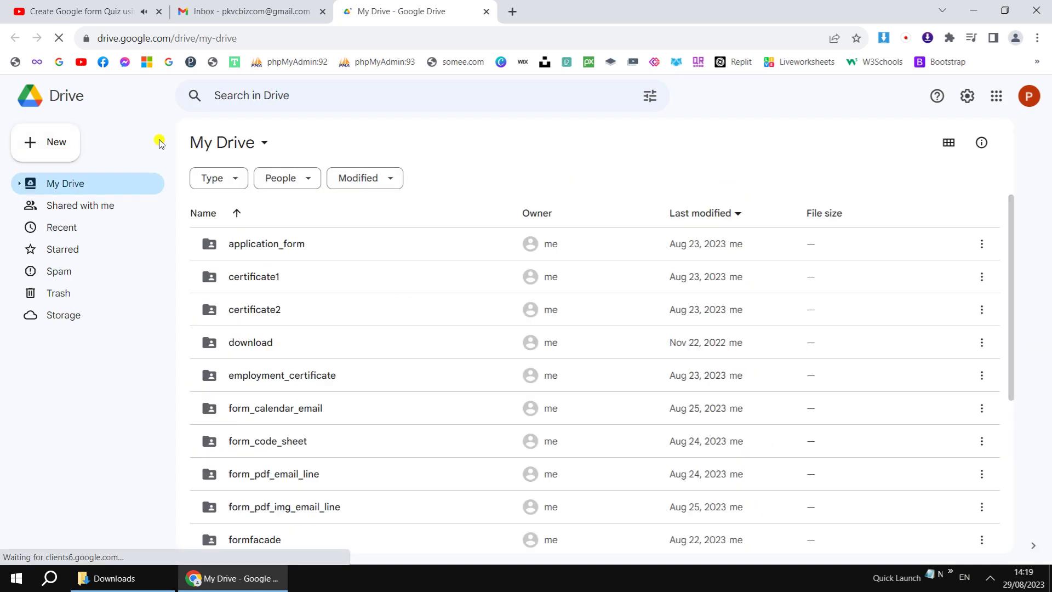
Step: Create a new folder named 0 in My Drive
left_click(64, 142)
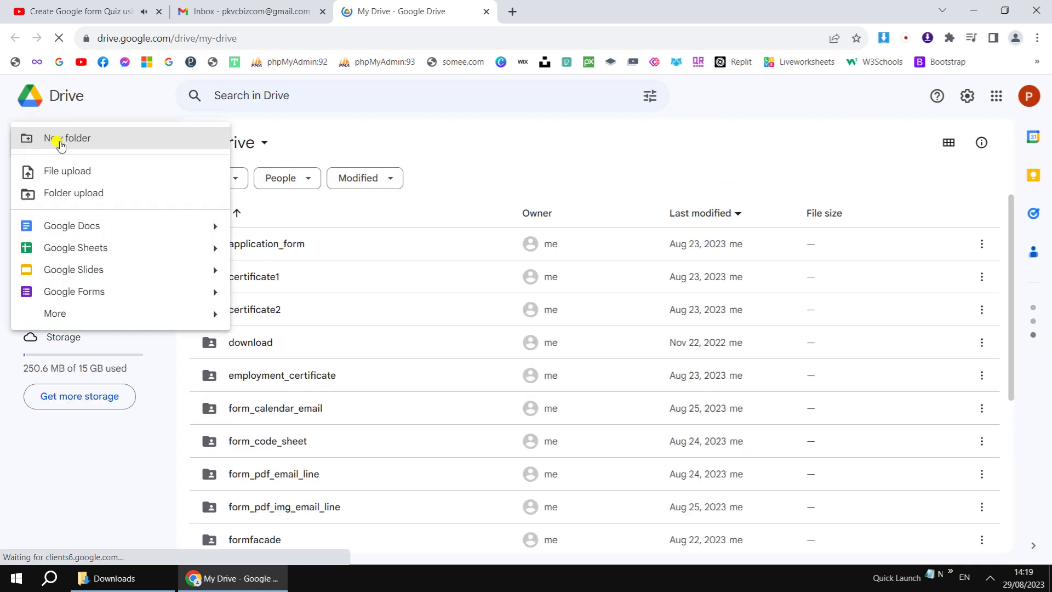
key("Escape")
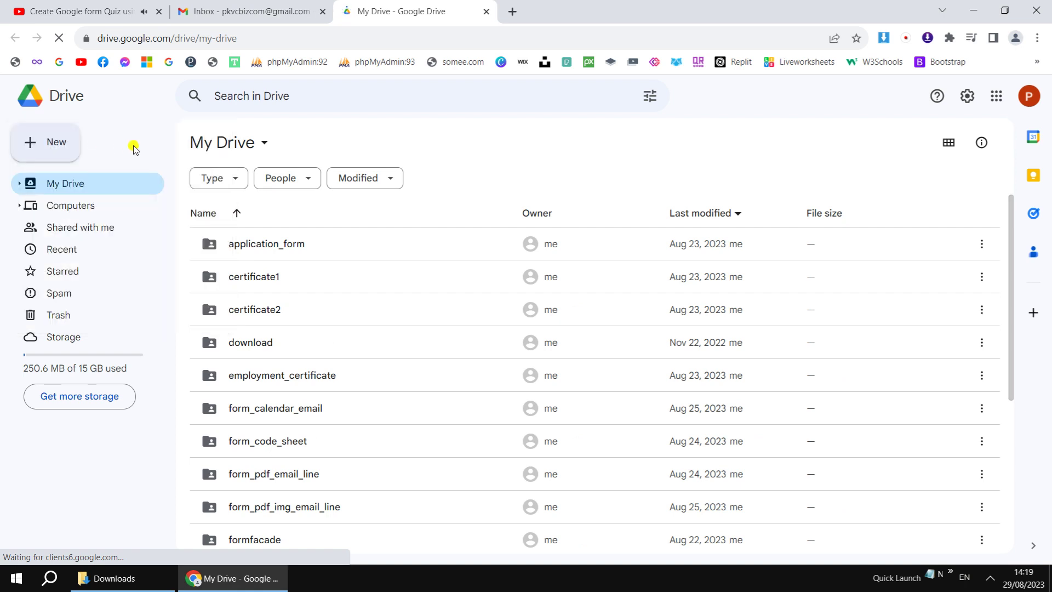
type("0")
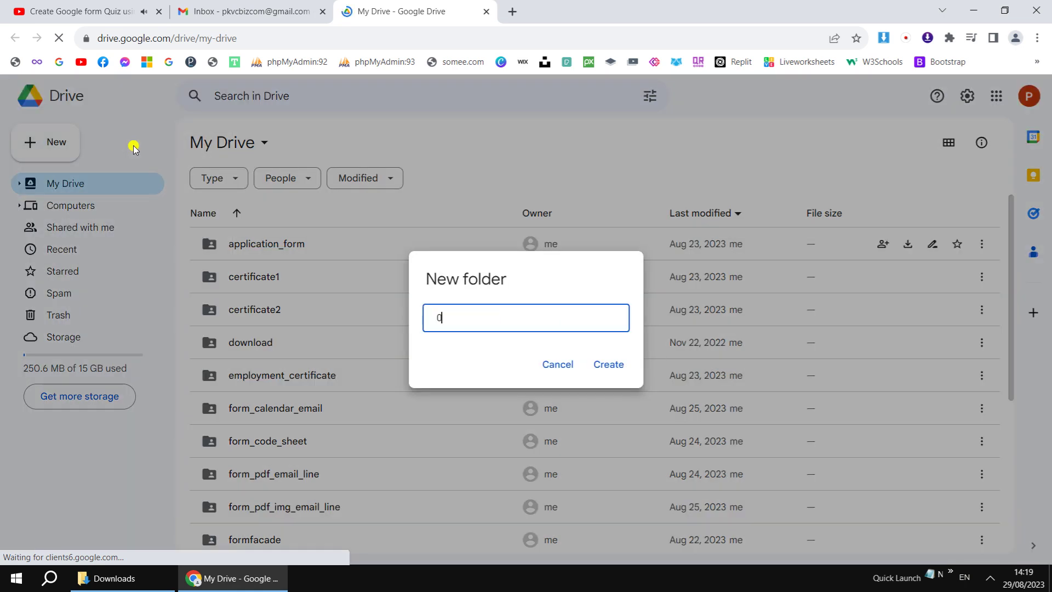
key("Tab")
key("Tab")
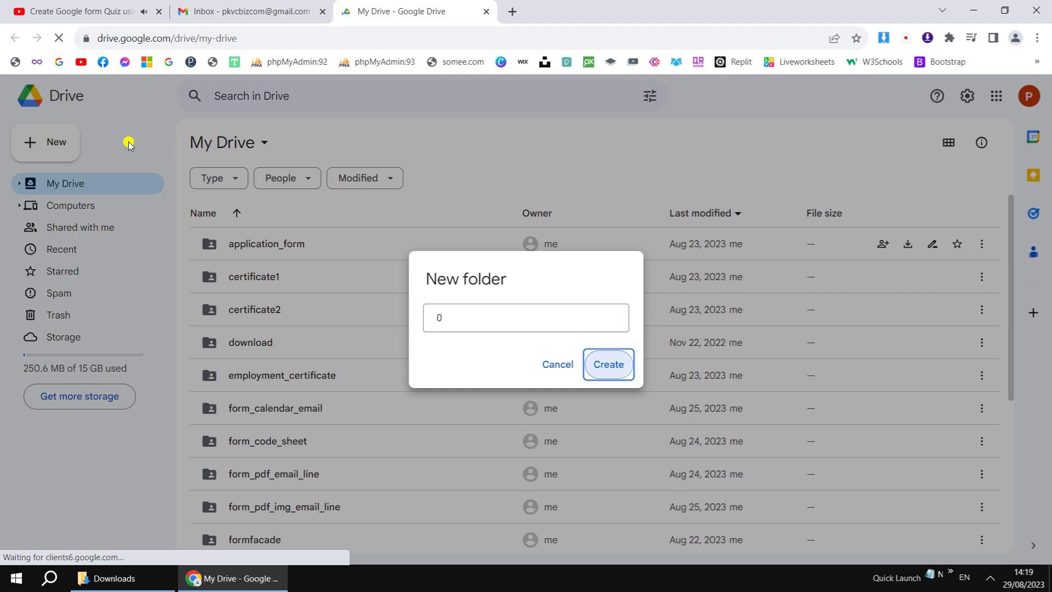
key("Return")
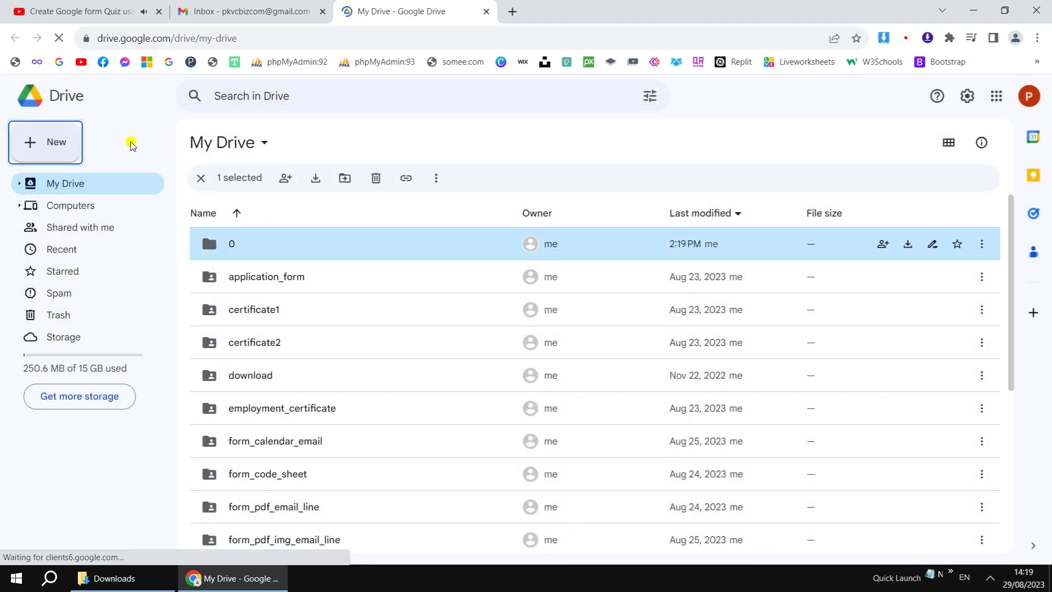
Step: Set folder 0's general access to Anyone with the link as Editor, then open it
right_click(290, 251)
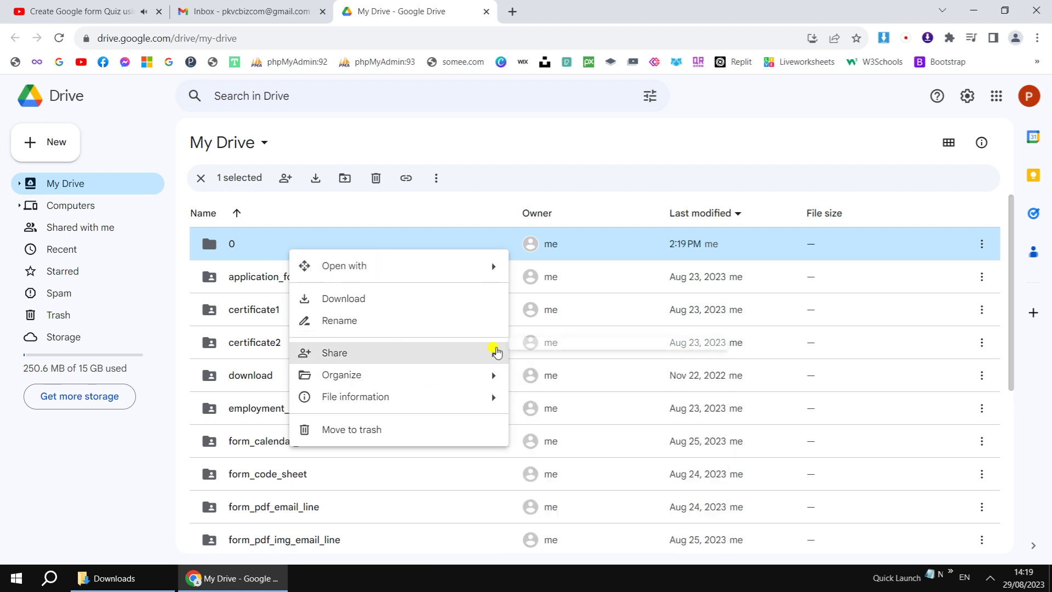
mouse_move(493, 353)
left_click(582, 360)
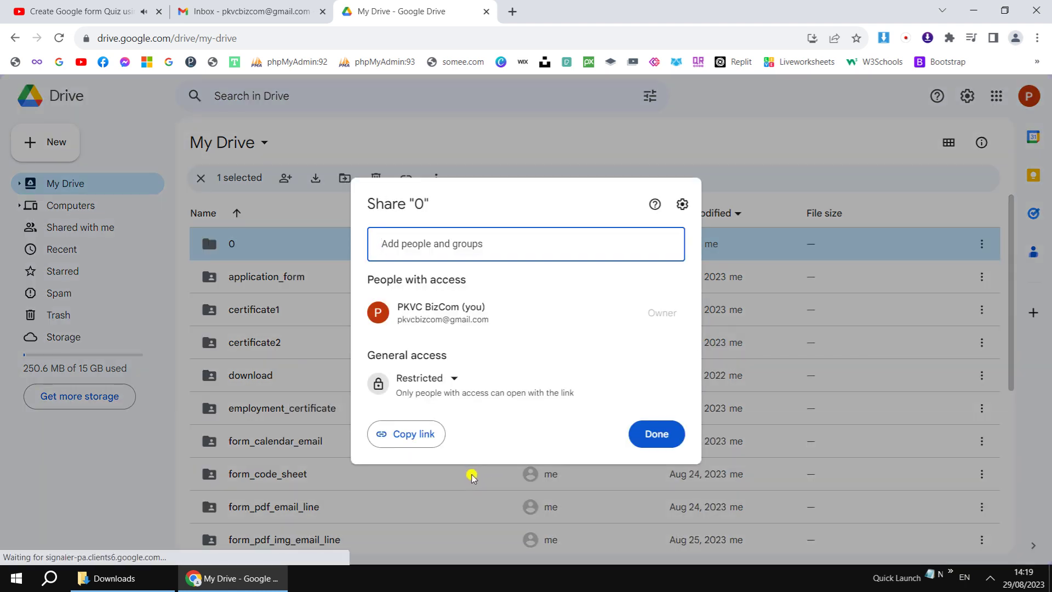
left_click(453, 378)
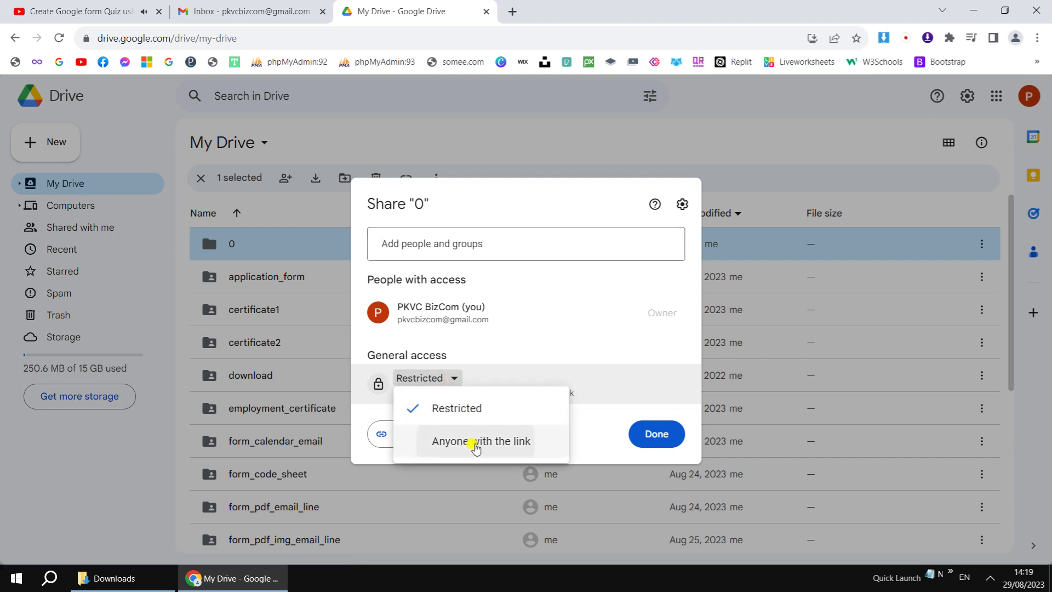
left_click(472, 441)
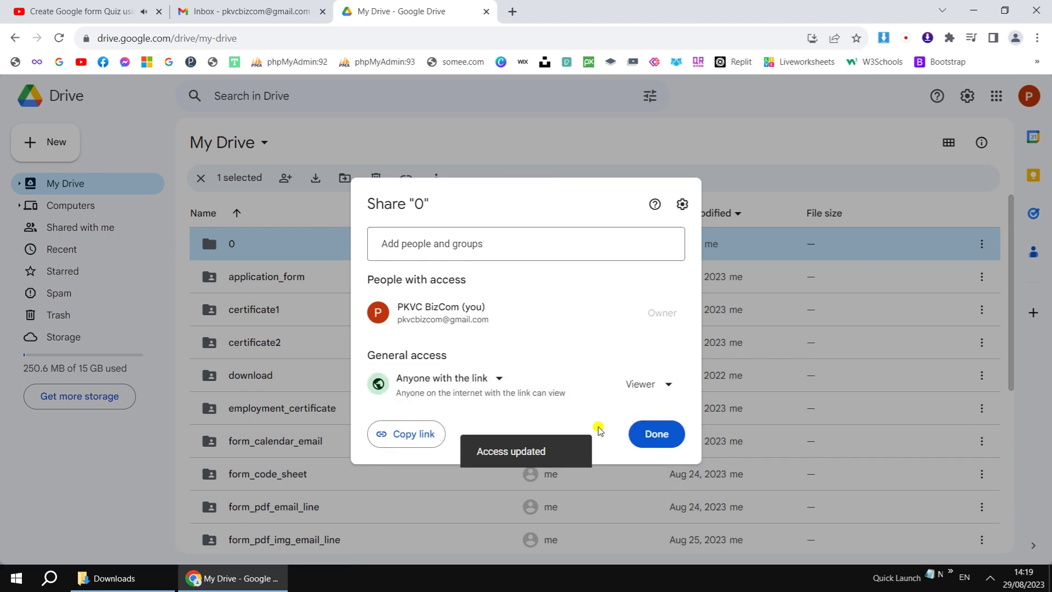
left_click(672, 390)
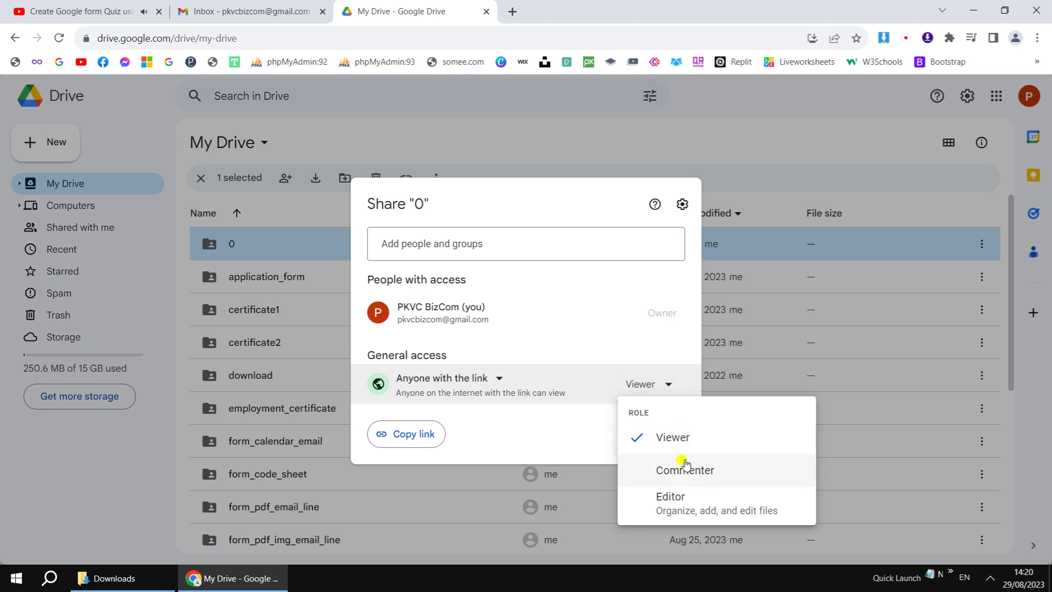
left_click(683, 498)
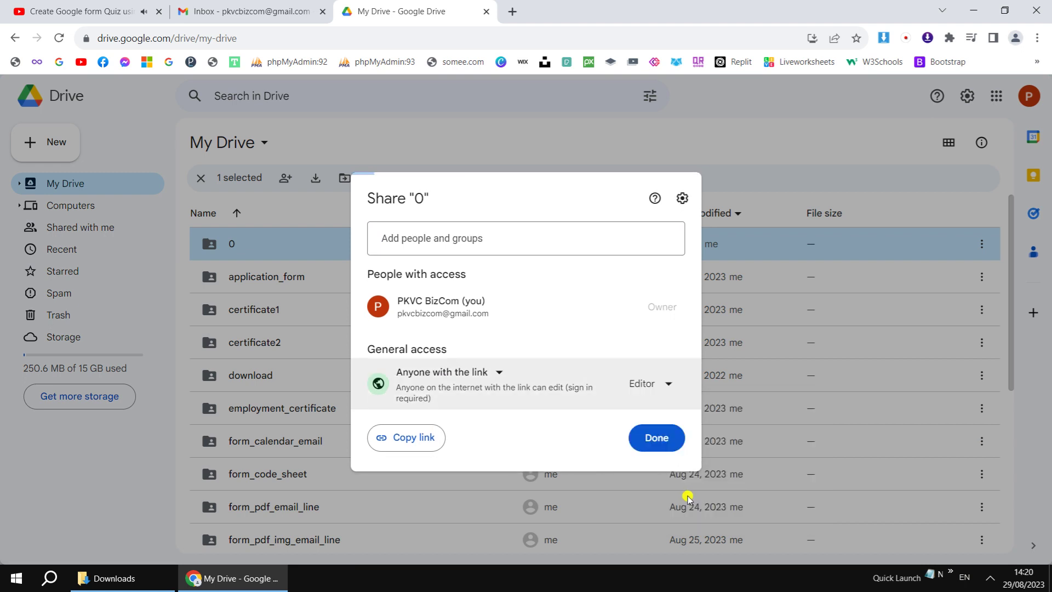
left_click(659, 439)
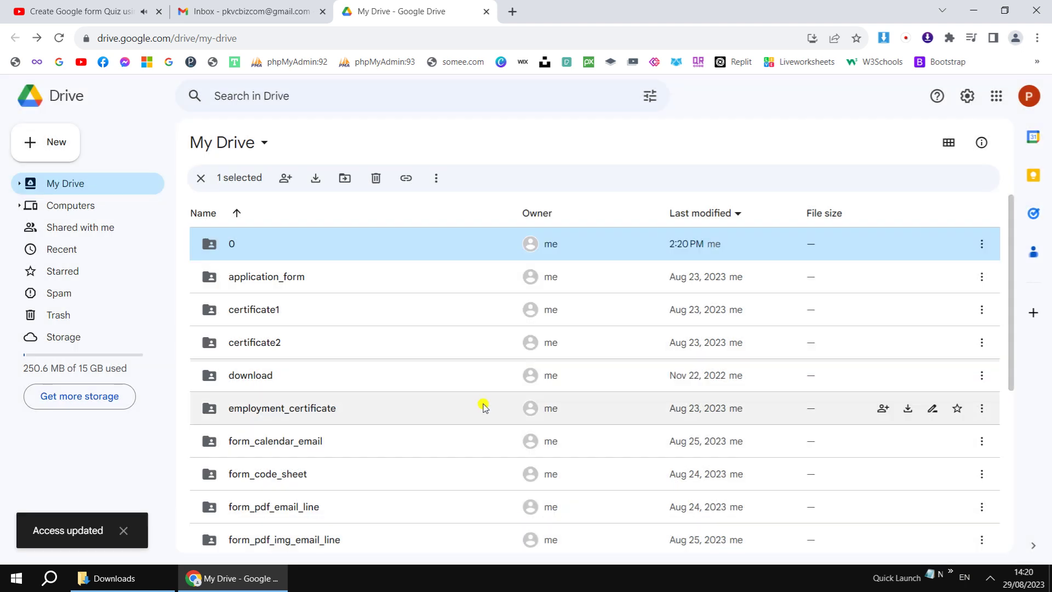
double_click(406, 248)
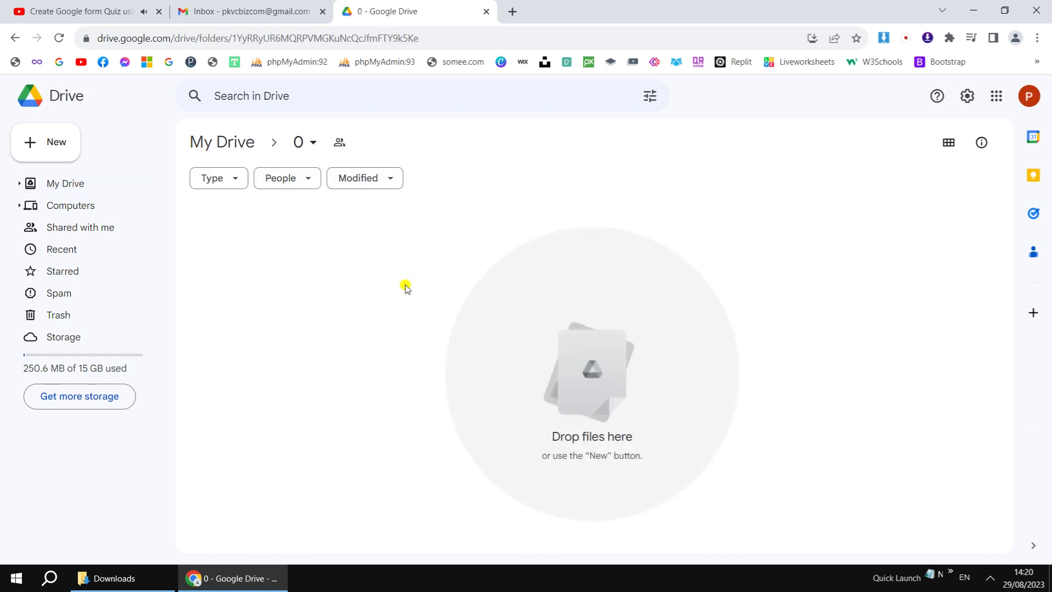
Step: Upload the quiz Word document into folder 0
right_click(405, 286)
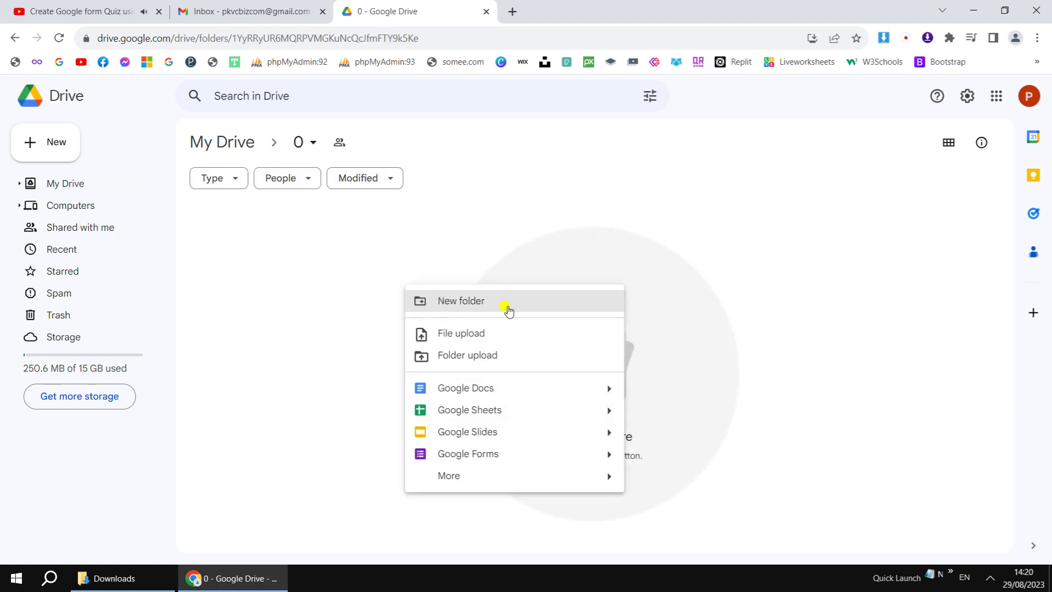
left_click(511, 336)
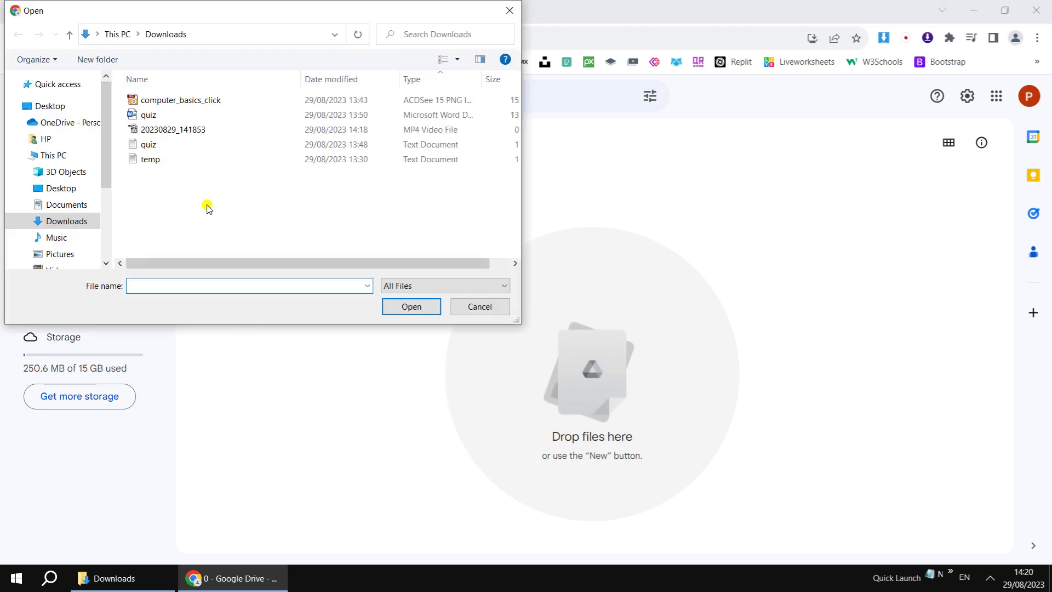
left_click(179, 114)
left_click(406, 303)
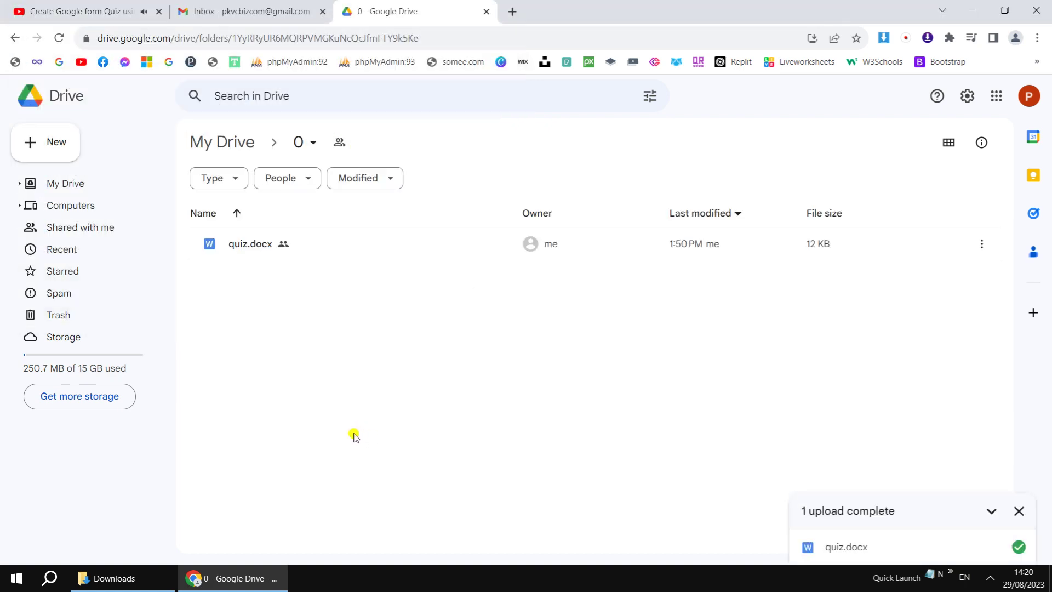
Step: Open the uploaded quiz.docx with Google Docs
left_click(343, 249)
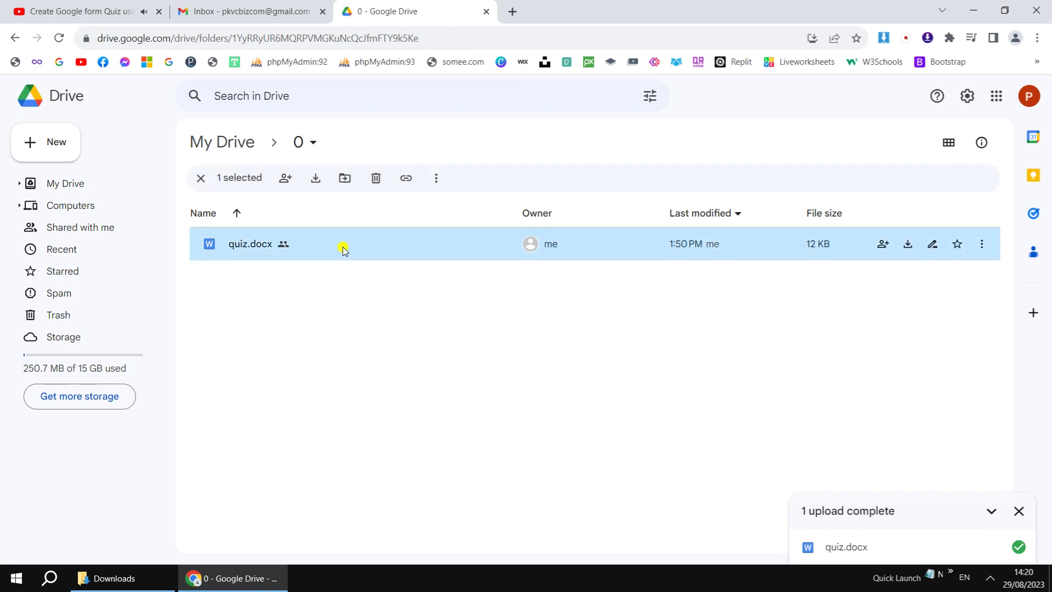
right_click(343, 249)
mouse_move(411, 263)
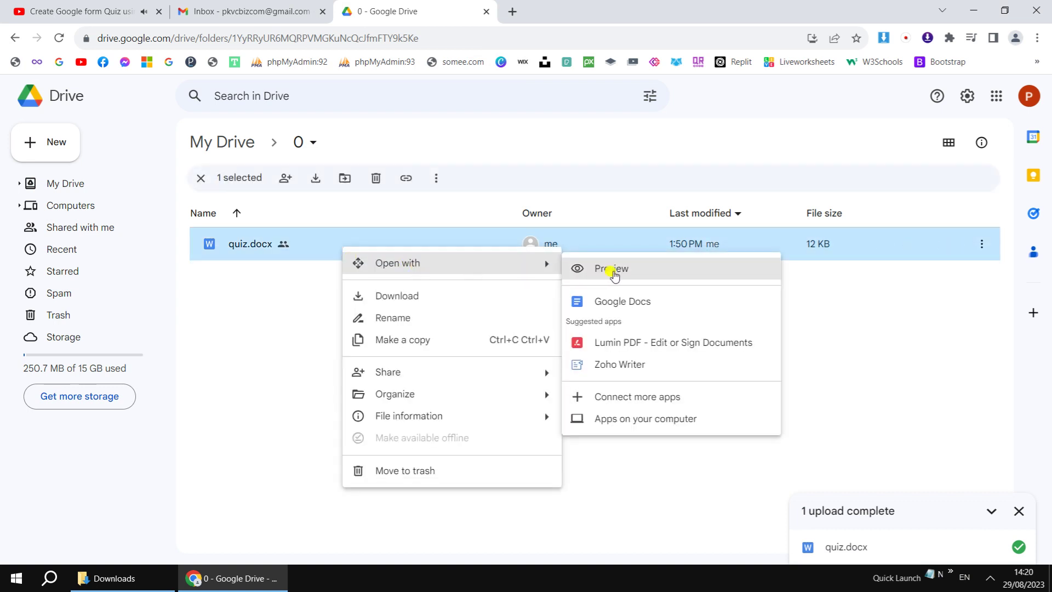
left_click(668, 308)
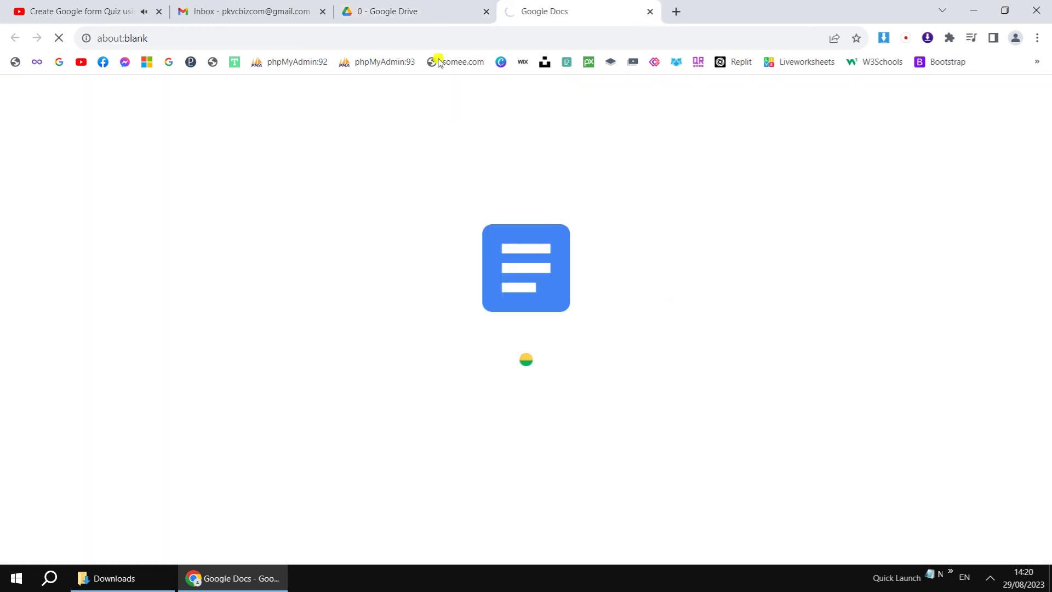
Step: Convert quiz.docx into a native Google Docs document named quiz using Save as Google Docs
left_click(422, 11)
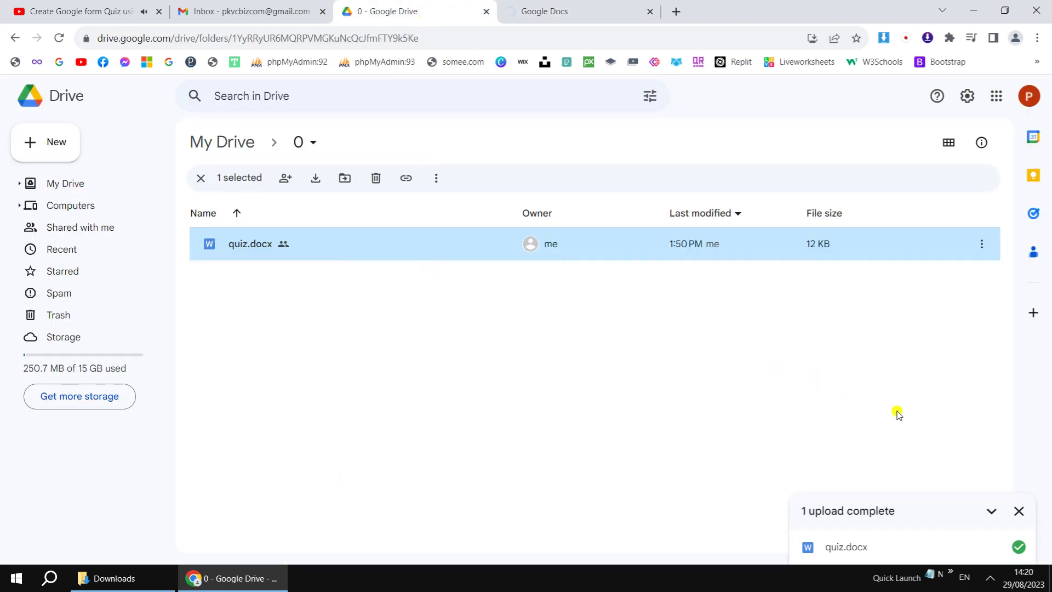
left_click(1019, 511)
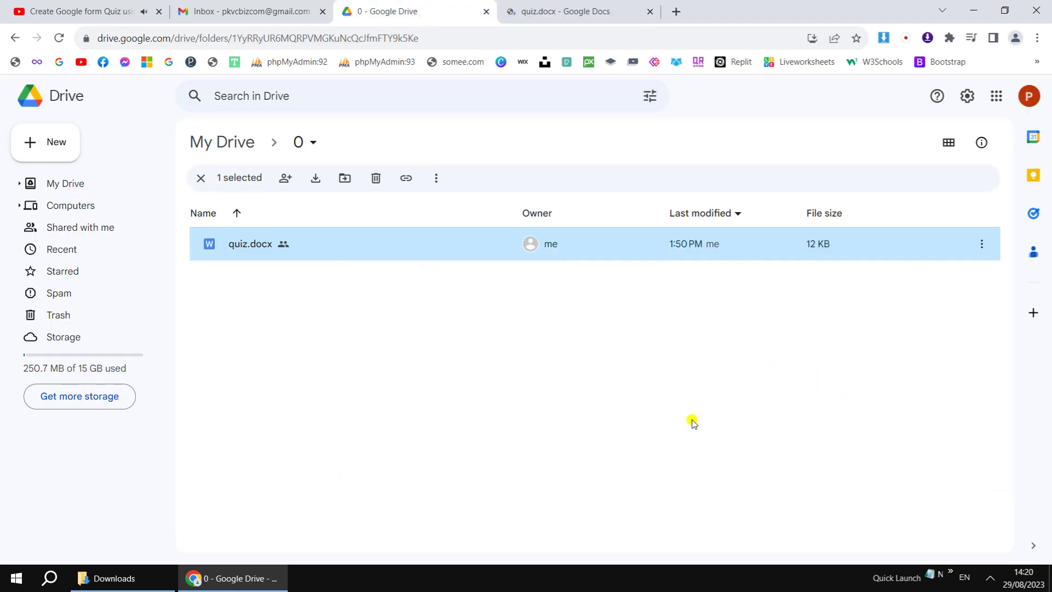
left_click(564, 10)
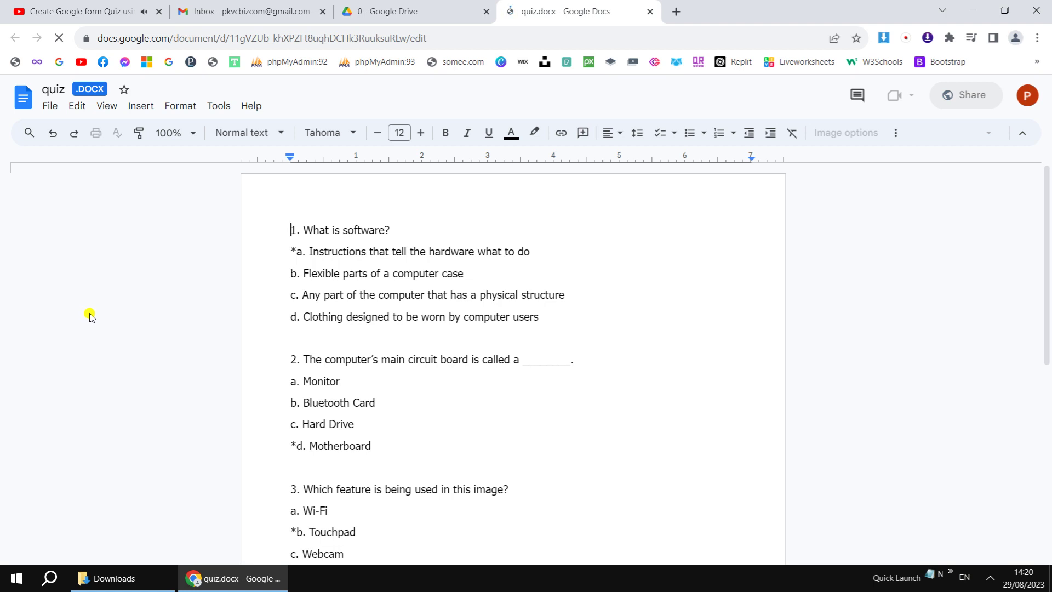
left_click(50, 107)
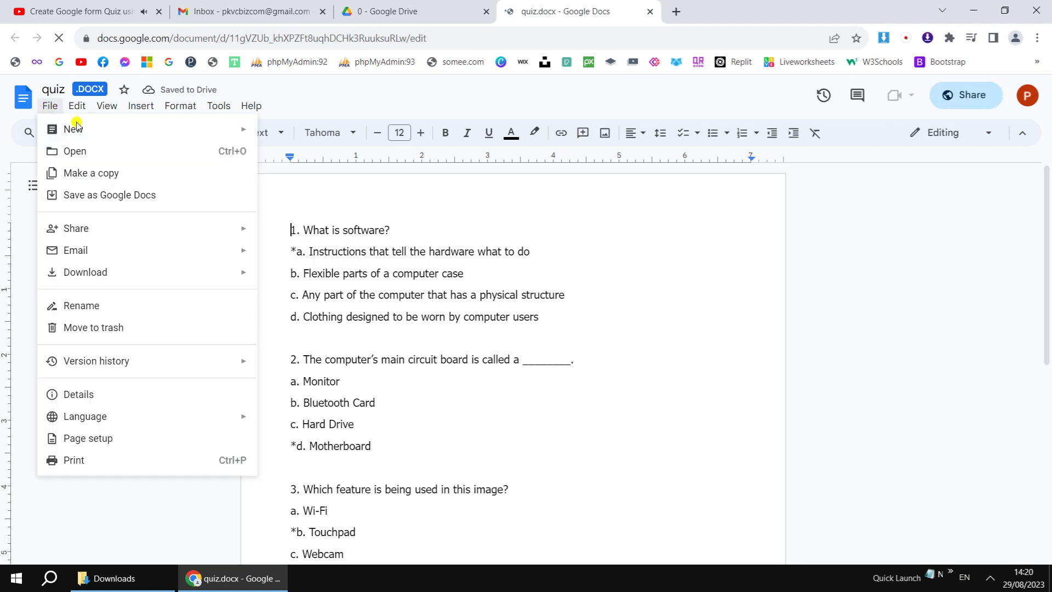
left_click(173, 197)
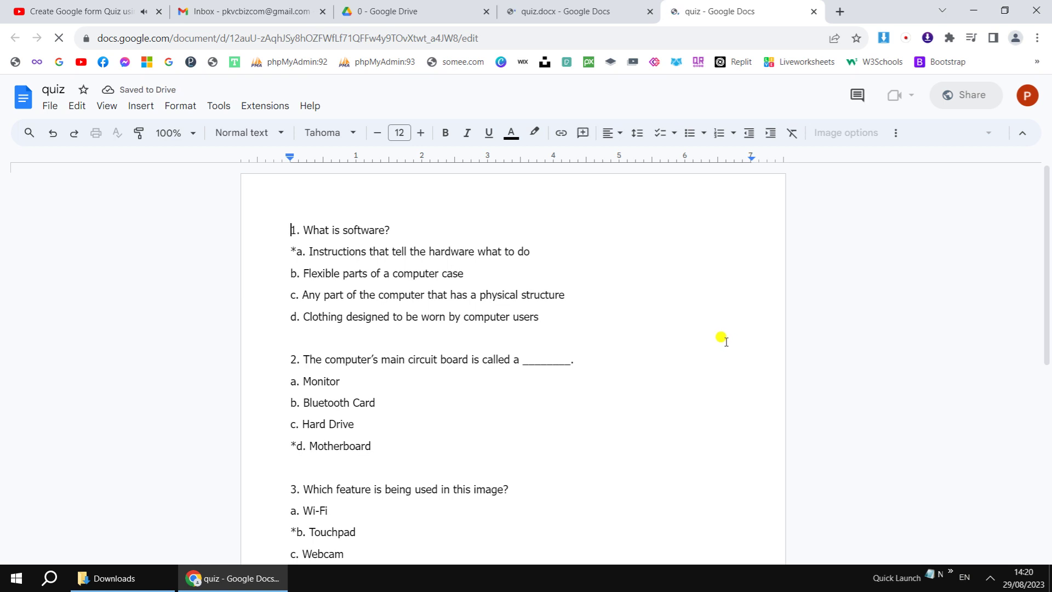
Step: Insert Name and E-Mail lines at the top of the quiz, above question 1
key("Return")
key("Return")
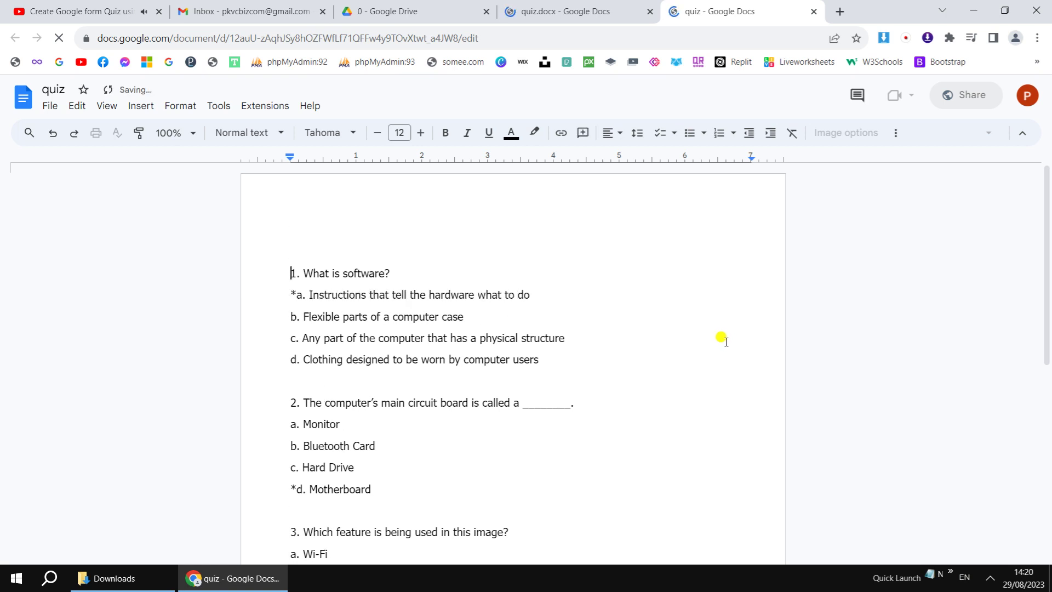
key("Up")
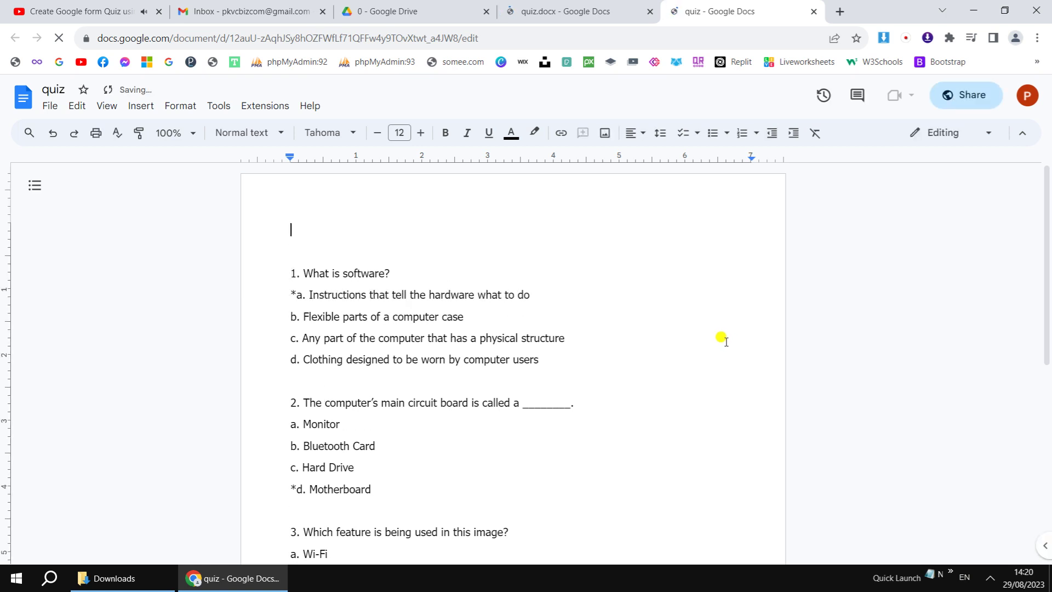
type("Name")
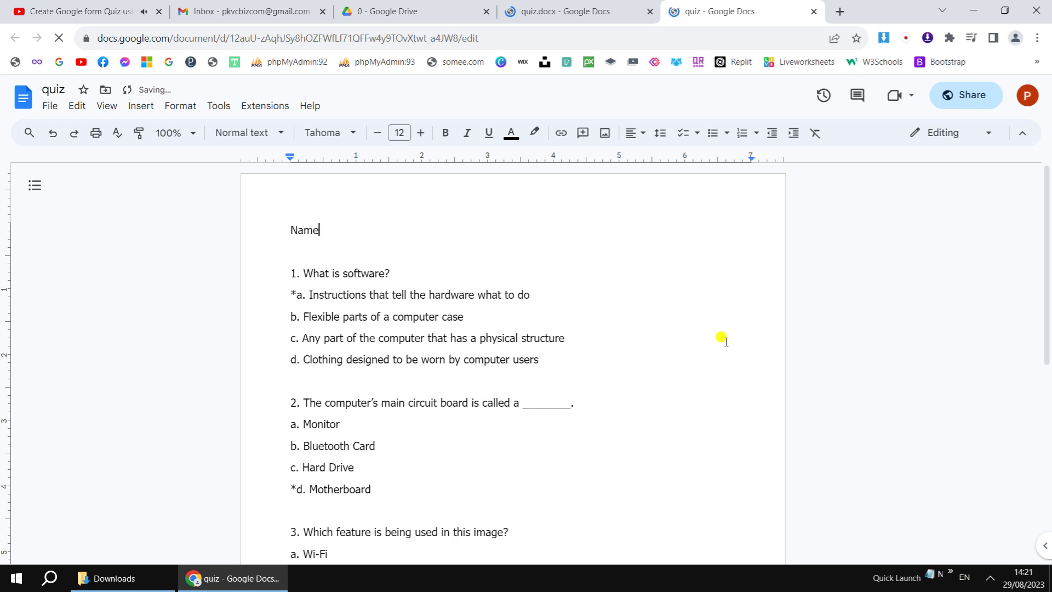
key("Return")
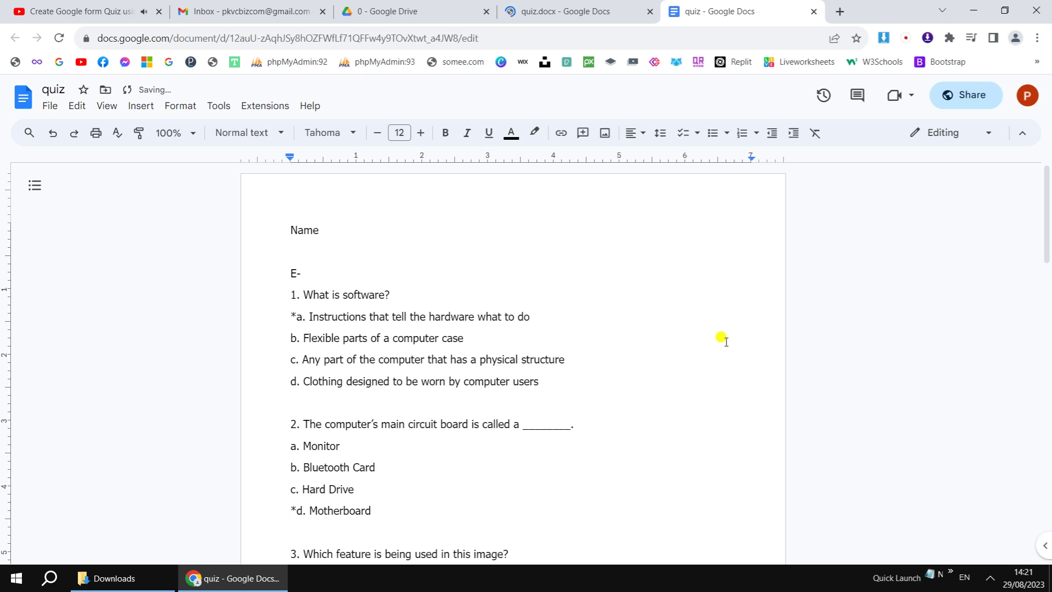
key("Return")
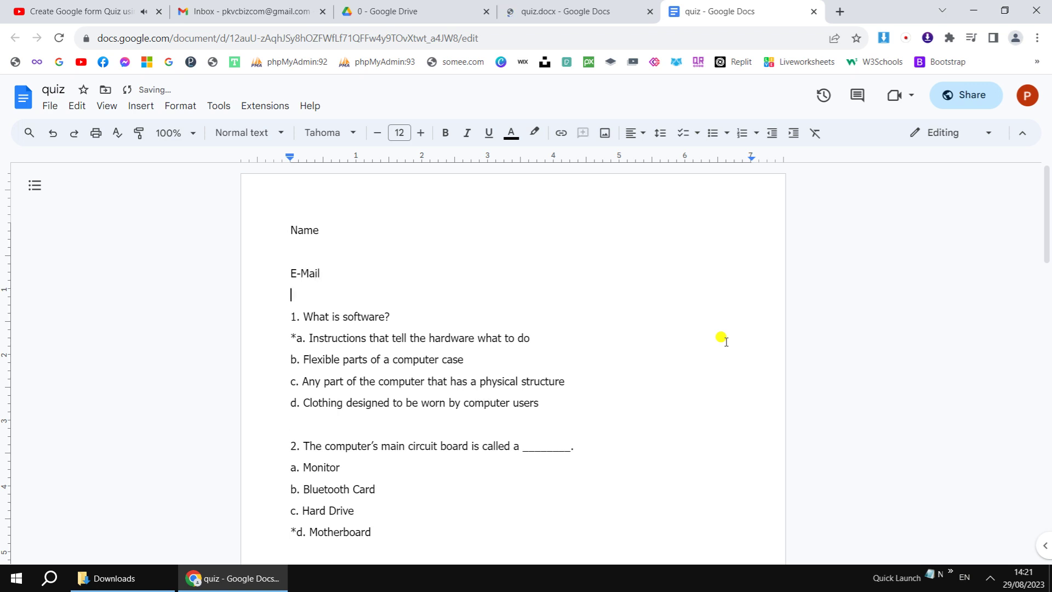
Step: Add a blank line after the Motherboard answer at the end of the quiz
left_click(354, 229)
left_click(349, 271)
left_click(421, 315)
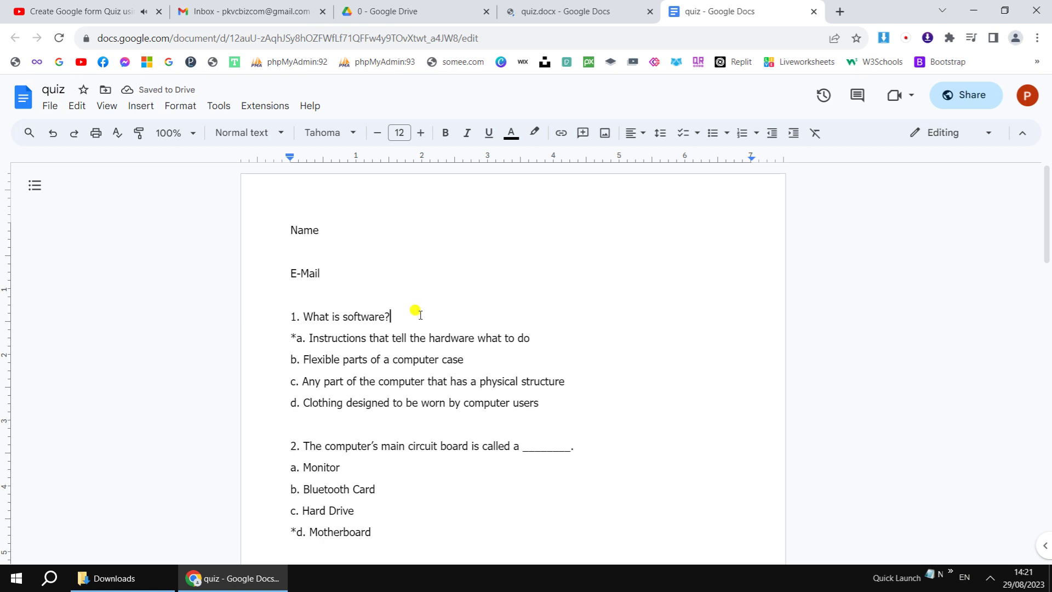
left_click(408, 421)
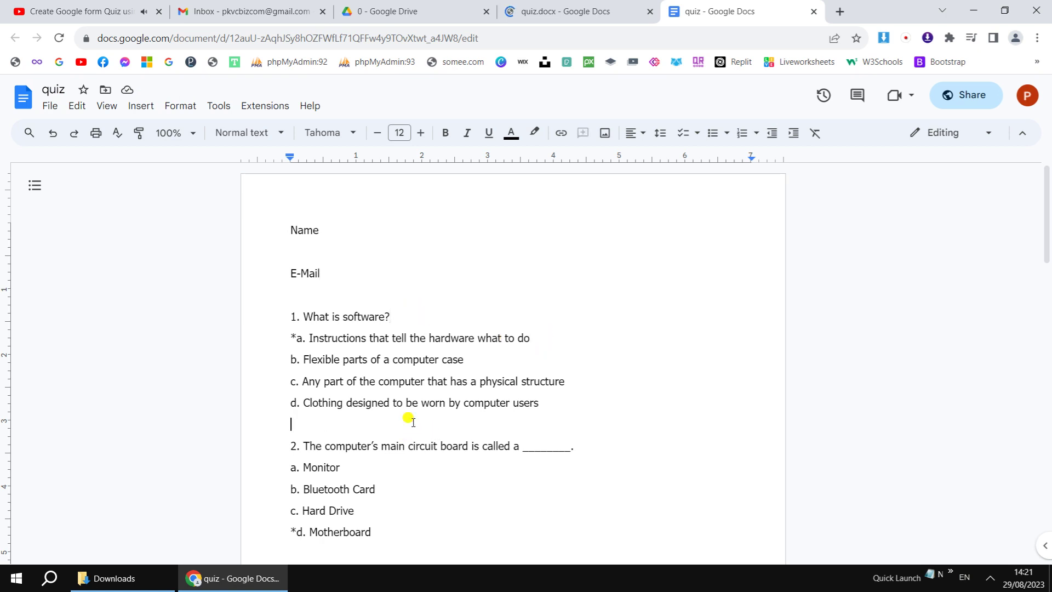
left_click(385, 540)
key("Return")
left_click(269, 106)
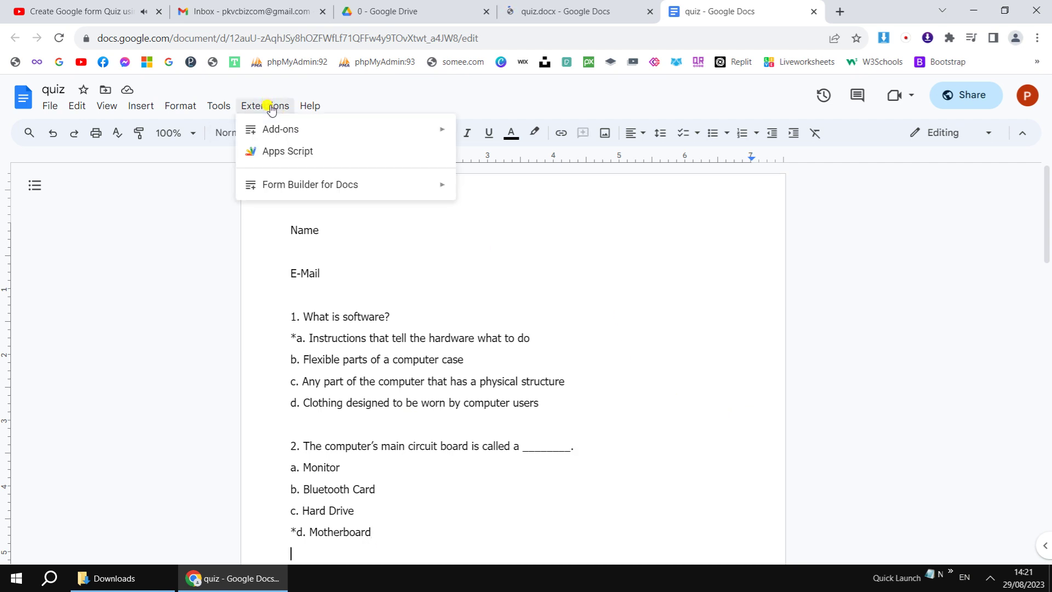
Step: Find the GFormIt for Docs add-on in the Google Workspace Marketplace
mouse_move(394, 131)
left_click(536, 134)
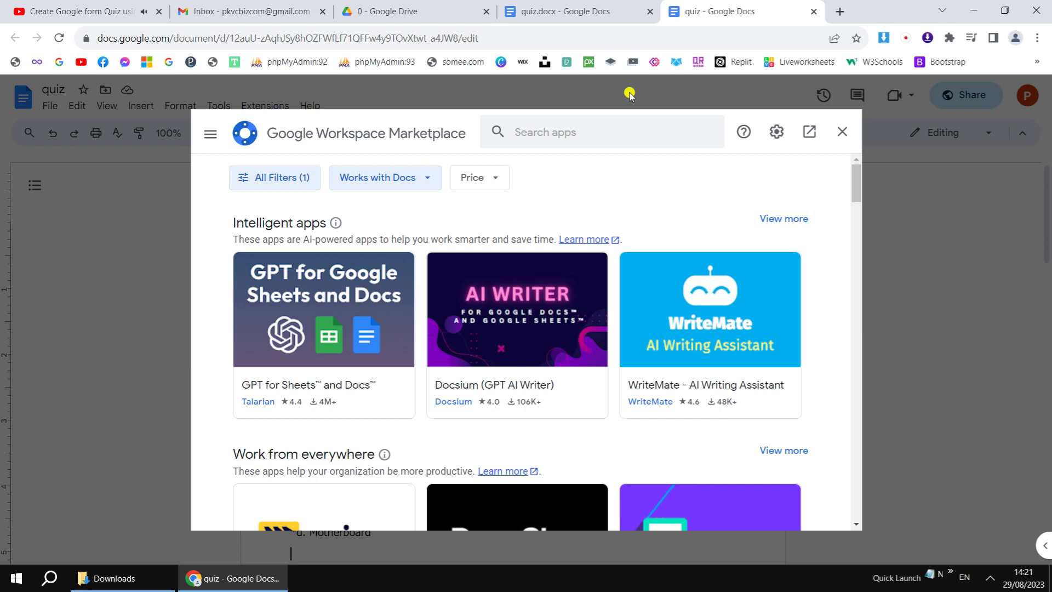
left_click(618, 130)
type("g")
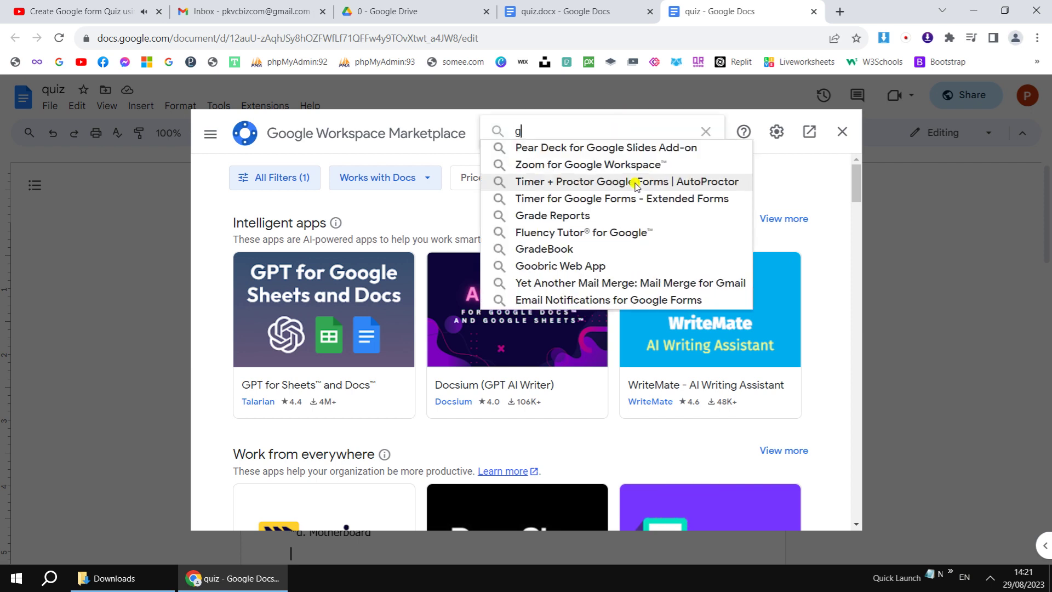
type("formit")
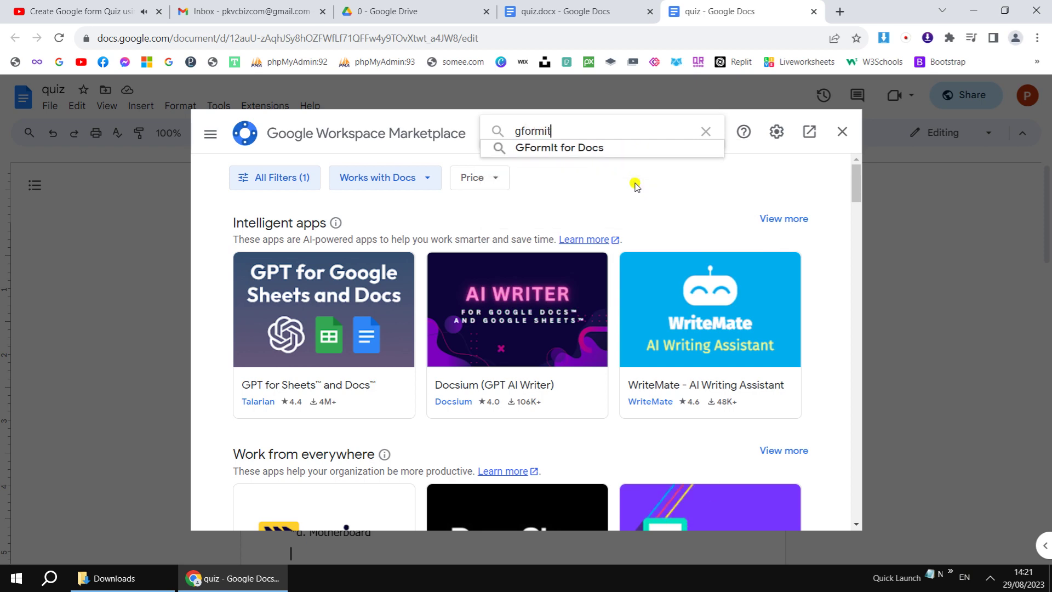
left_click(625, 149)
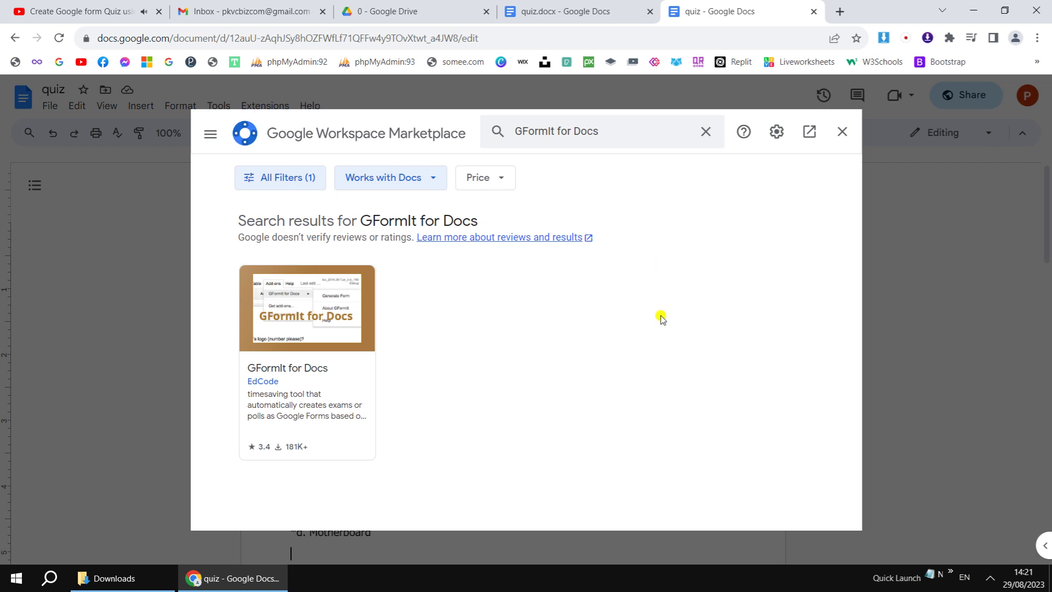
left_click(332, 307)
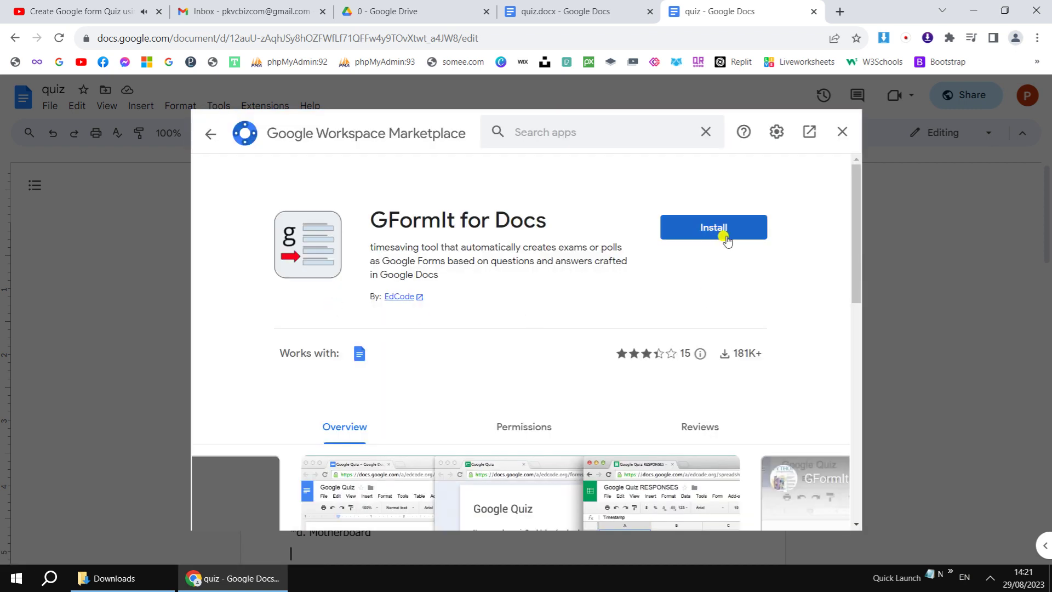
Step: Install GFormIt for Docs, granting access with the Google account, and return to the quiz
left_click(746, 228)
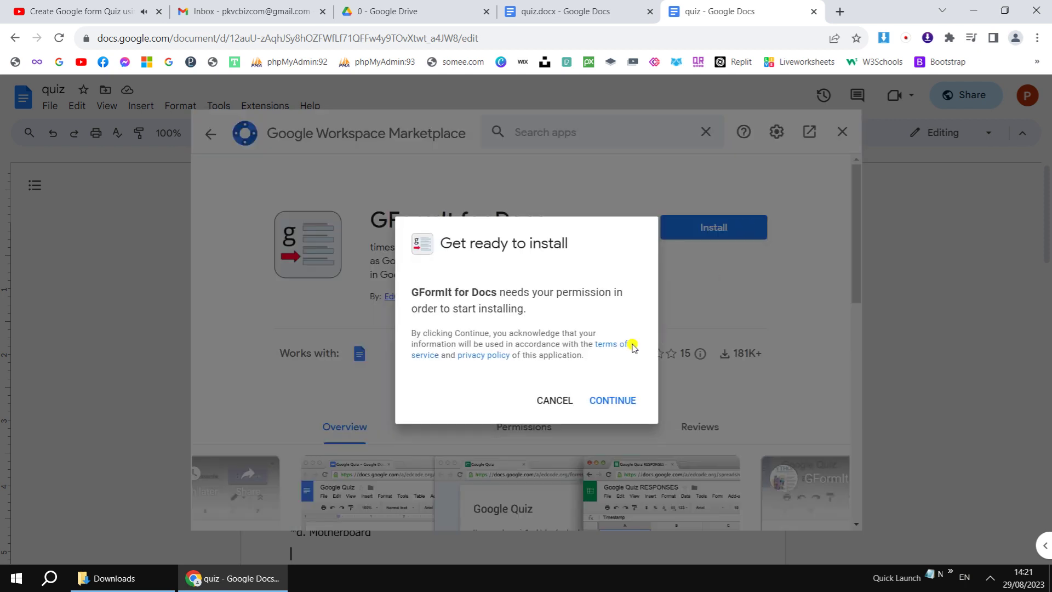
left_click(615, 400)
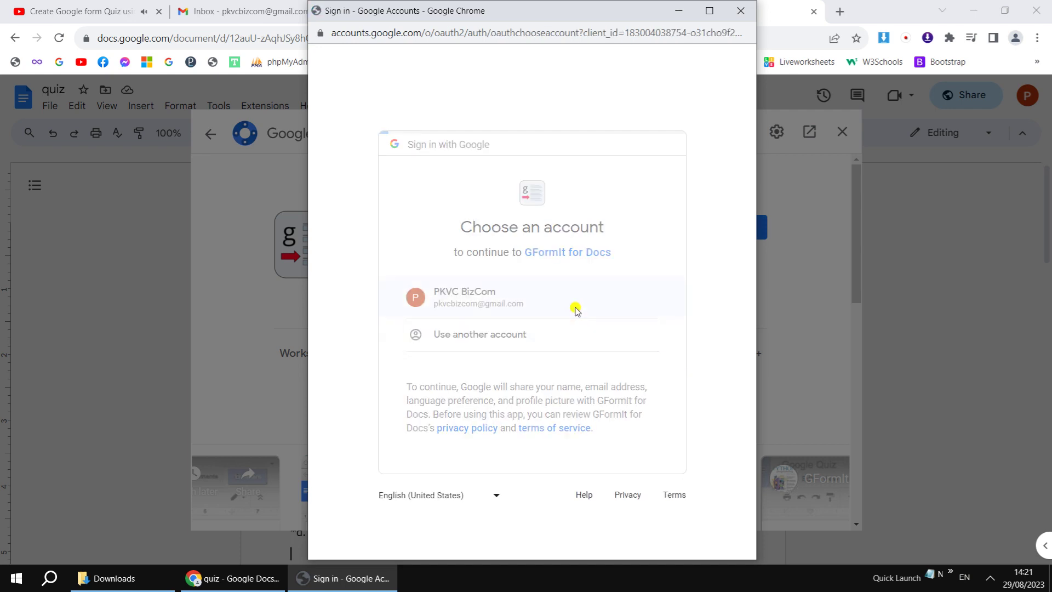
left_click(576, 310)
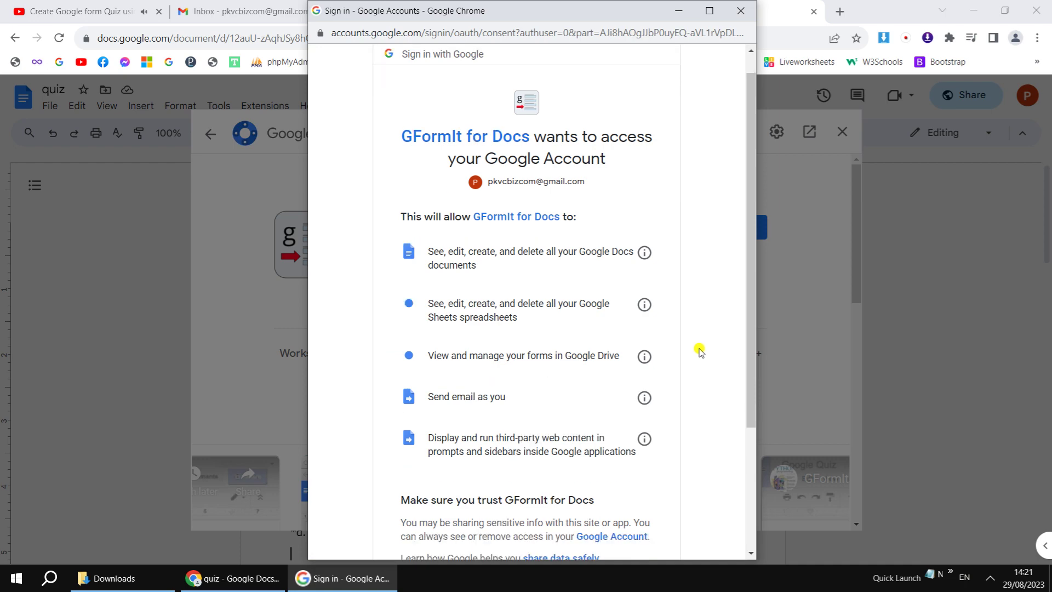
scroll(697, 354, "down", 4)
left_click(613, 461)
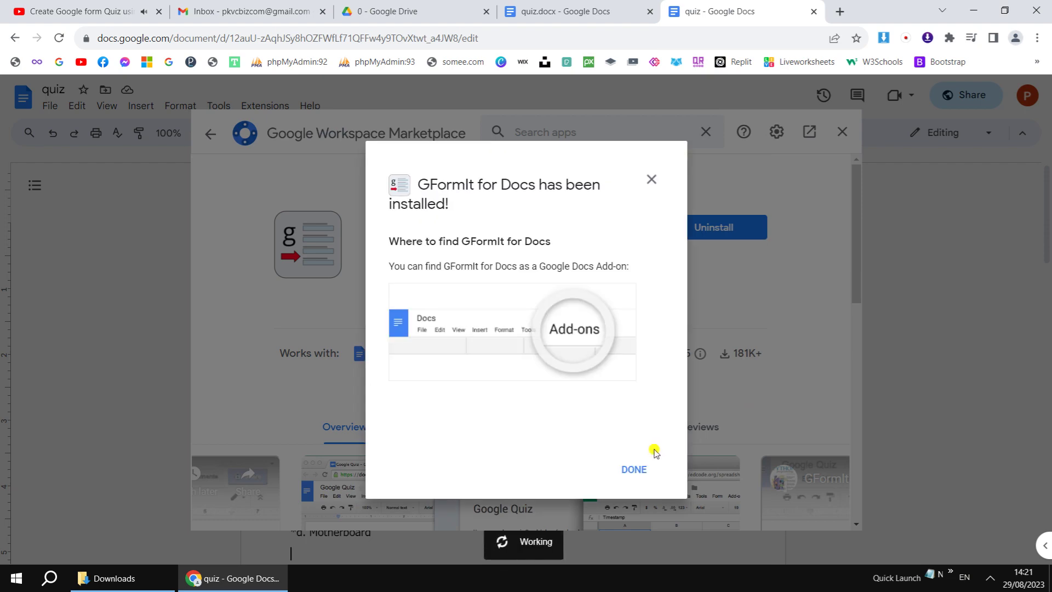
left_click(636, 469)
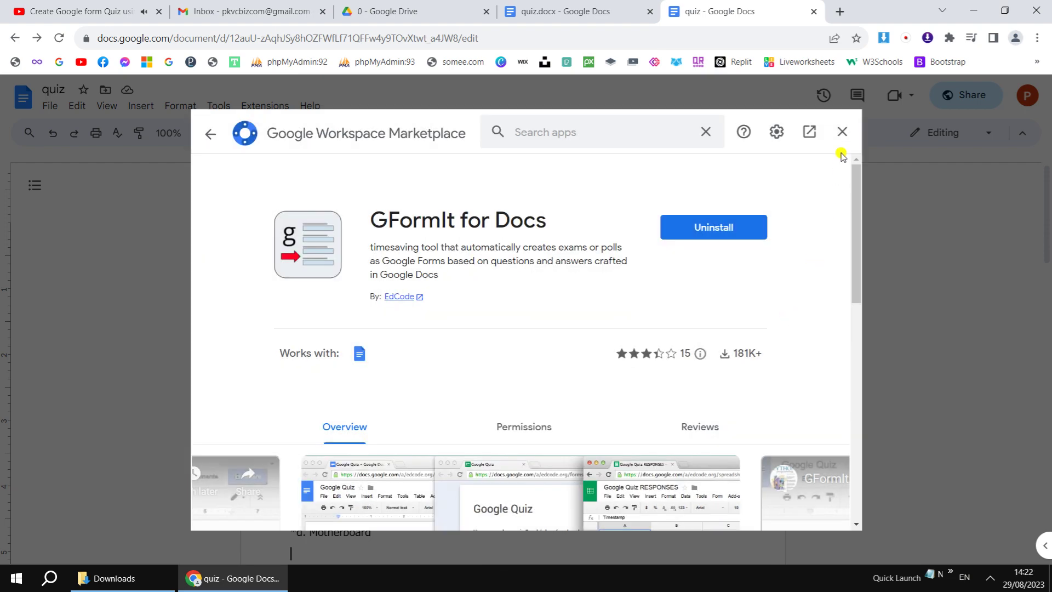
left_click(843, 131)
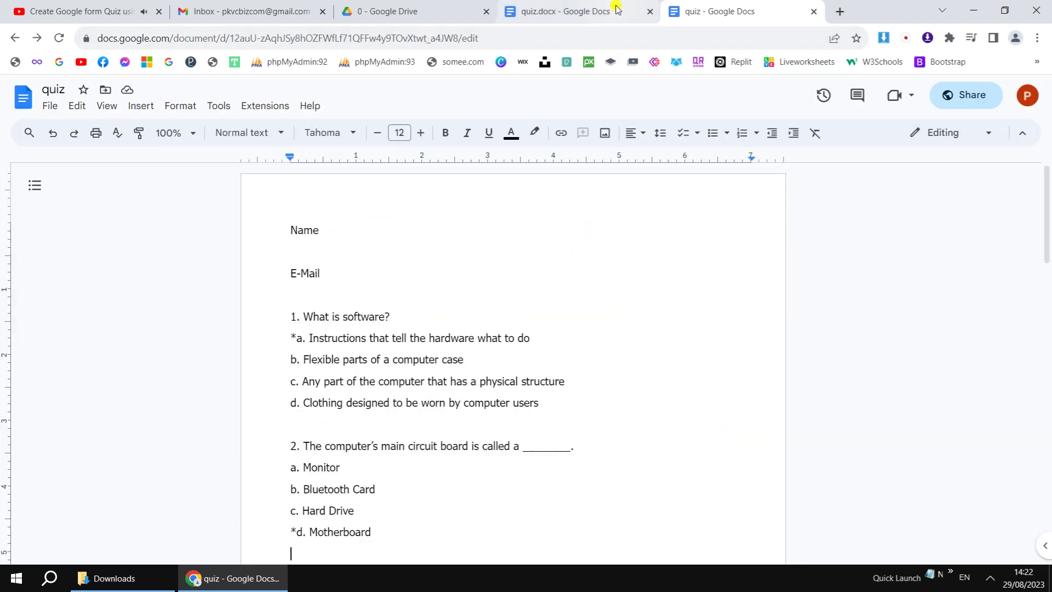
Step: Close the old quiz.docx tab and run GFormIt for Docs' Generate Form on the quiz
left_click(651, 10)
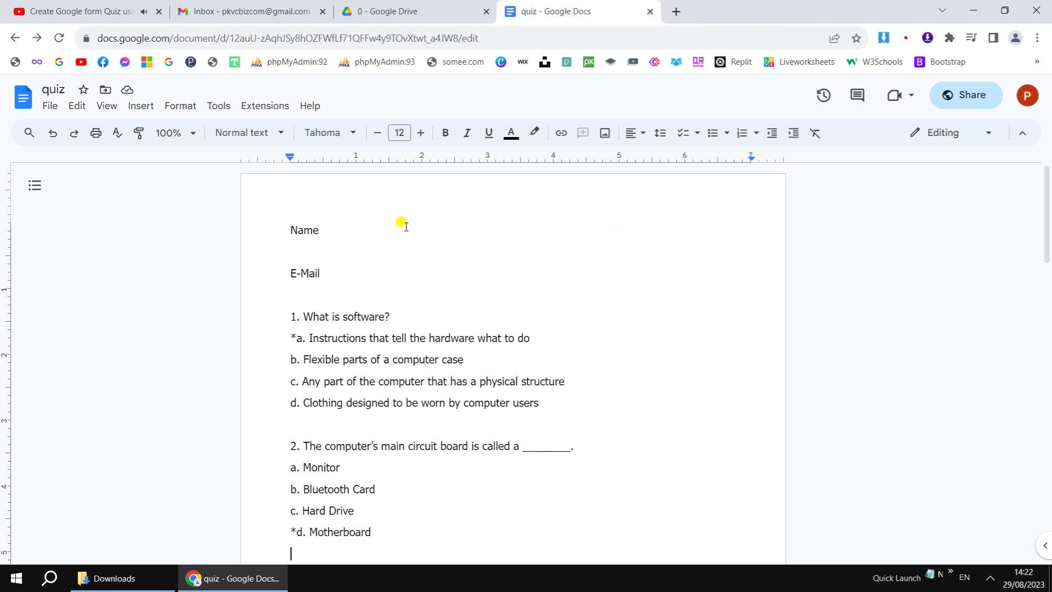
left_click(256, 107)
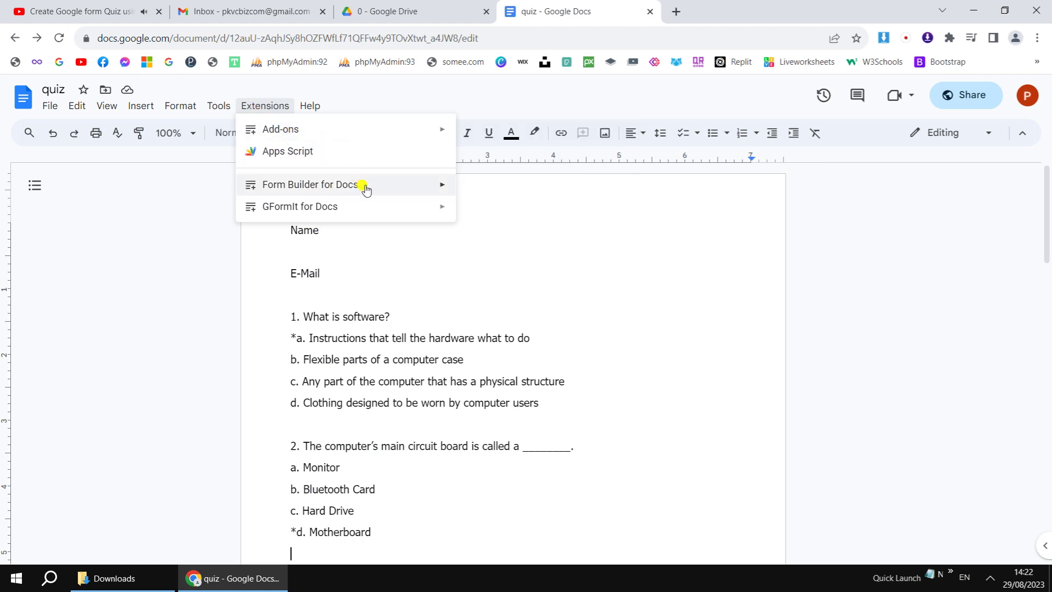
mouse_move(382, 211)
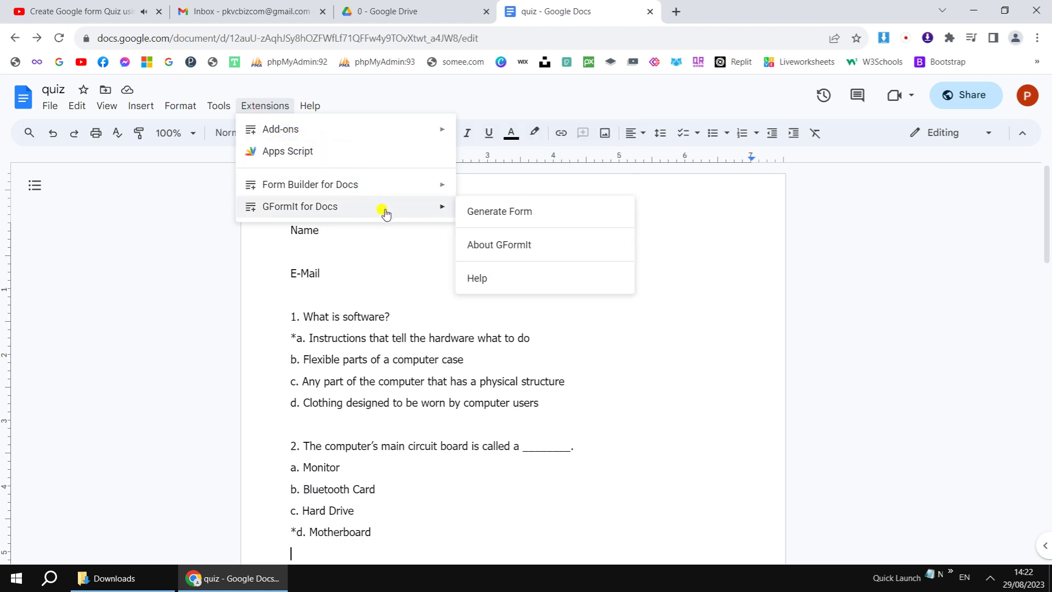
left_click(575, 218)
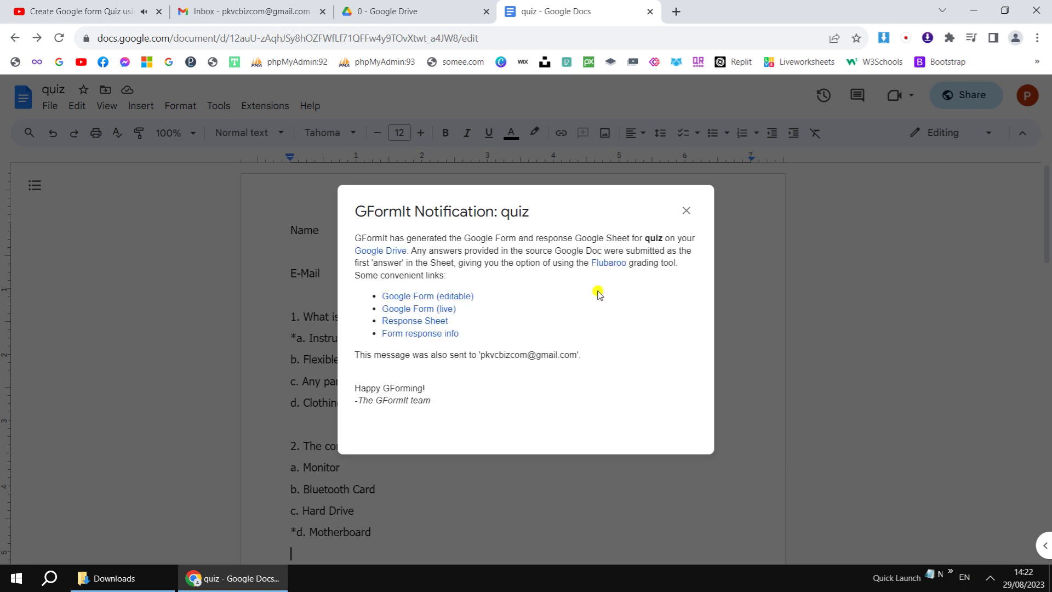
Step: Open the editable form link and the Response Sheet link in new tabs
right_click(467, 297)
left_click(509, 304)
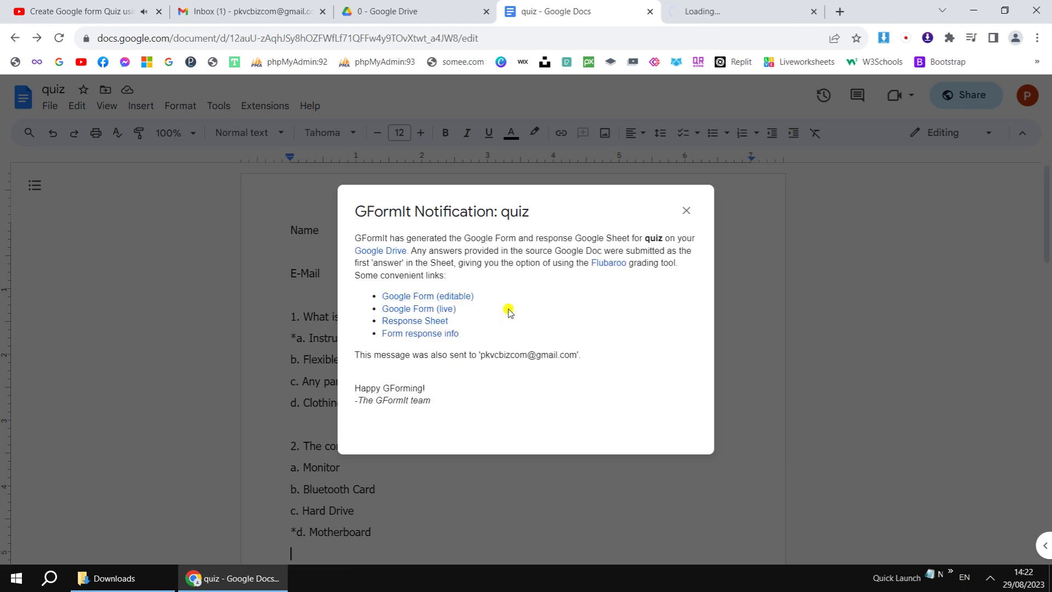
right_click(449, 322)
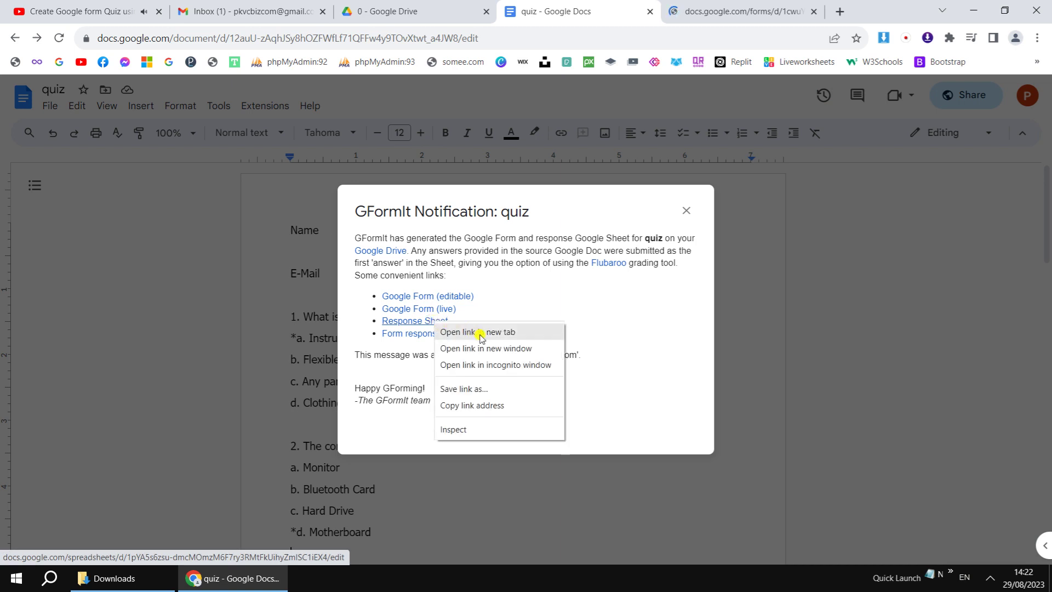
left_click(467, 332)
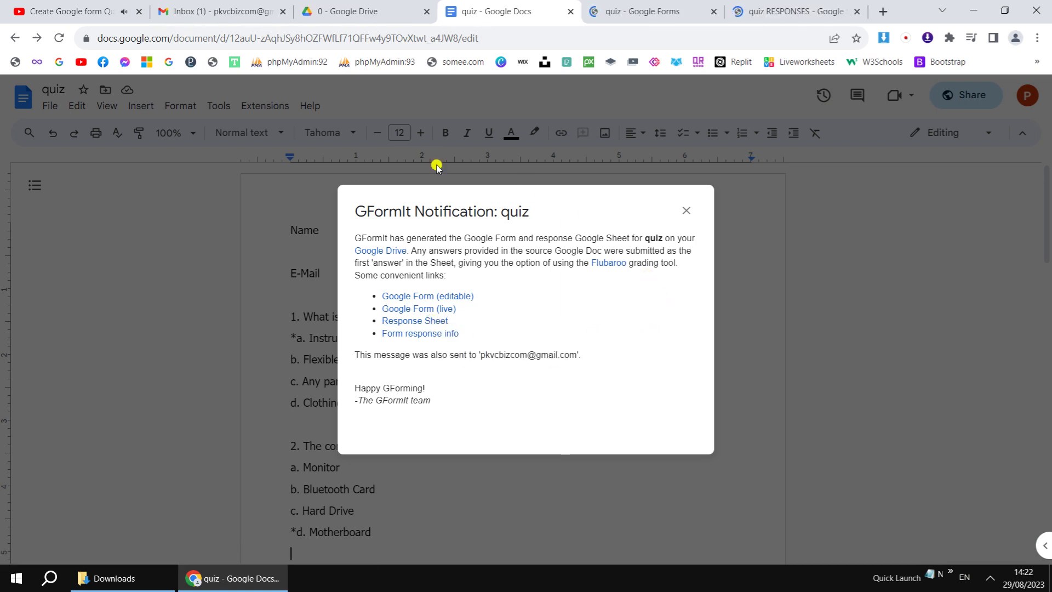
Step: Read the GFormIt Notification: quiz email in Gmail, then switch to the quiz form editor
left_click(230, 12)
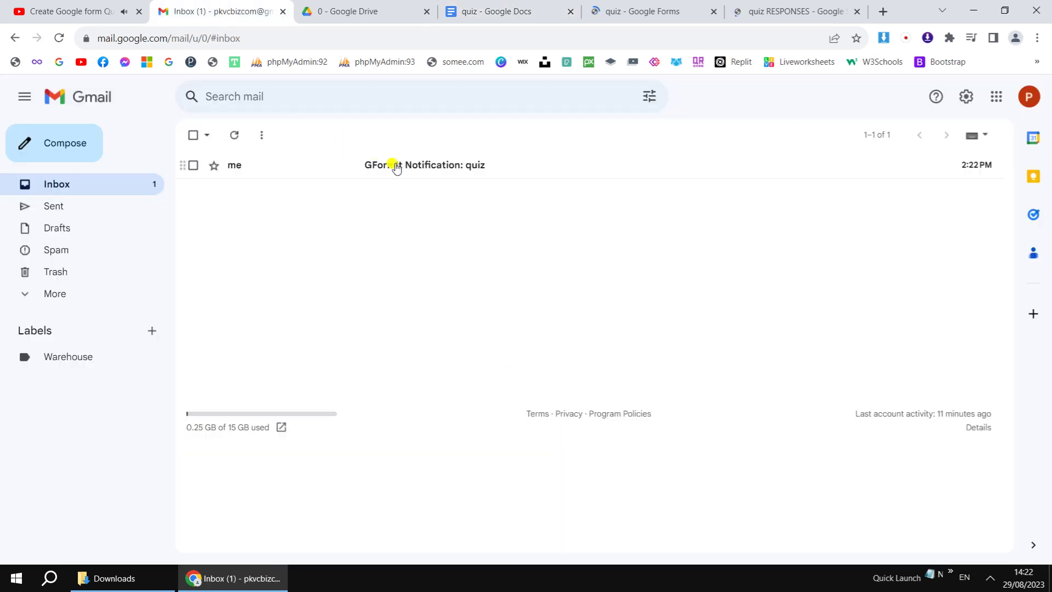
left_click(404, 171)
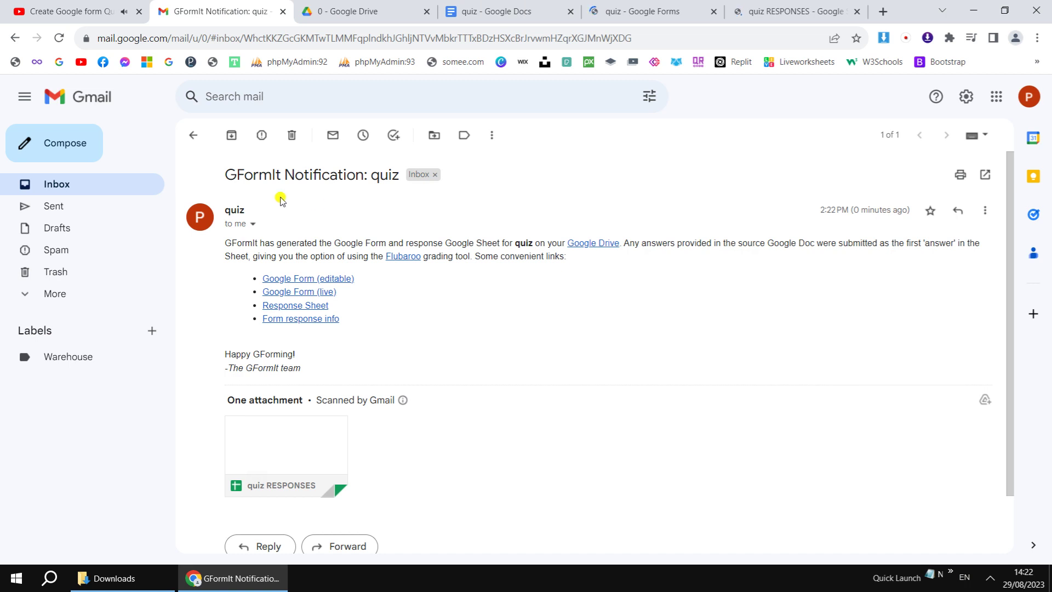
left_click(107, 191)
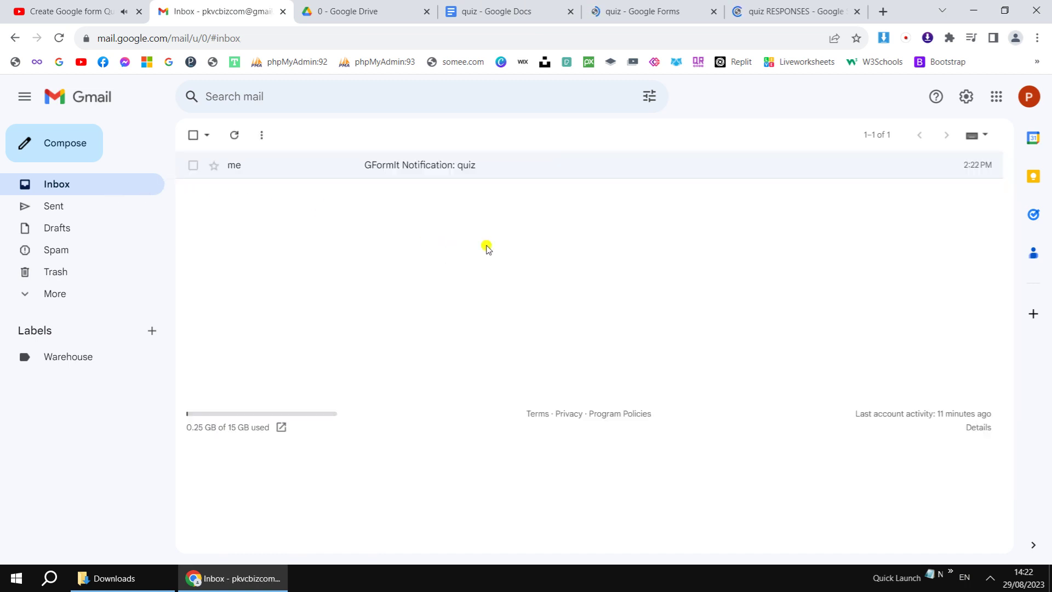
left_click(634, 11)
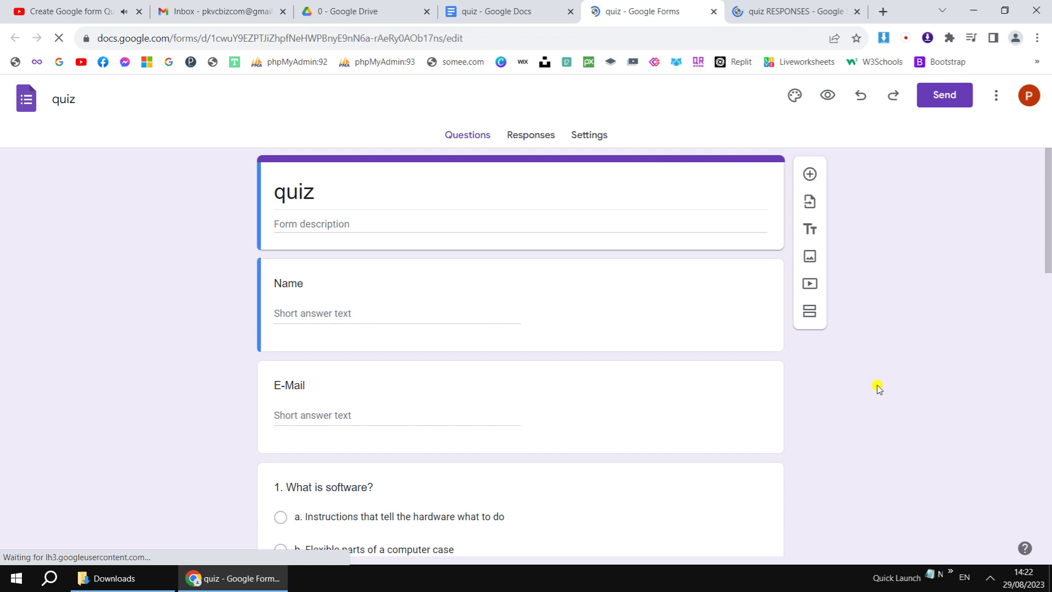
Step: Retitle the form from 'quiz' to 'Computer Quiz'
left_click(360, 190)
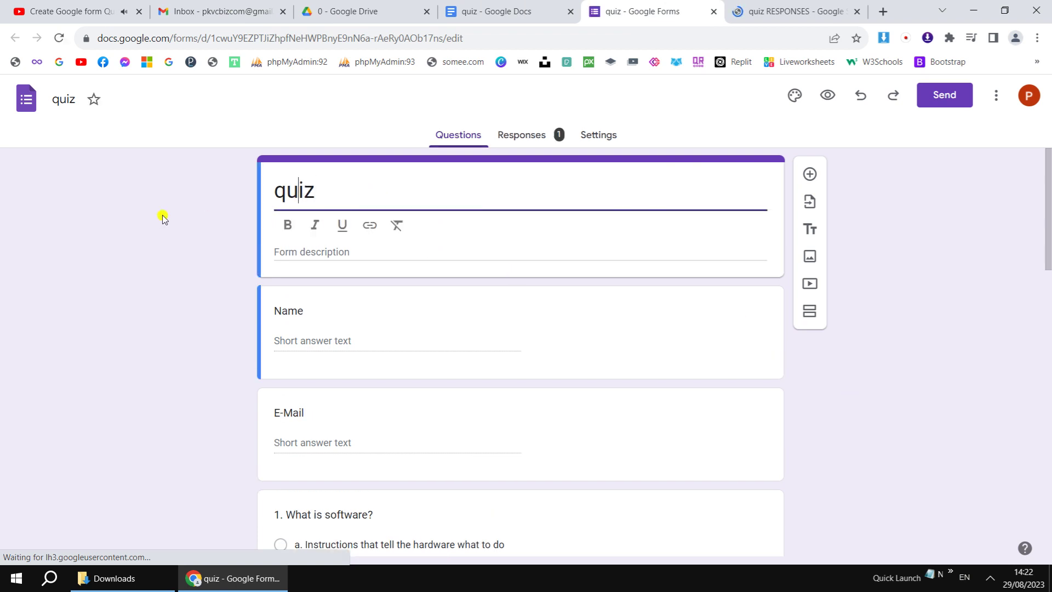
key("Home")
type("Comp")
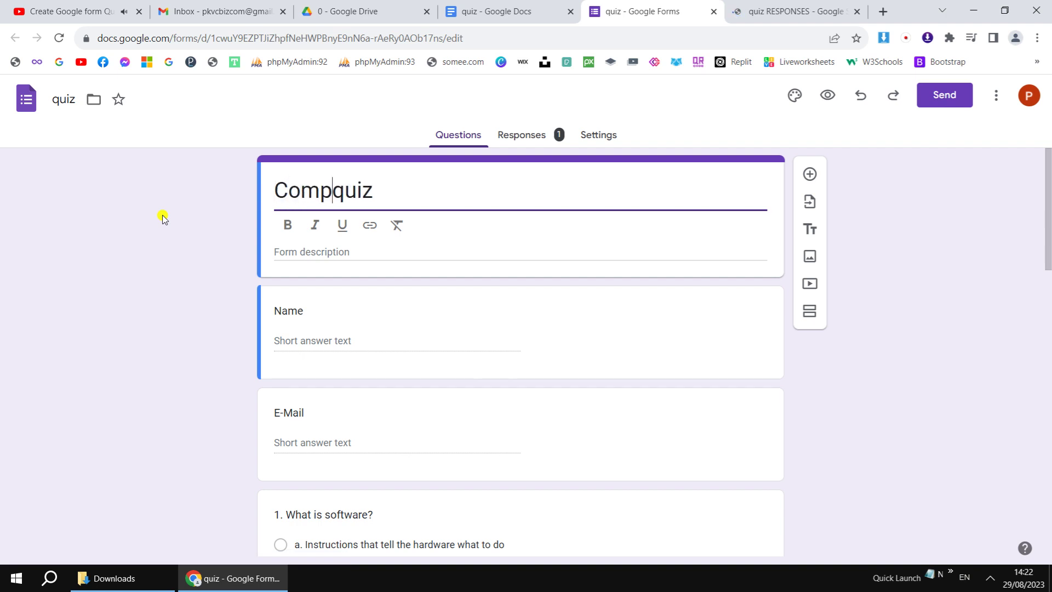
type("uter")
key("shift+Right")
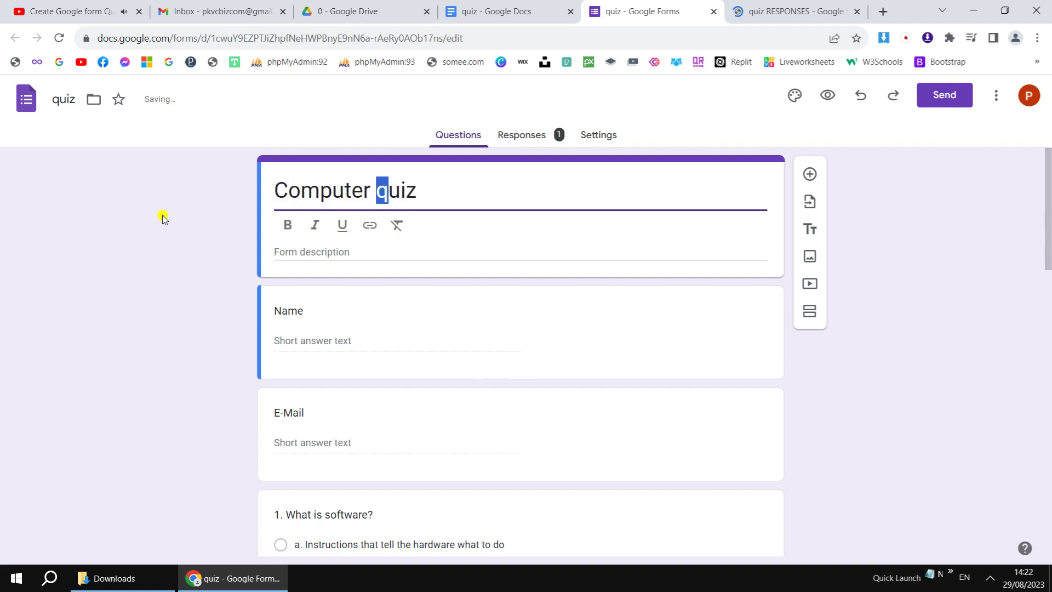
type("Q")
left_click(162, 218)
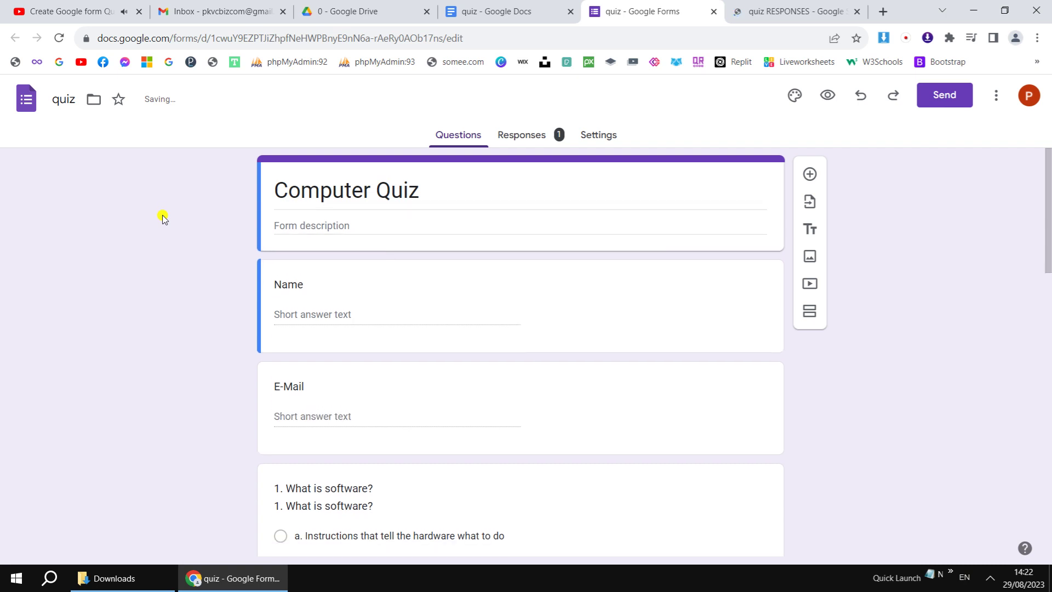
Step: Select question 3 further down the form to begin editing it
scroll(191, 294, "down", 3)
scroll(188, 306, "down", 5)
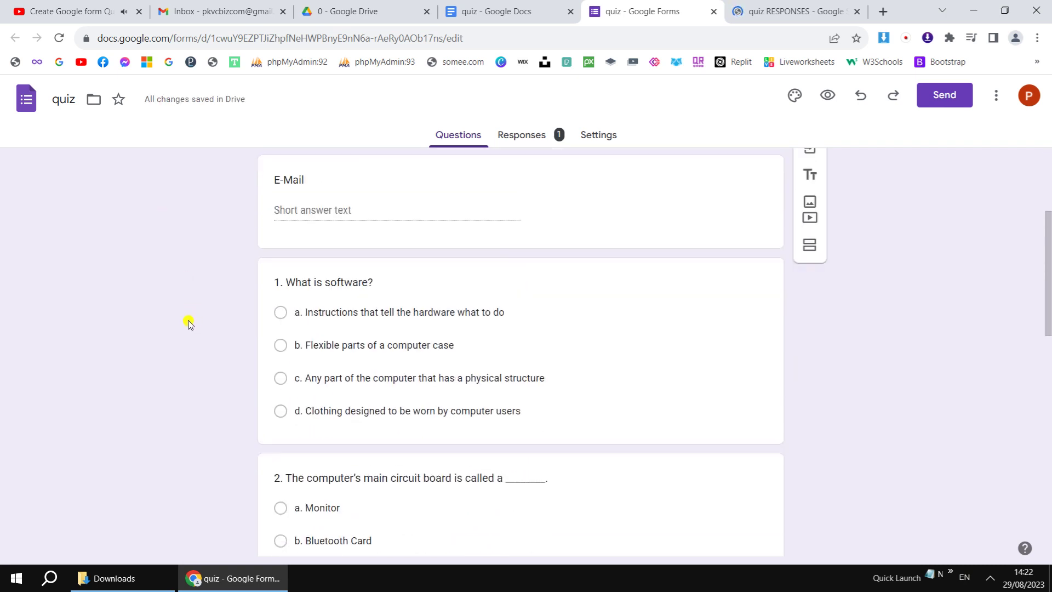
scroll(193, 373, "down", 5)
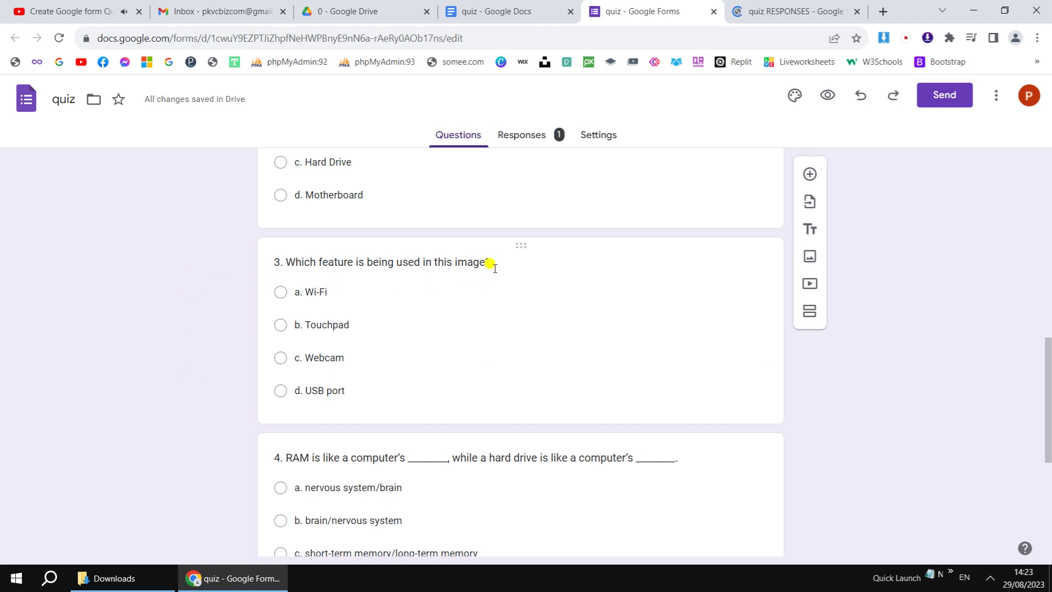
left_click(495, 268)
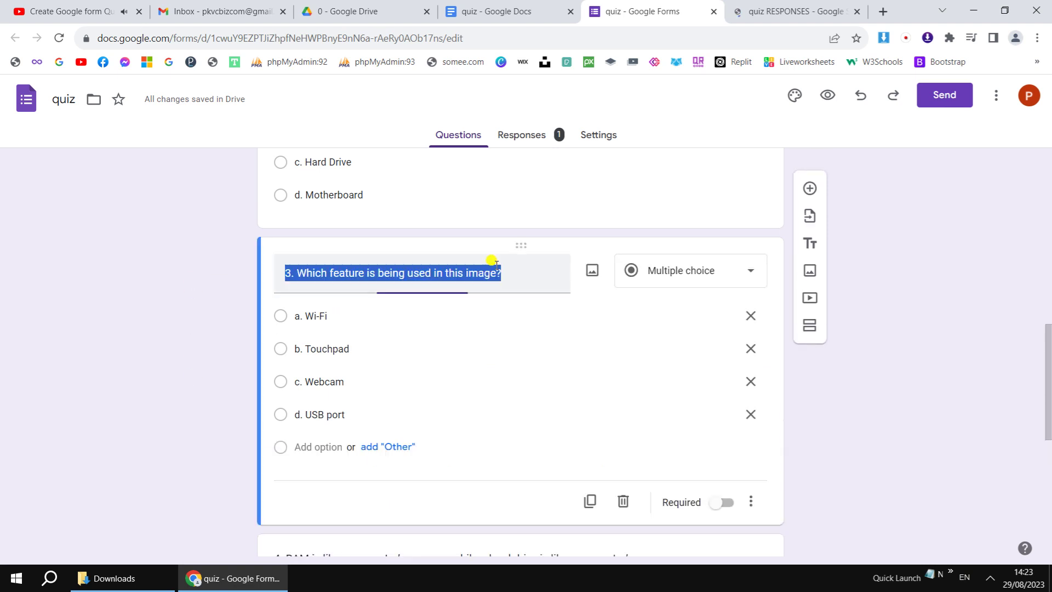
Step: Upload the Click! touchpad PNG from Downloads as question 3's image, then reload the editor
left_click(594, 272)
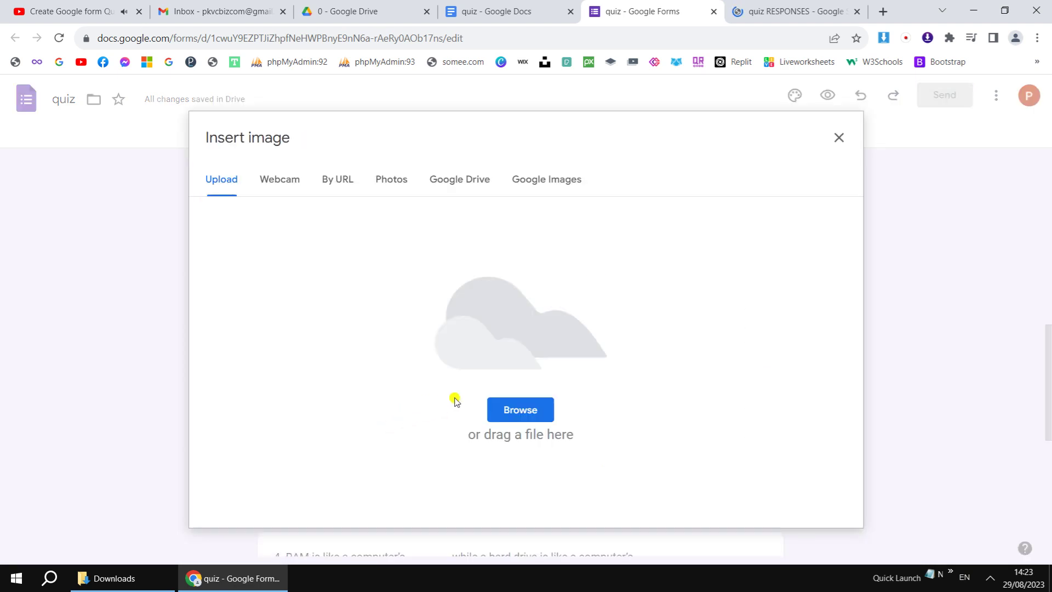
left_click(503, 409)
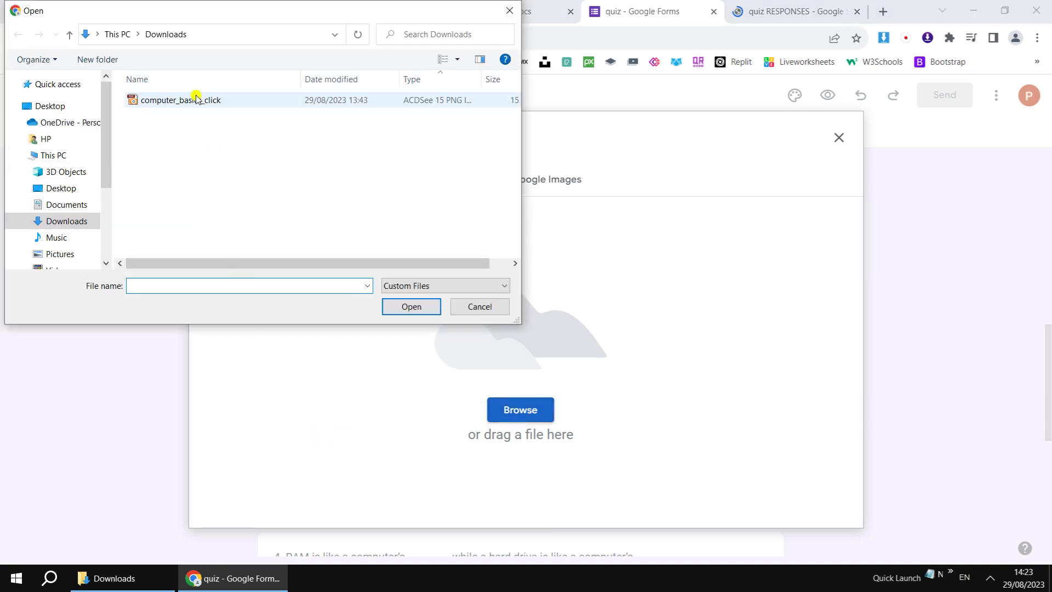
left_click(197, 99)
left_click(405, 308)
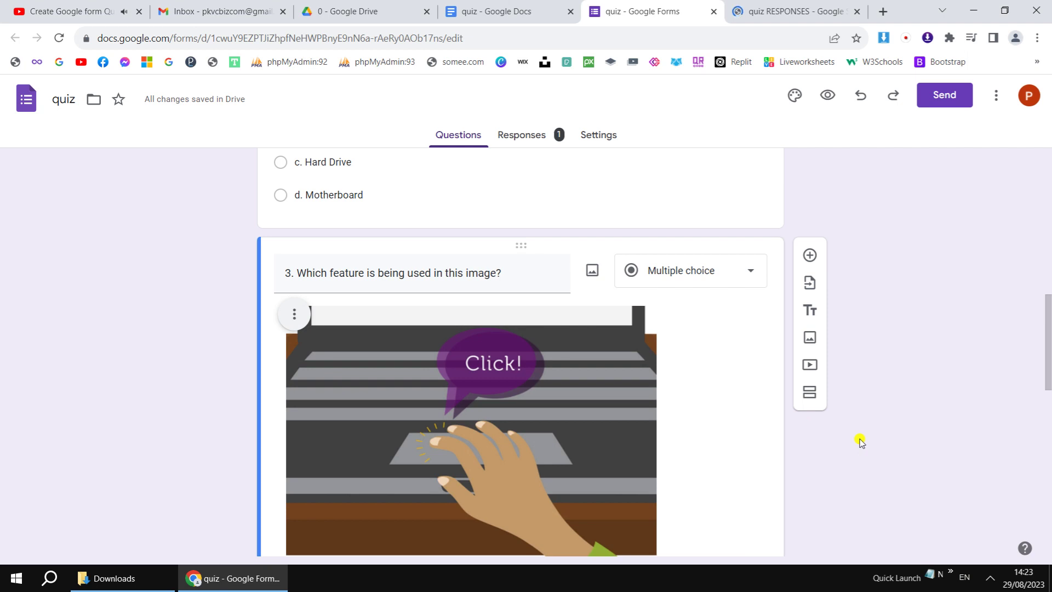
scroll(860, 442, "down", 7)
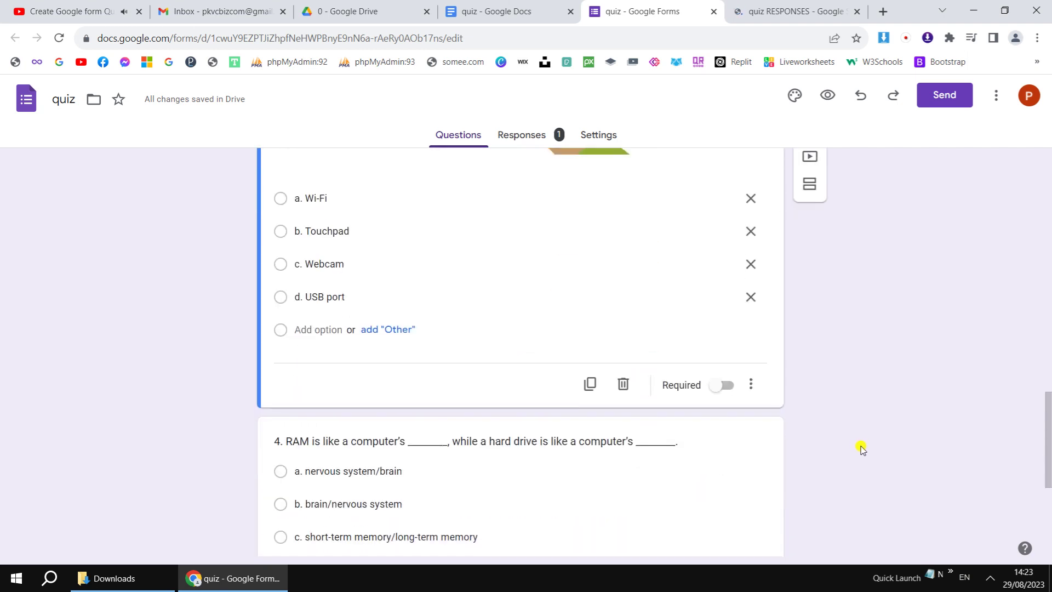
scroll(861, 448, "down", 5)
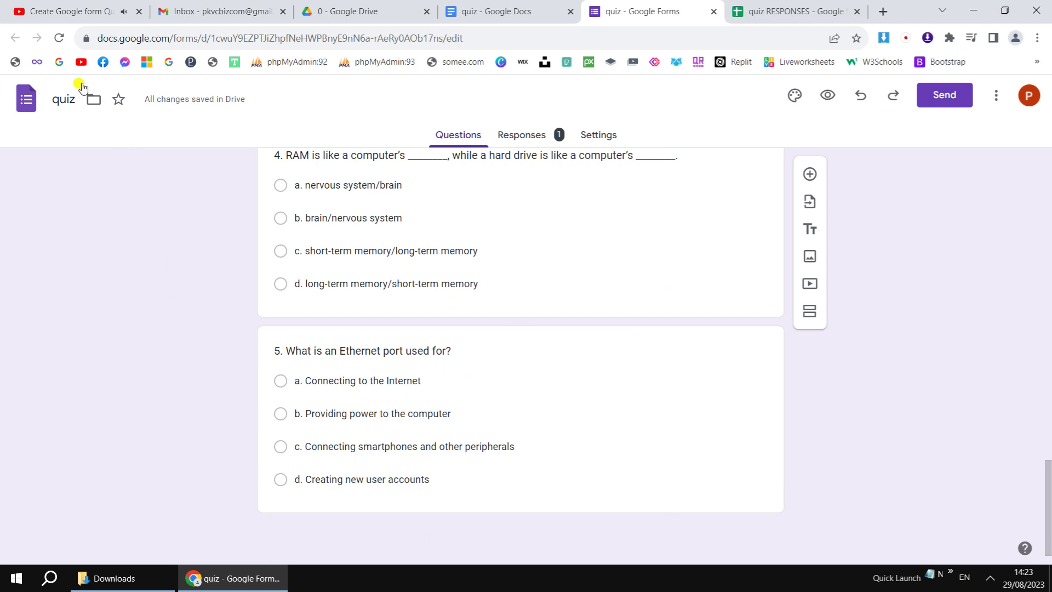
left_click(59, 38)
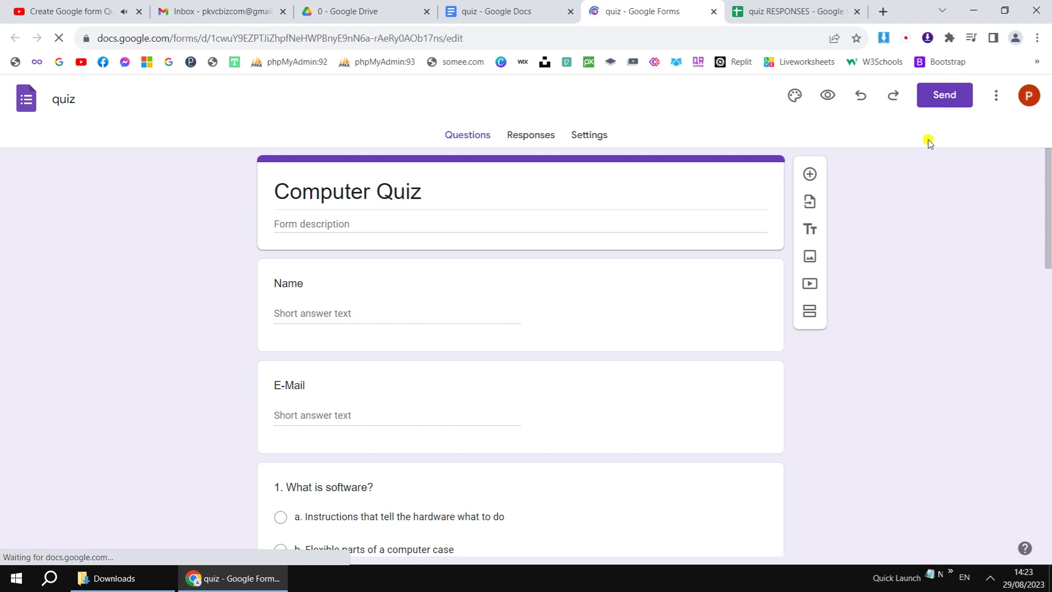
Step: Preview the quiz and enter AAA as Name and paste the account e-mail address
left_click(827, 95)
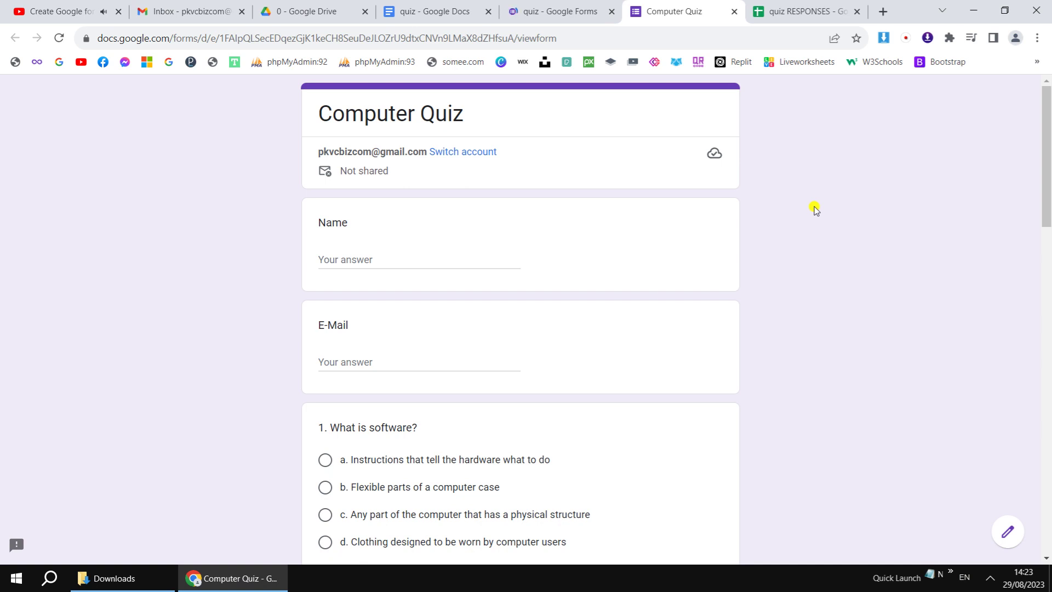
left_click(401, 255)
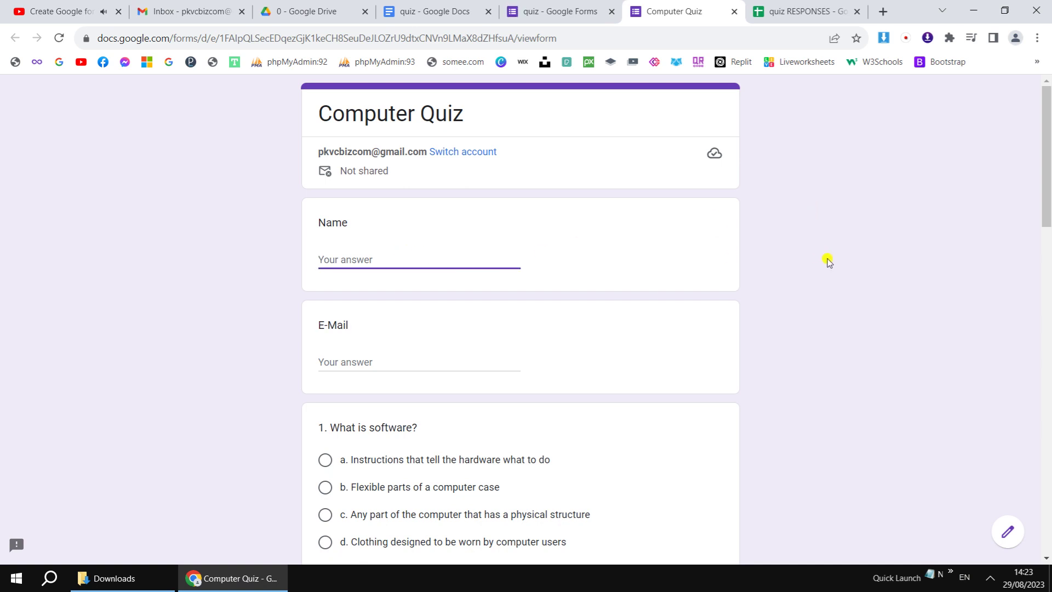
type("AAA")
left_click(410, 357)
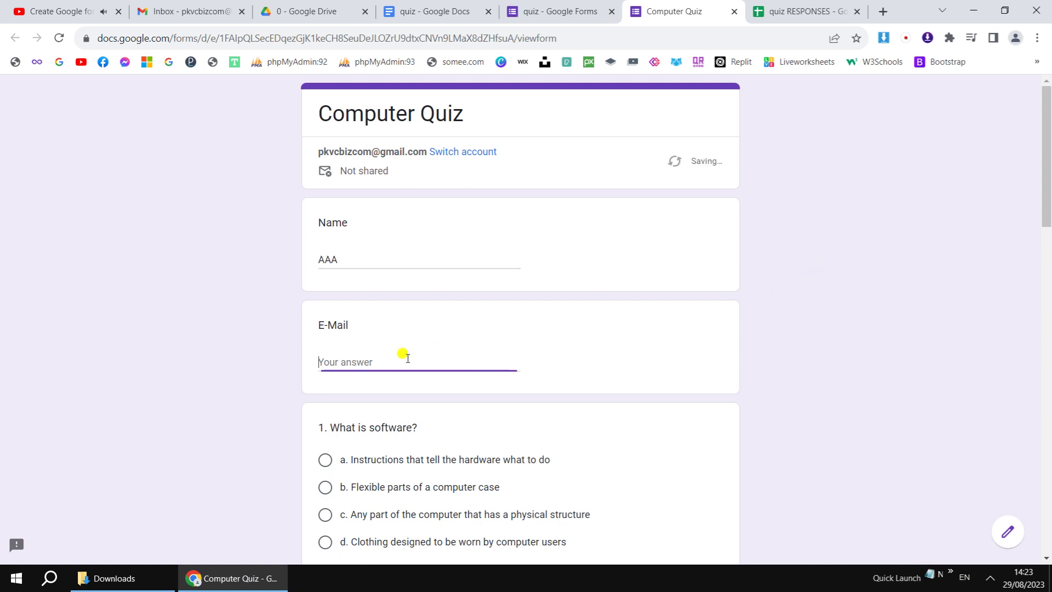
left_click(171, 10)
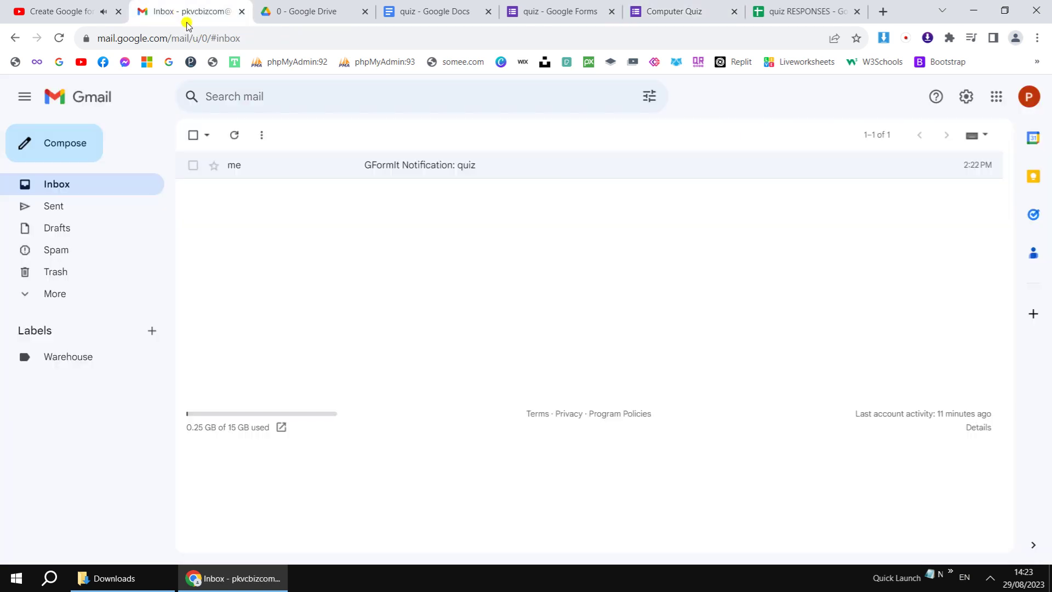
left_click(1030, 97)
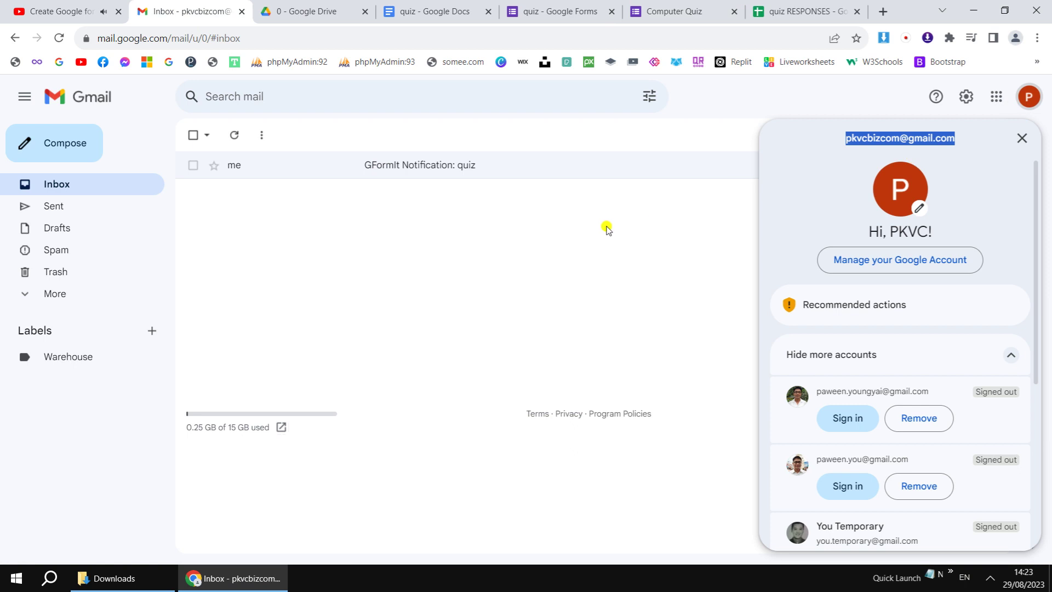
left_click(674, 11)
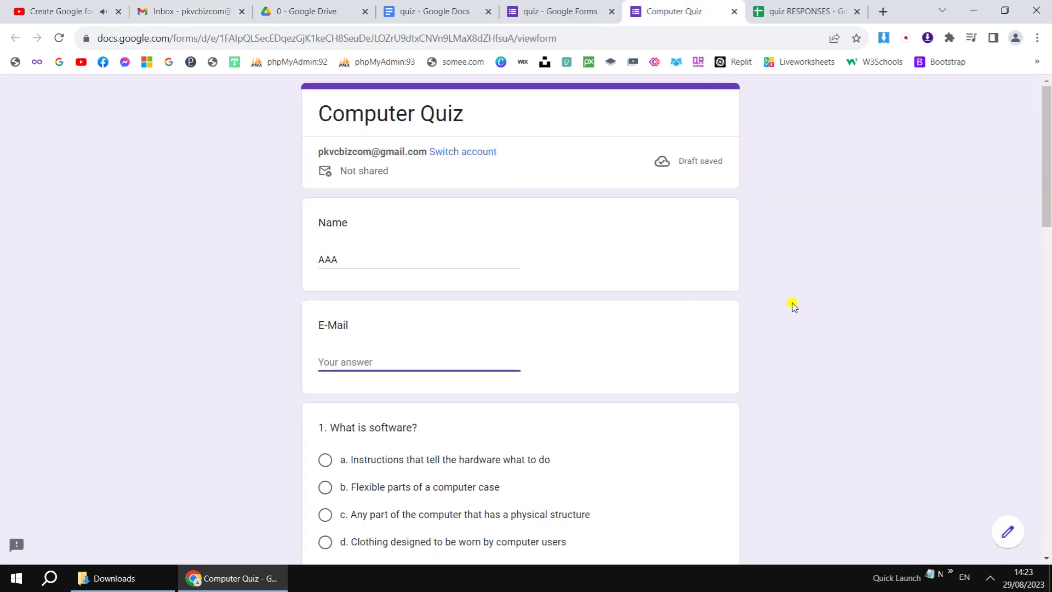
key("ctrl+v")
Step: Pick option a for questions 1–5 (Monitor, Wi-Fi, nervous system/brain, Connecting to the Internet) and submit
scroll(839, 348, "down", 5)
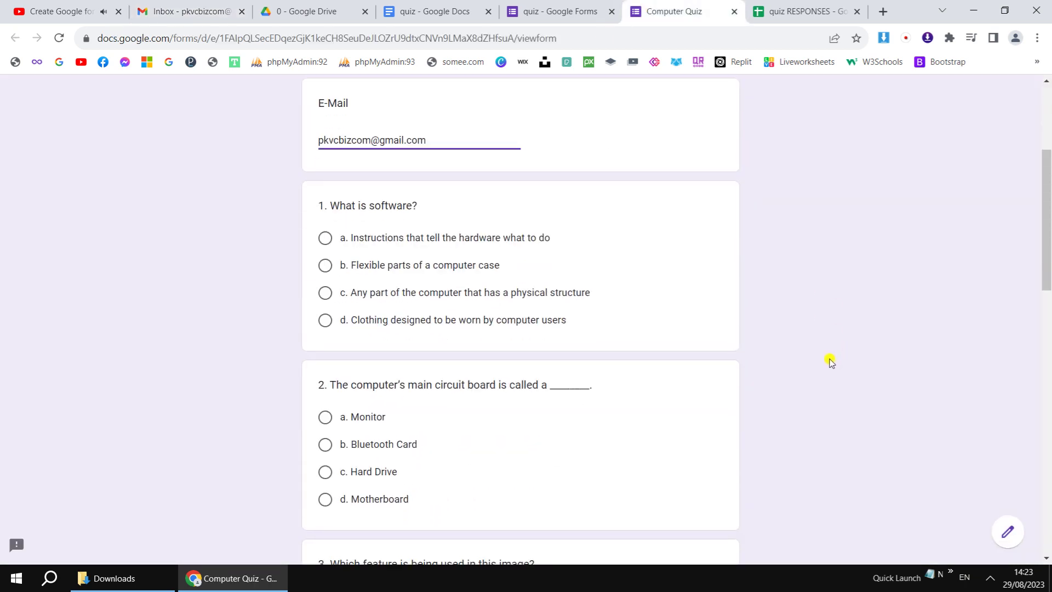
left_click(324, 185)
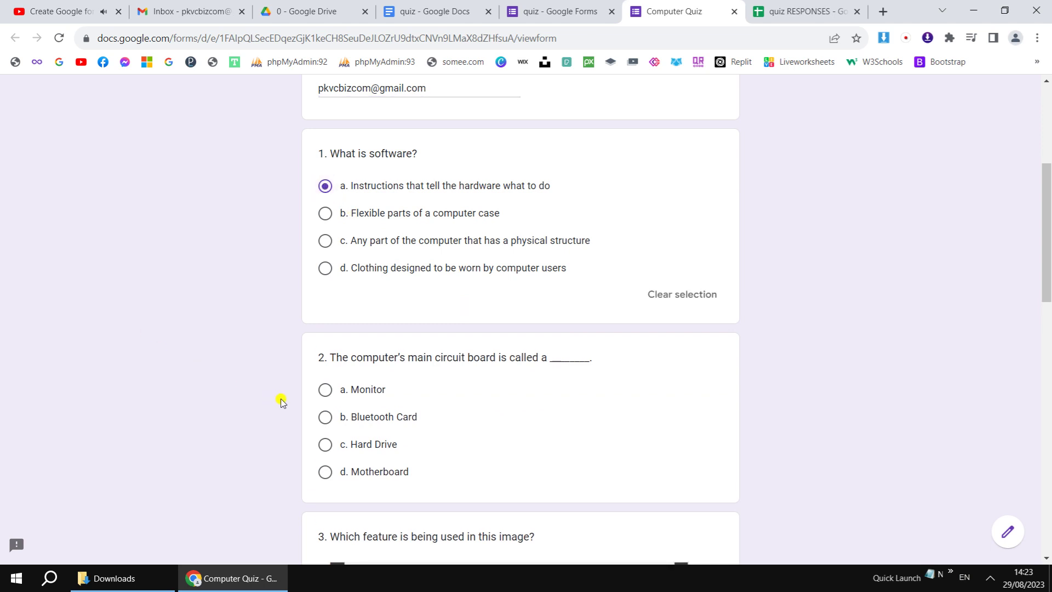
left_click(322, 392)
scroll(264, 416, "down", 5)
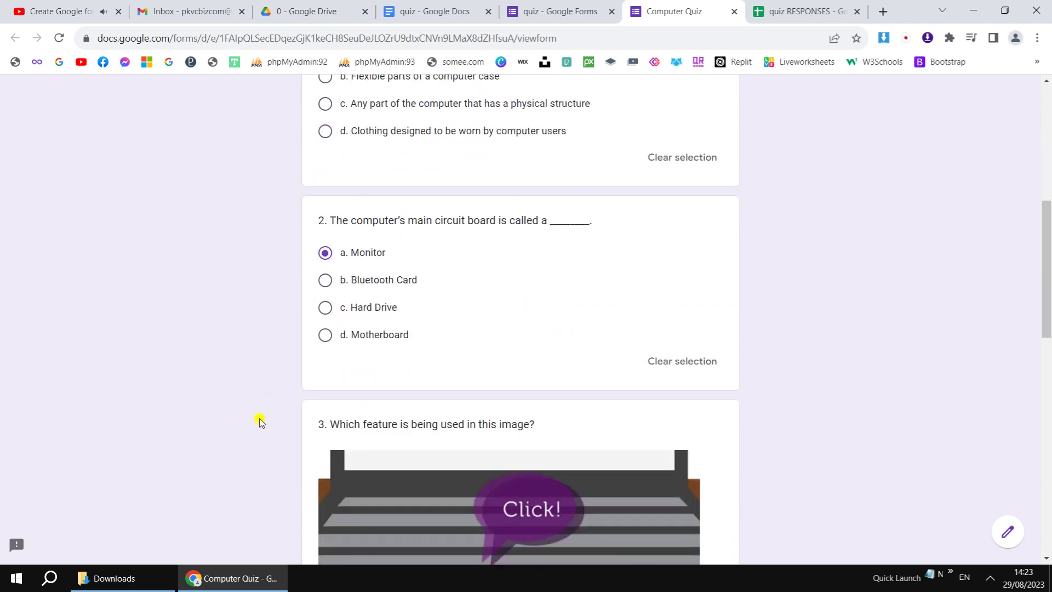
scroll(256, 430, "down", 4)
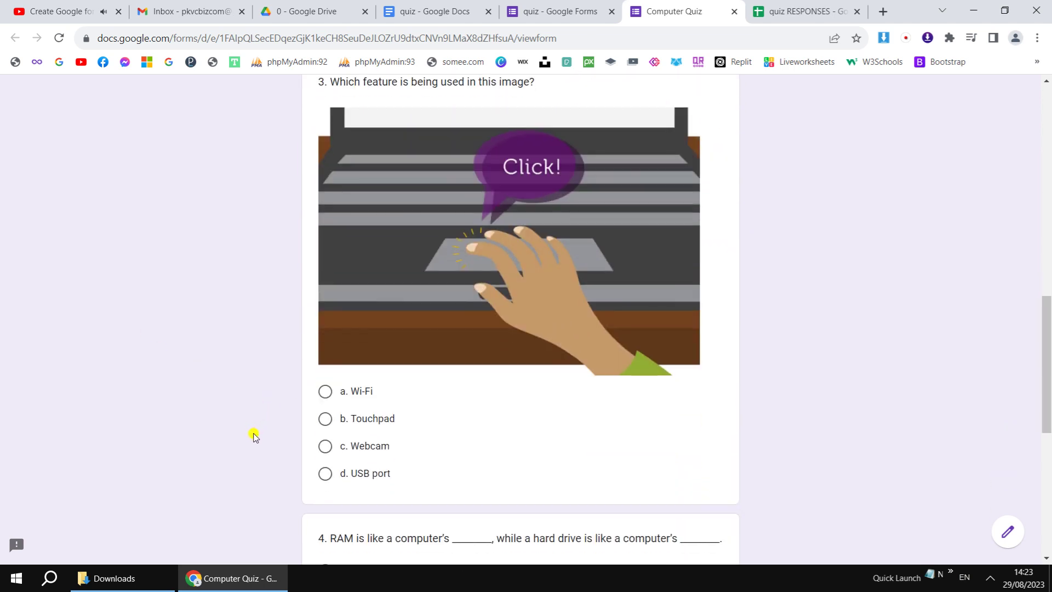
left_click(325, 392)
scroll(237, 406, "down", 4)
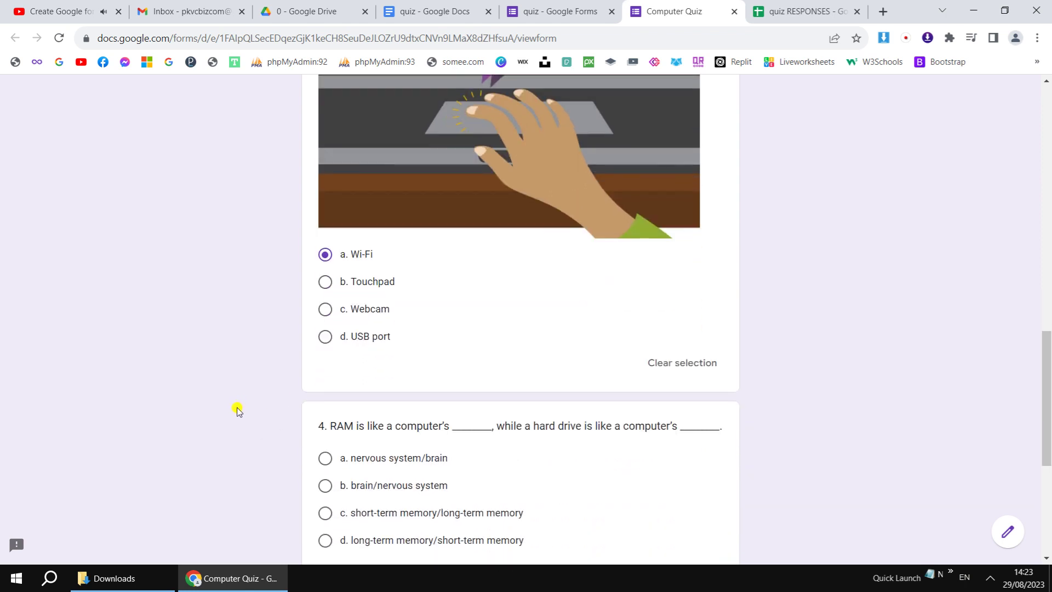
left_click(325, 390)
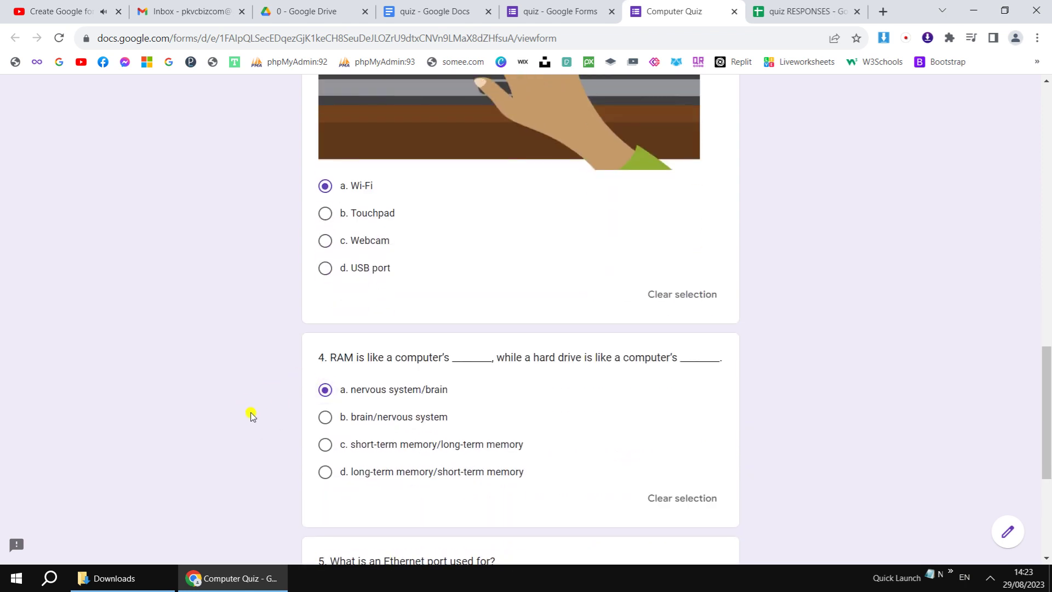
scroll(252, 414, "down", 3)
scroll(251, 416, "down", 2)
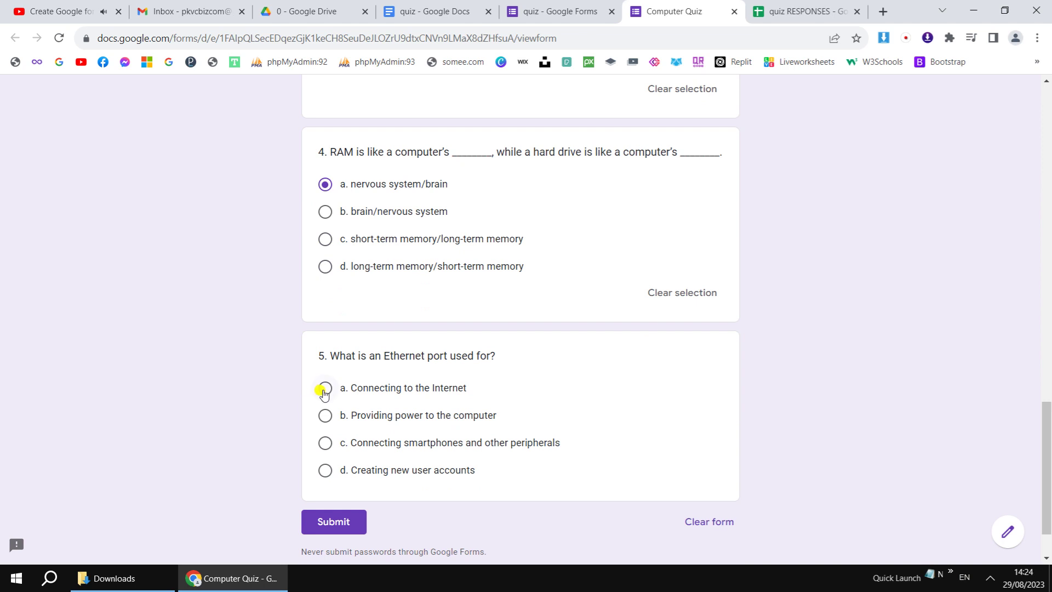
left_click(325, 390)
scroll(241, 430, "down", 2)
left_click(334, 475)
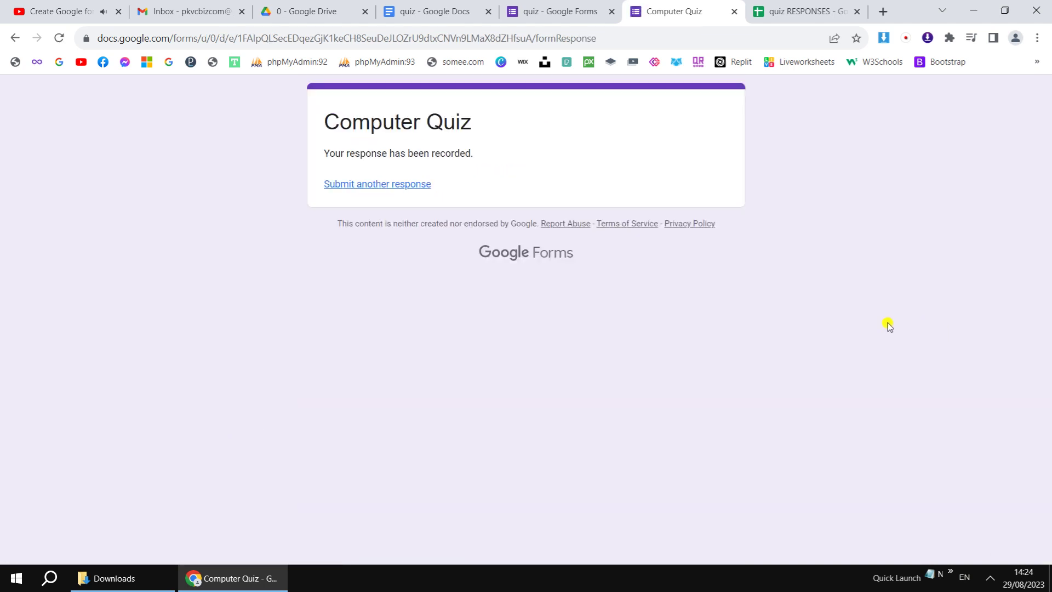
Step: Start another response with BBB as Name and the pasted e-mail address
left_click(793, 10)
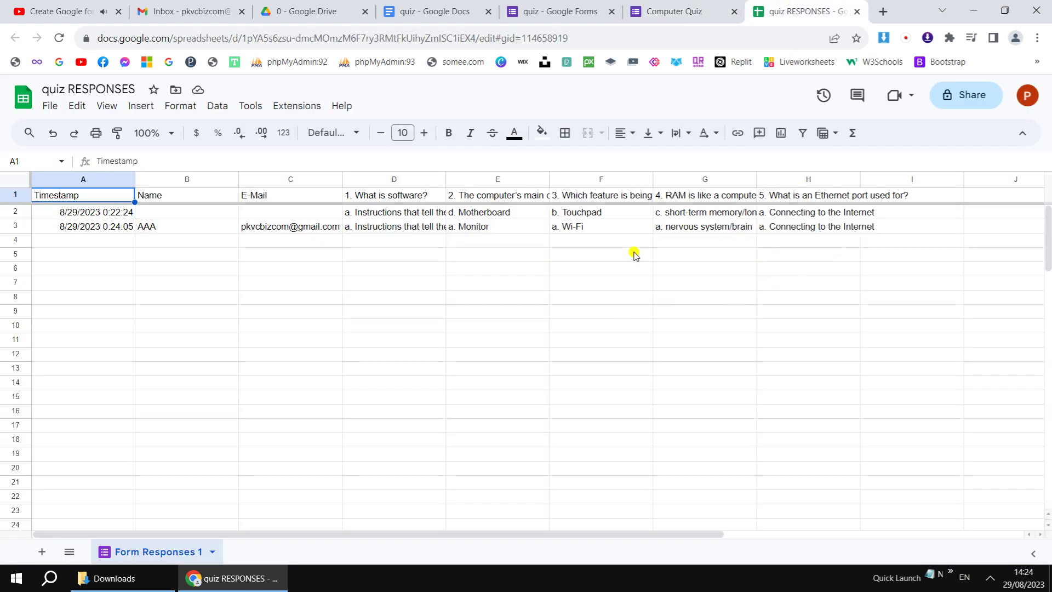
left_click(663, 11)
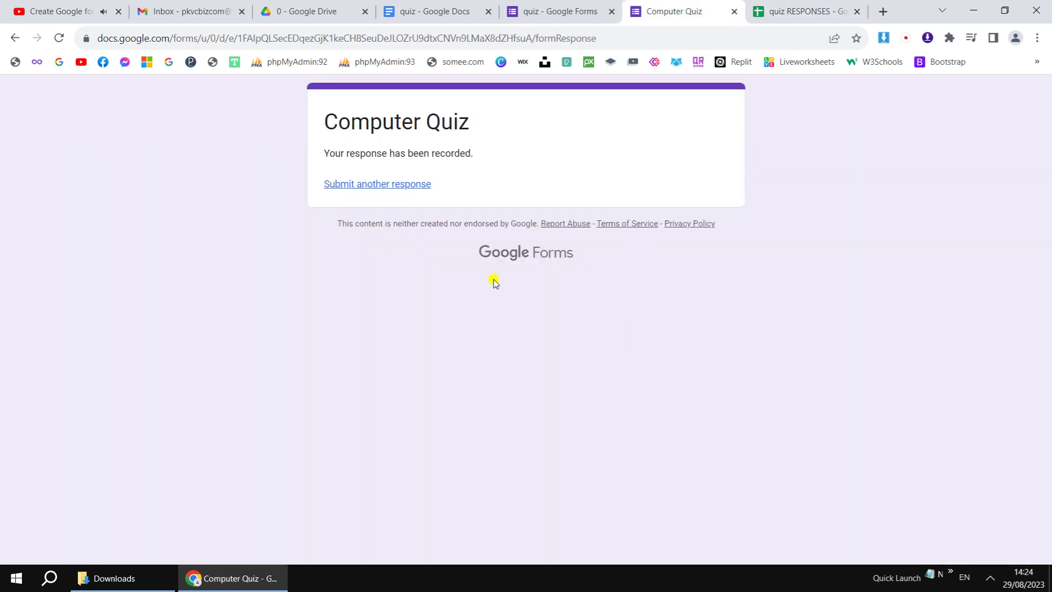
left_click(398, 184)
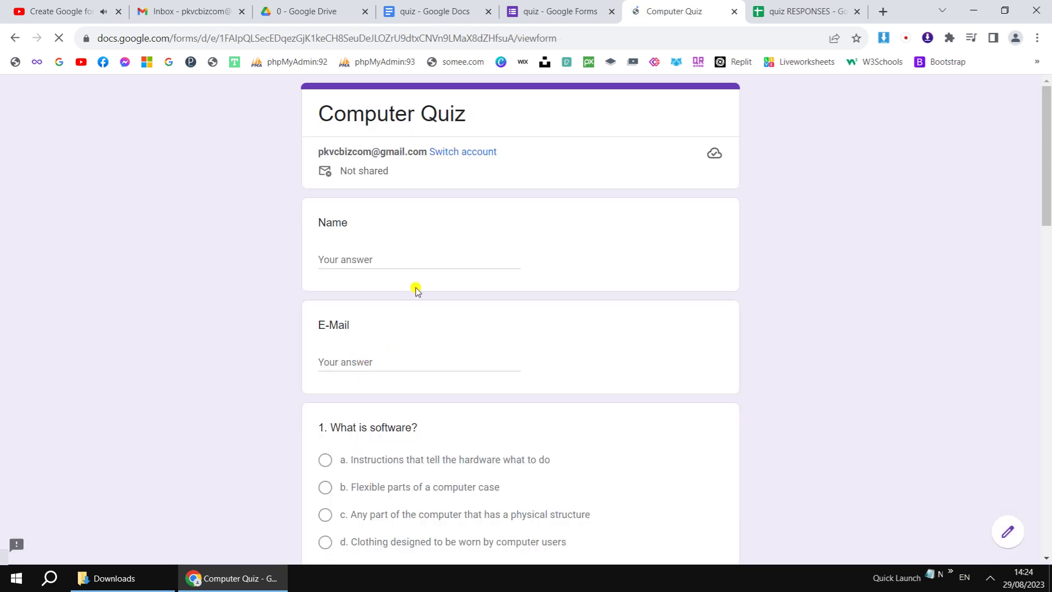
left_click(445, 268)
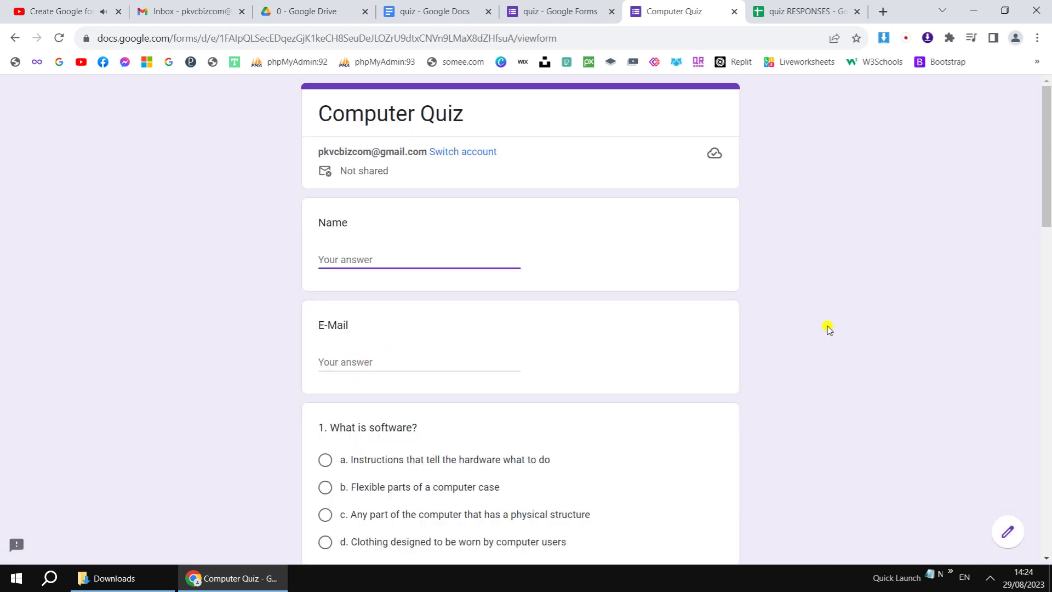
type("BBB")
key("Tab")
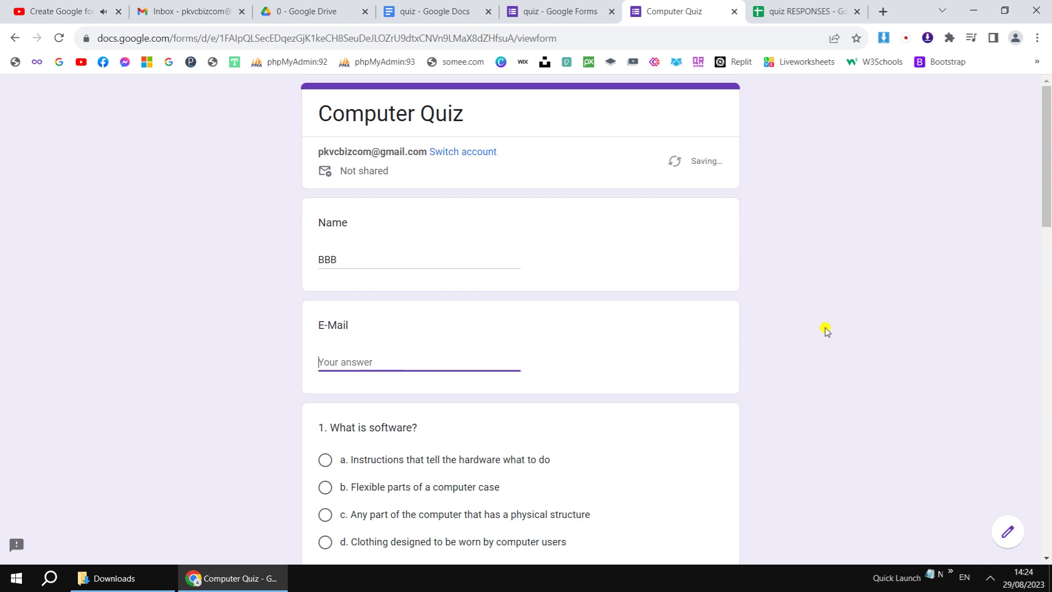
key("ctrl+v")
Step: Pick option b for questions 1–5 (Bluetooth Card, Touchpad, brain/nervous system, Providing power) and submit
scroll(824, 415, "down", 3)
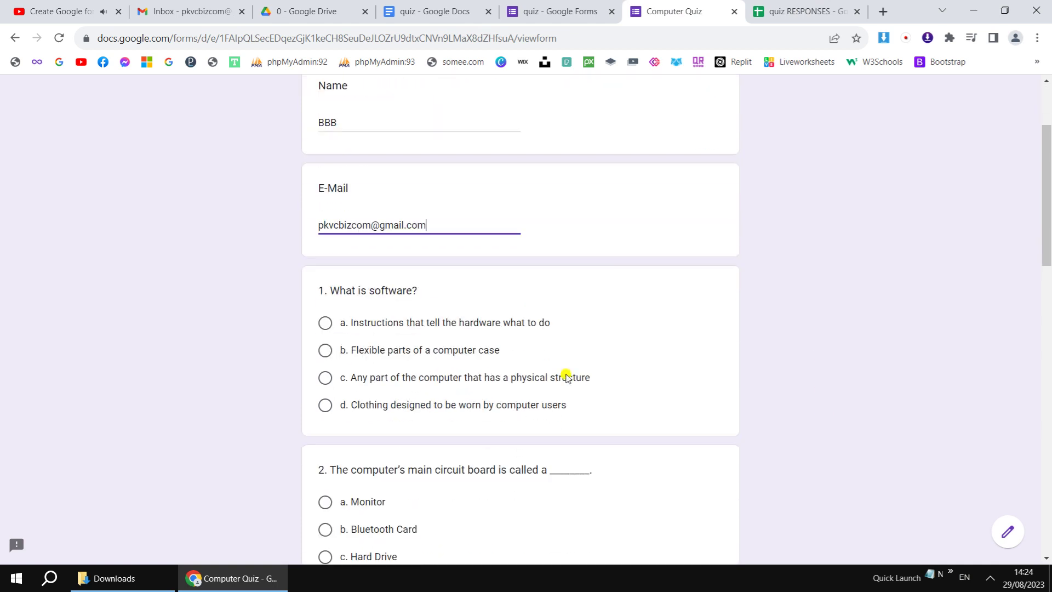
left_click(325, 351)
scroll(218, 433, "down", 3)
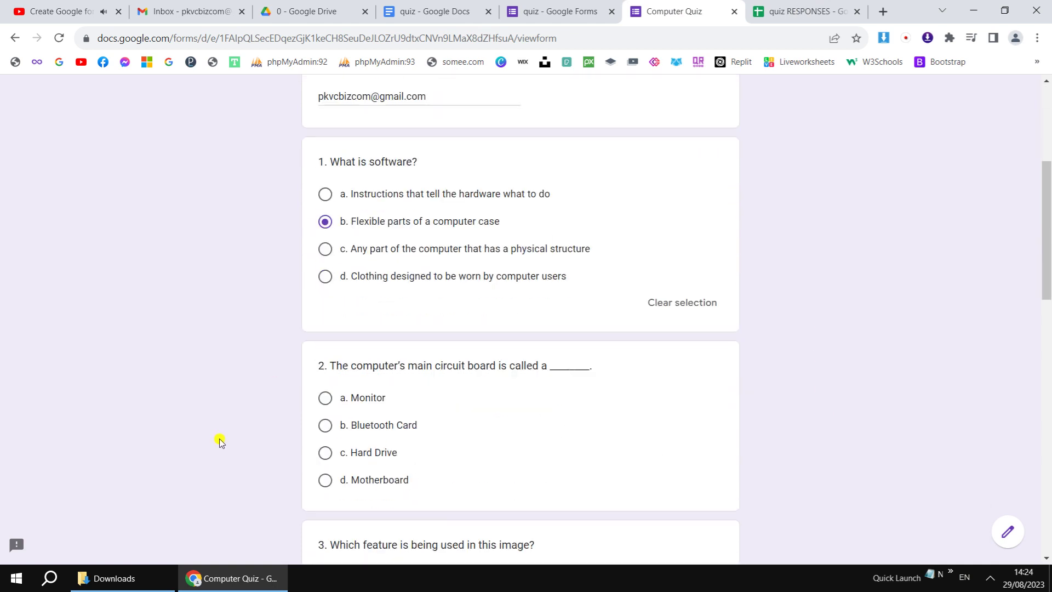
left_click(324, 417)
scroll(255, 448, "down", 4)
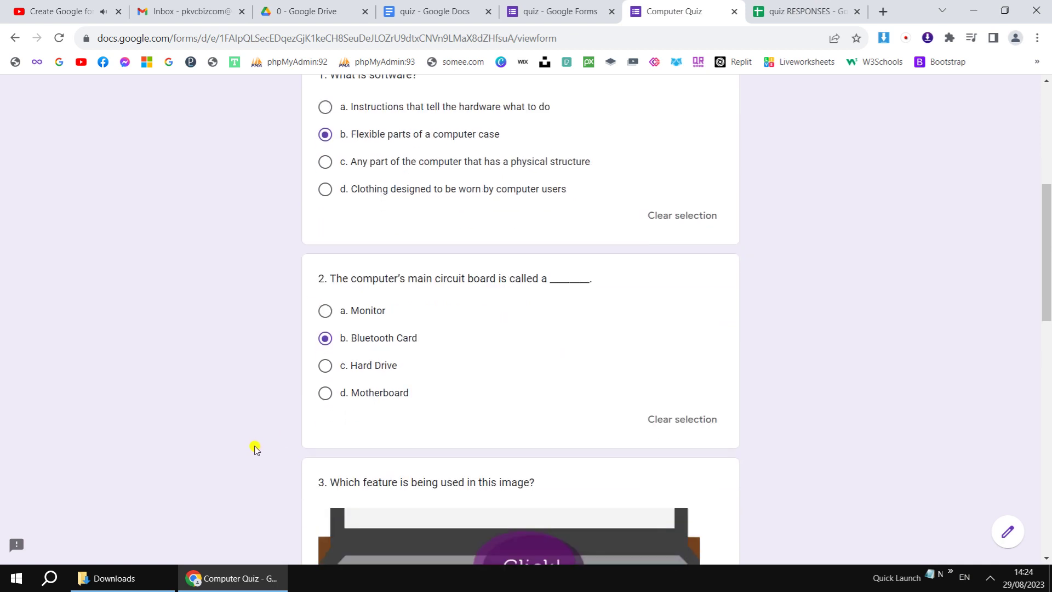
scroll(255, 448, "down", 5)
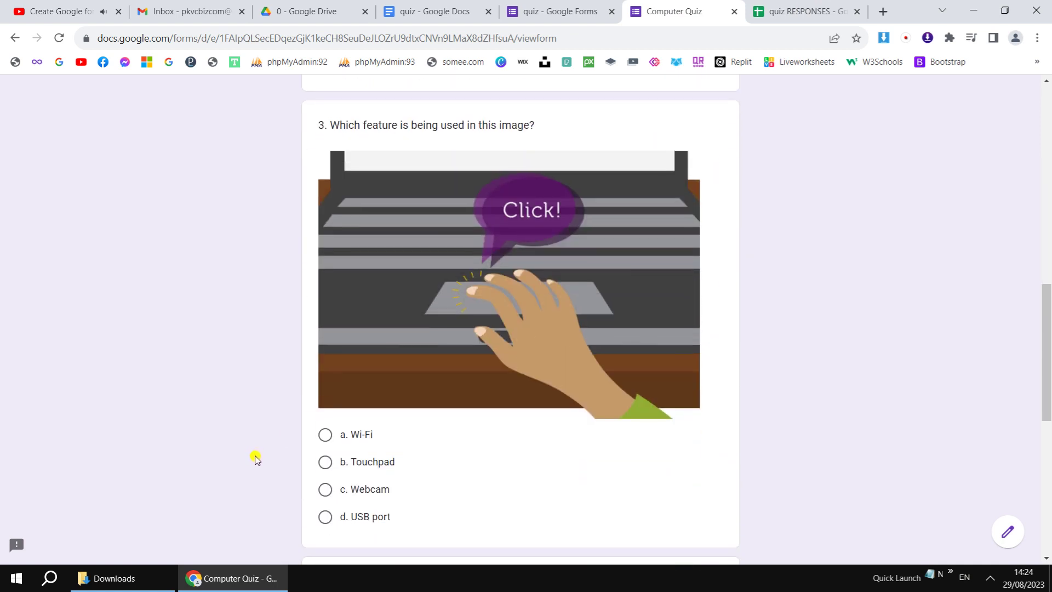
left_click(325, 419)
scroll(241, 448, "down", 3)
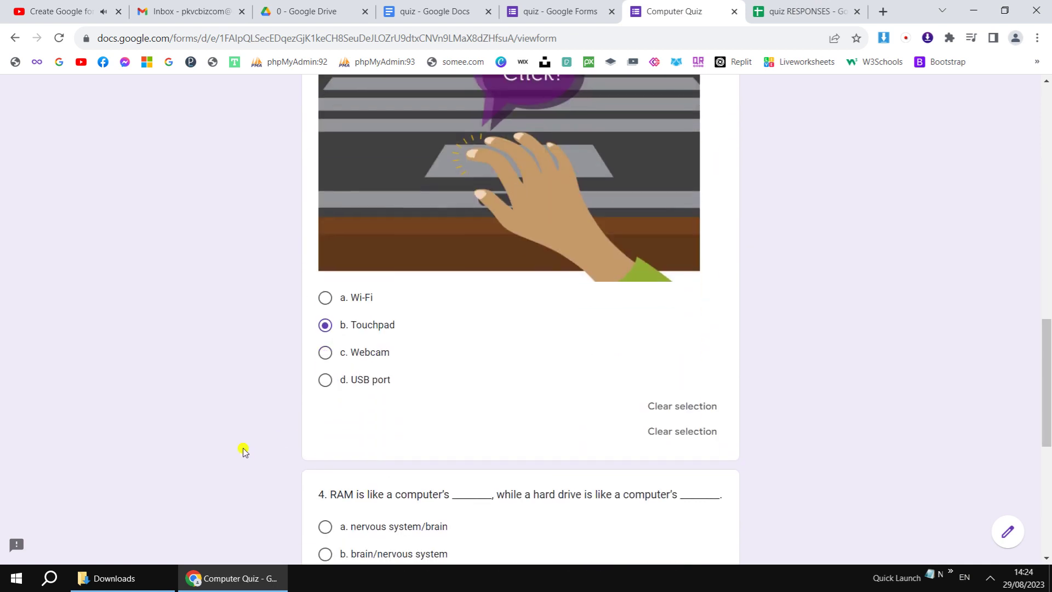
left_click(324, 417)
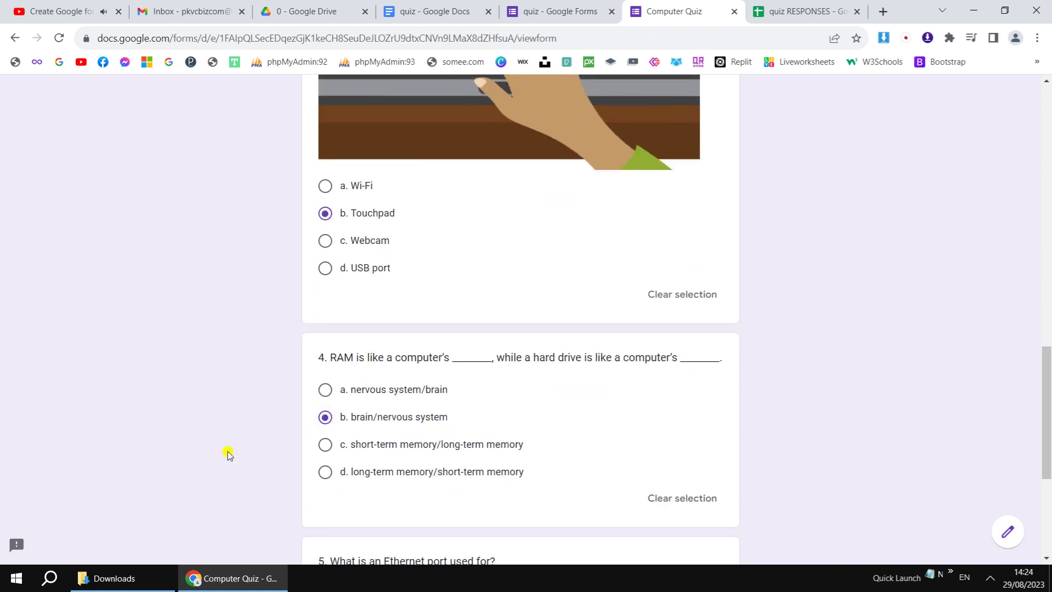
scroll(228, 451, "down", 2)
scroll(228, 456, "down", 2)
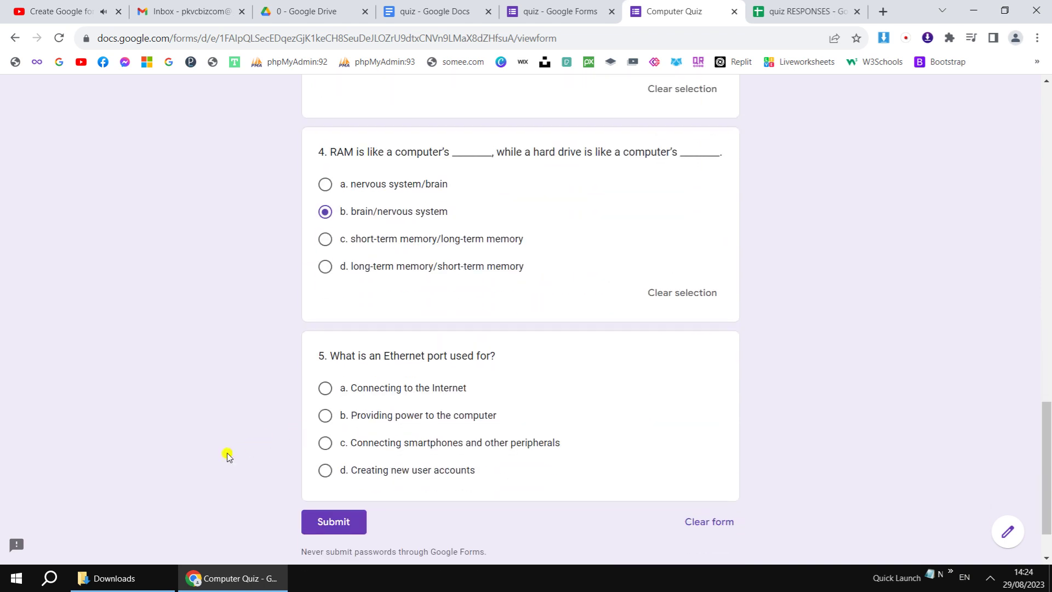
left_click(321, 420)
scroll(258, 455, "down", 1)
left_click(337, 476)
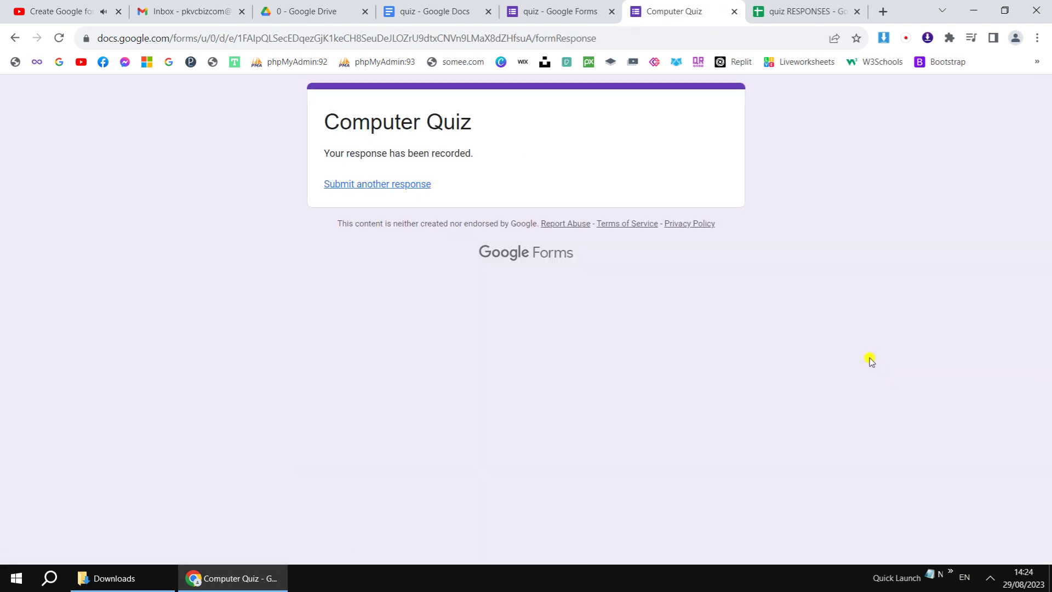
Step: Insert the open-book header image through the Computer Quiz theme settings
left_click_drag(767, 12, 733, 15)
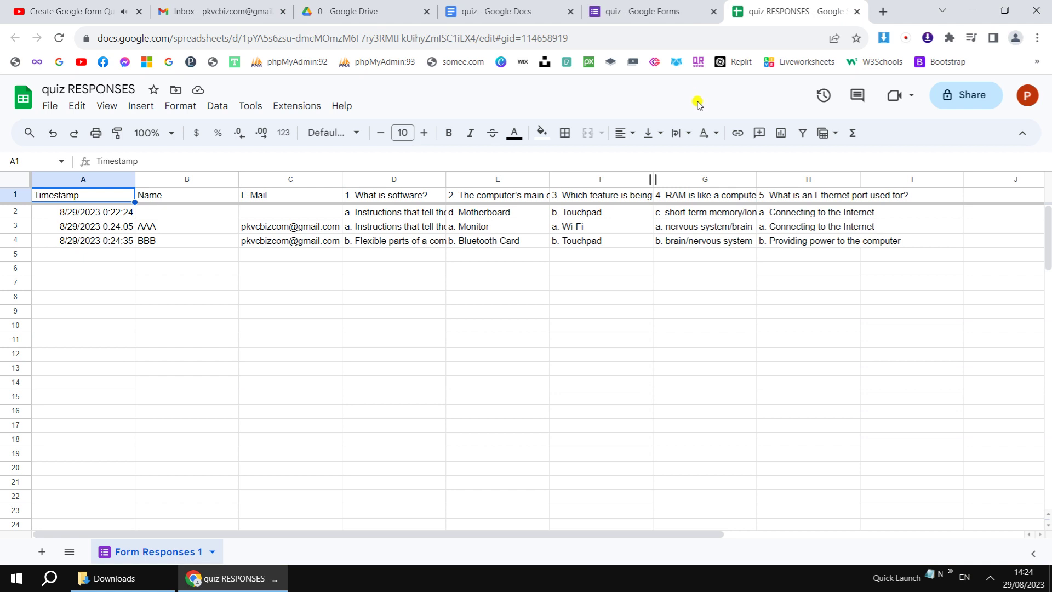
left_click(667, 21)
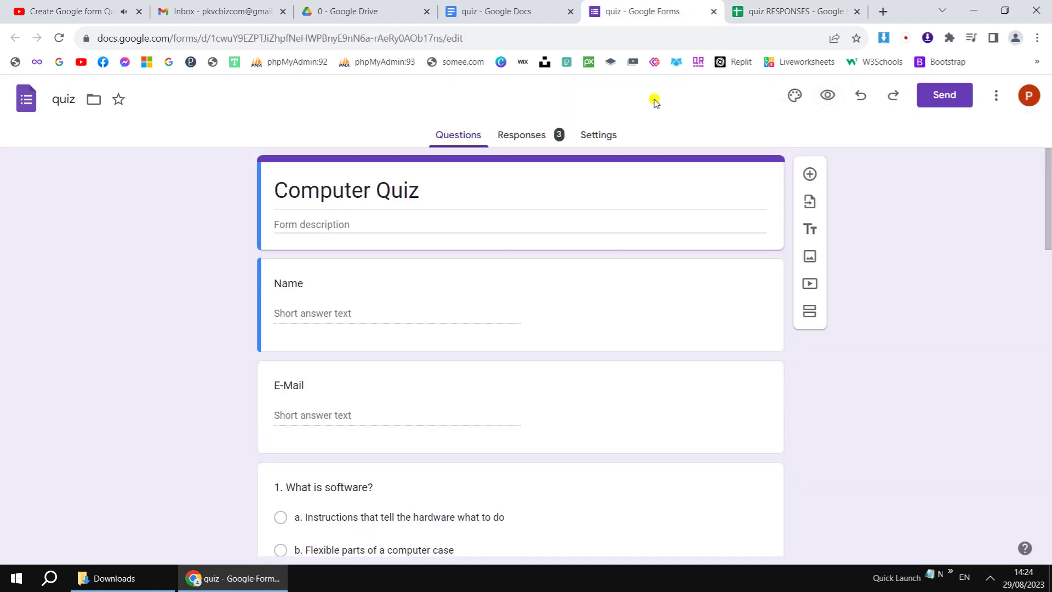
left_click(796, 104)
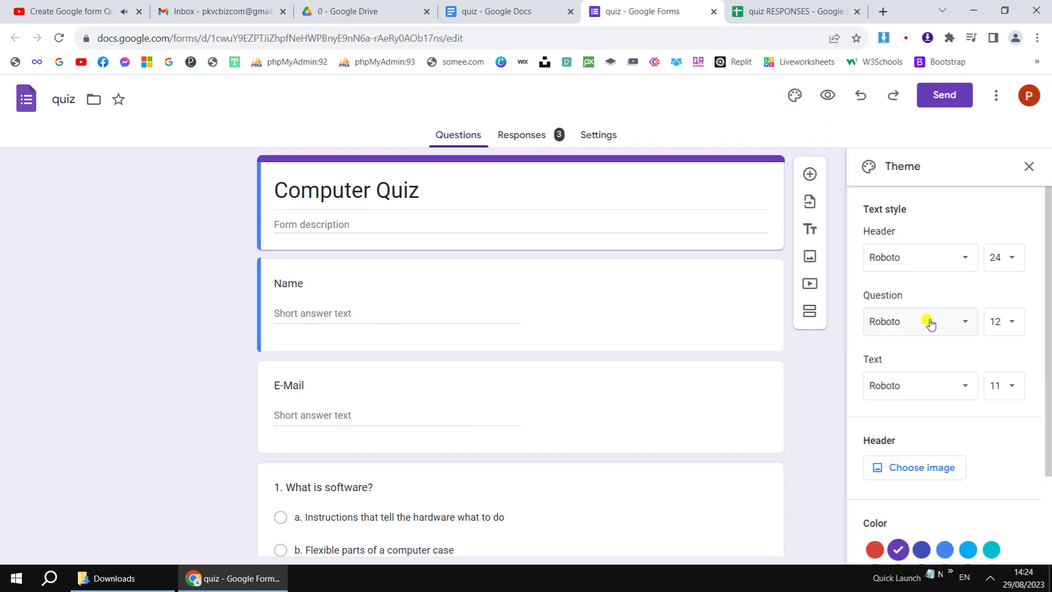
left_click(919, 468)
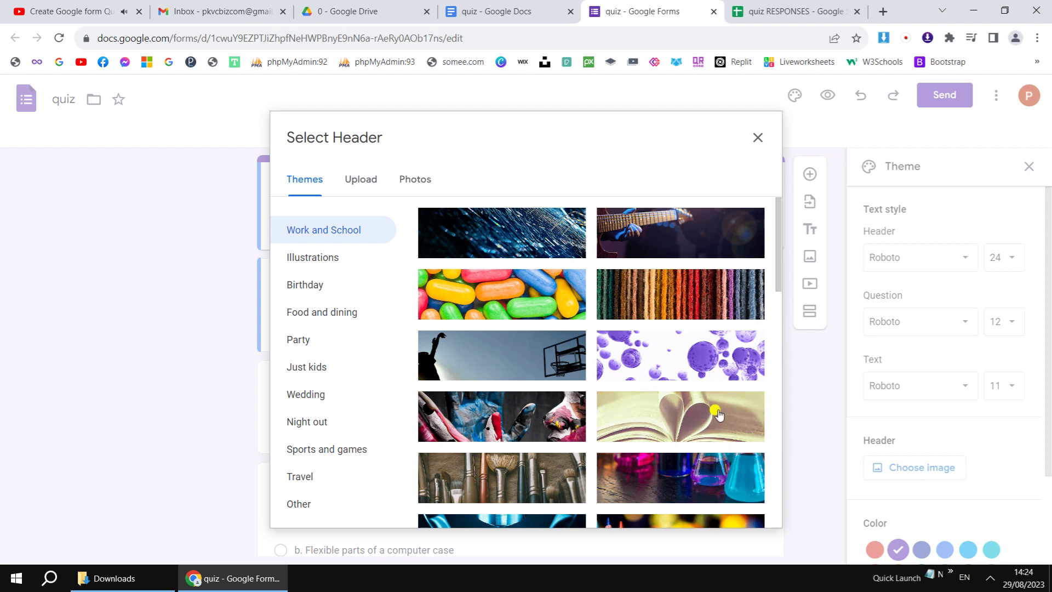
left_click(718, 415)
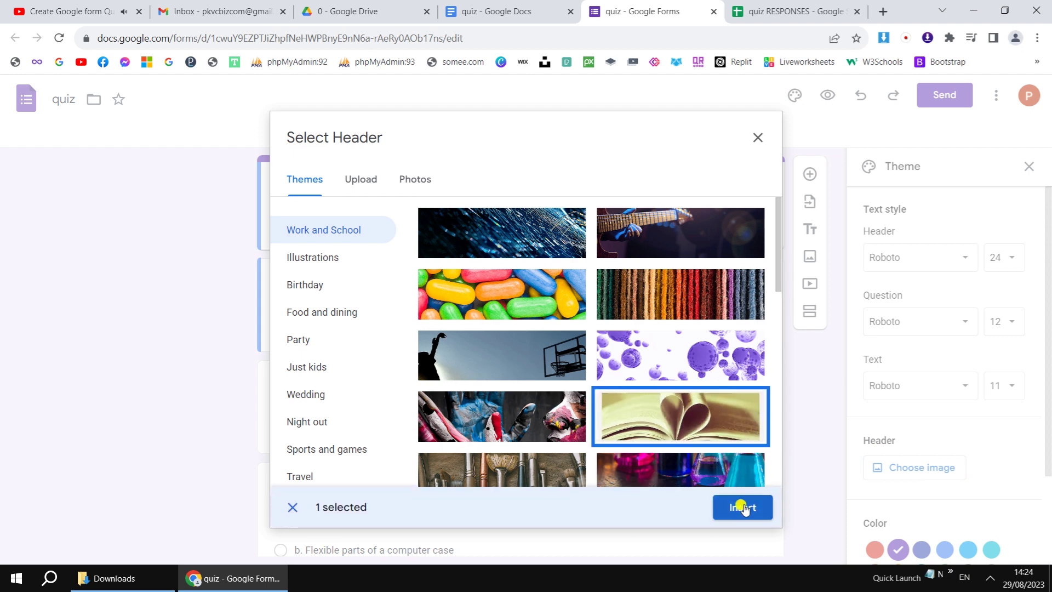
left_click(743, 507)
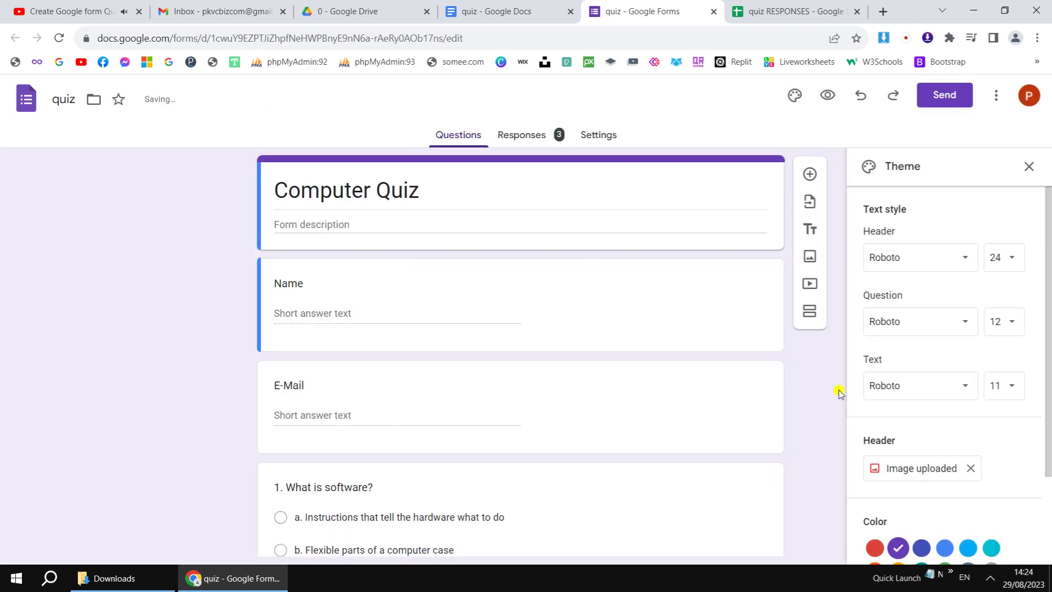
left_click(1028, 168)
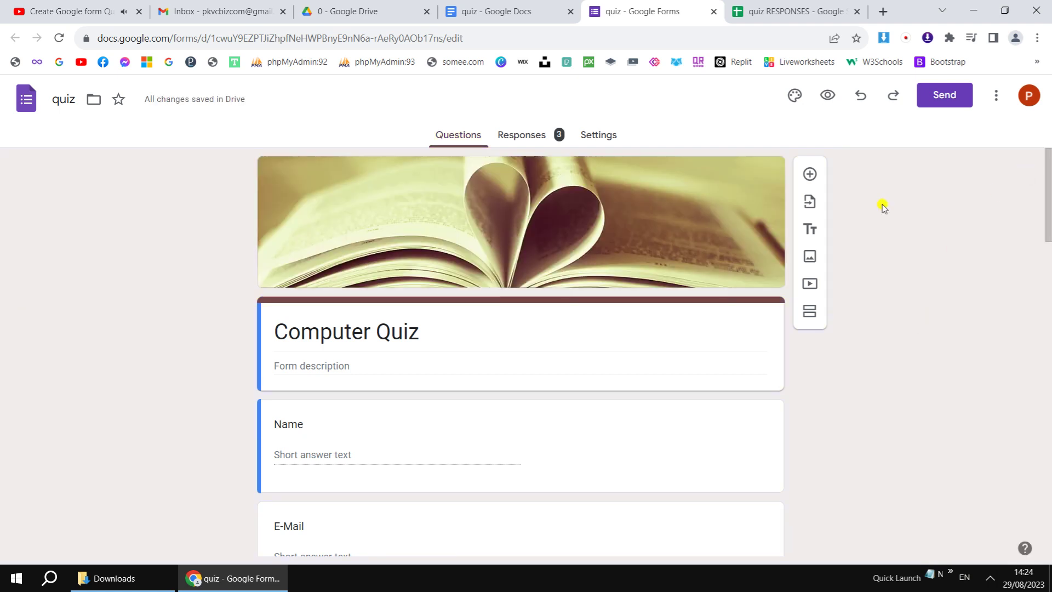
left_click(794, 12)
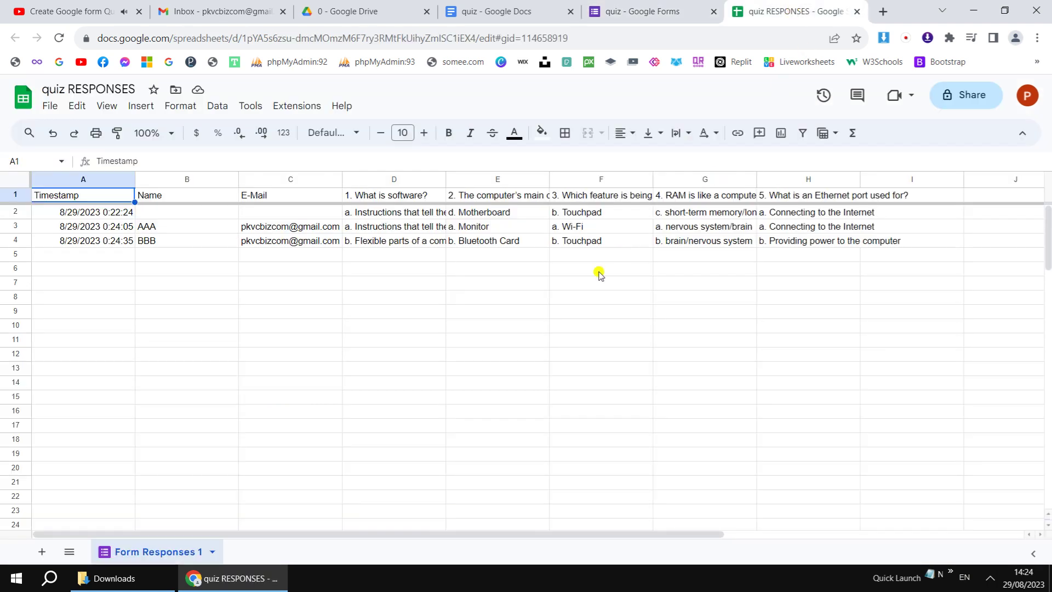
Step: Enter Answer in Name cell B2 and E-Mail cell C2, then move to A5
left_click(190, 213)
type("Answer")
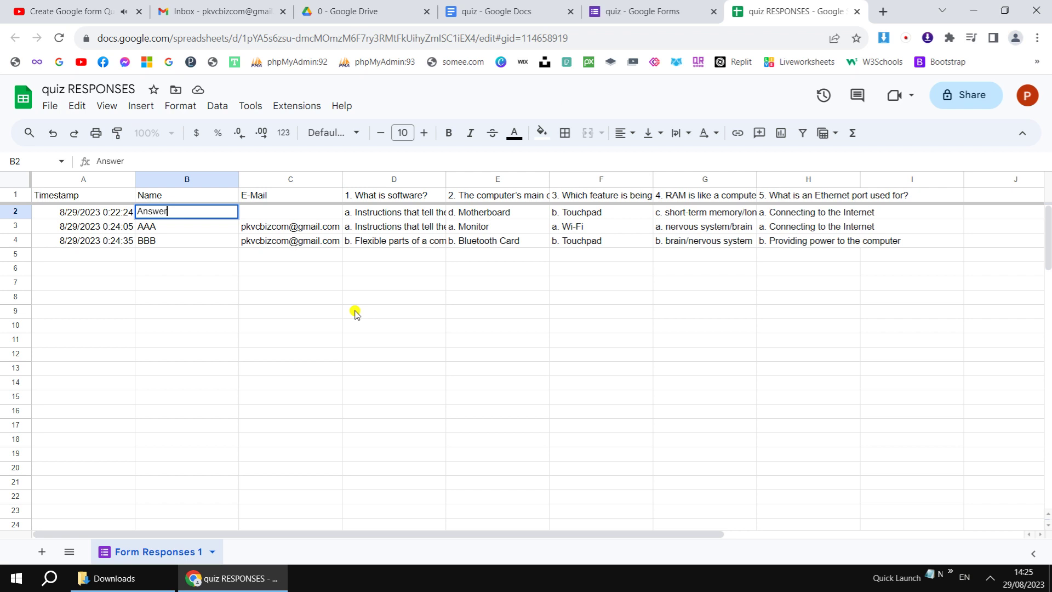
key("Tab")
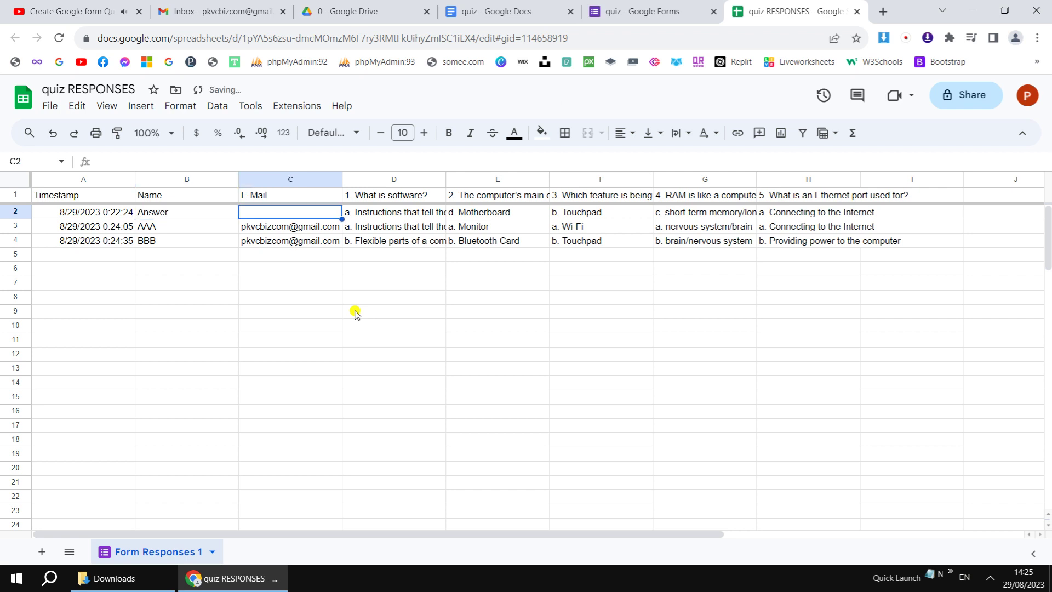
type("An")
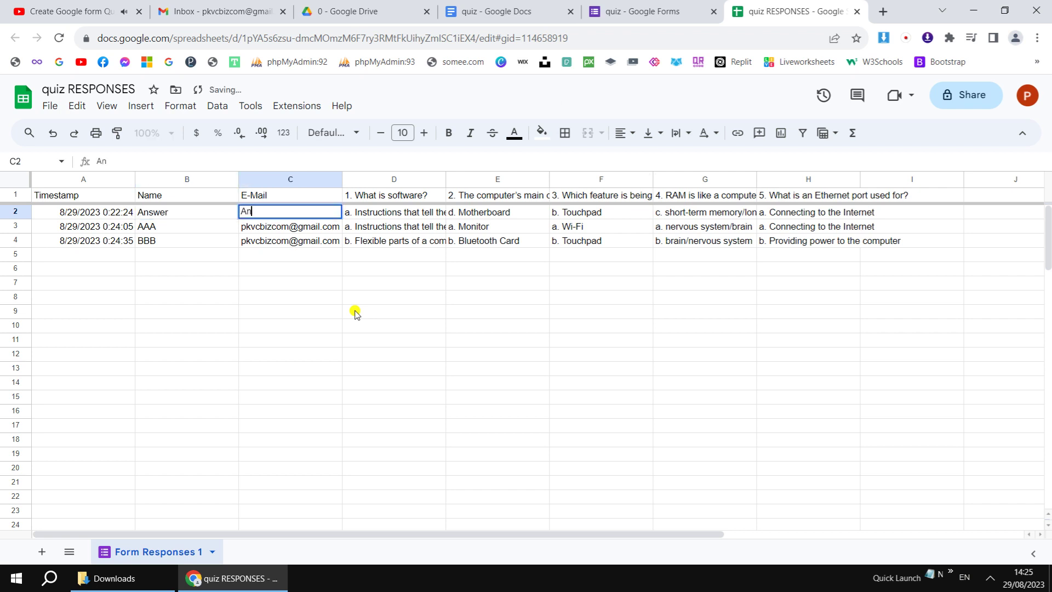
type("s")
key("Return")
key("Down")
key("Down")
key("Left")
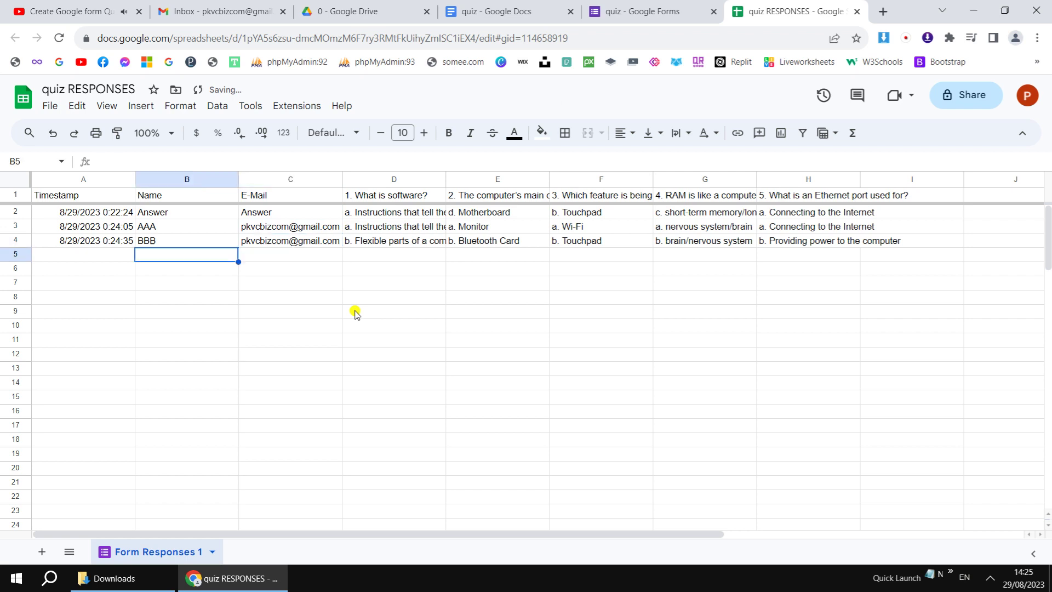
key("Left")
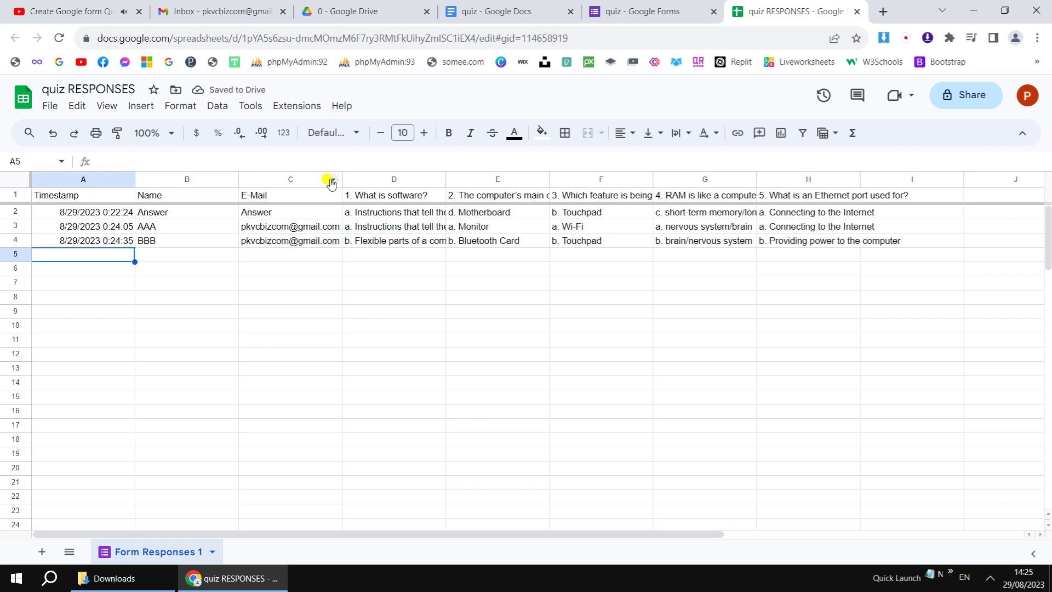
Step: Search the add-on Marketplace for Flubaroo and open its listing
left_click(299, 105)
mouse_move(344, 131)
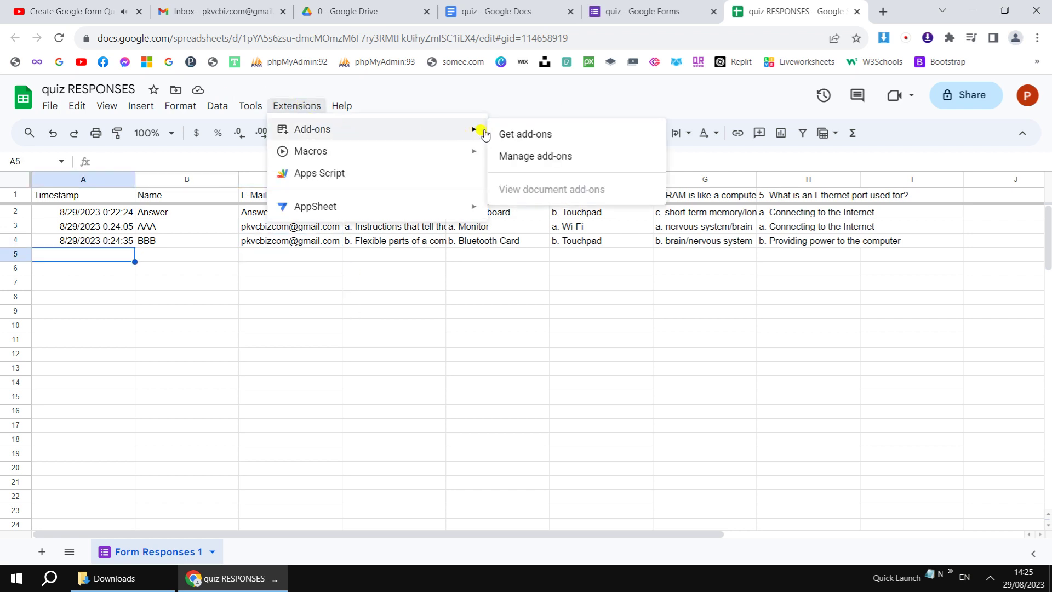
left_click(569, 135)
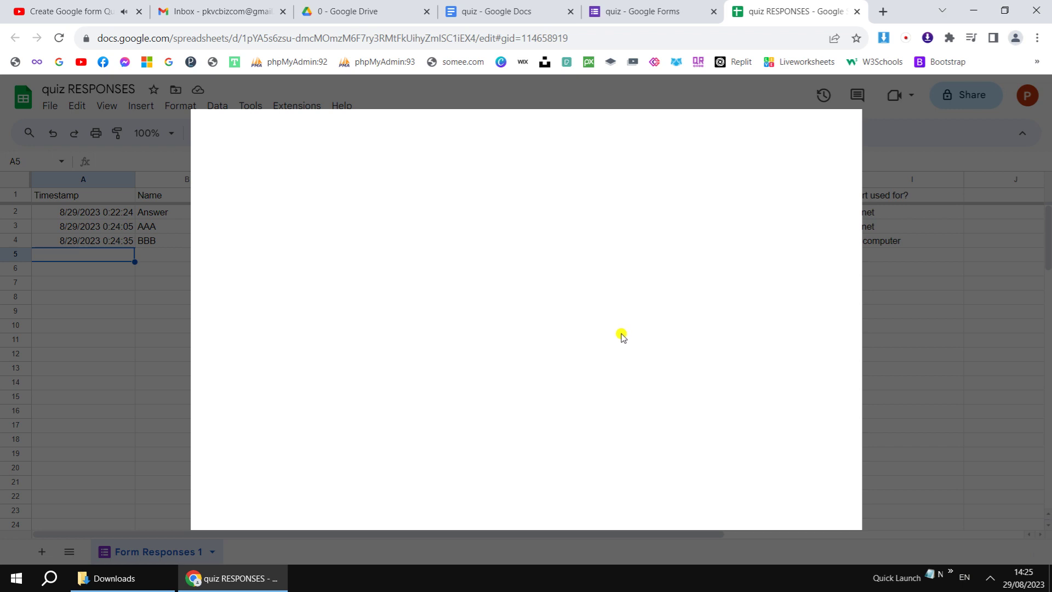
left_click(596, 134)
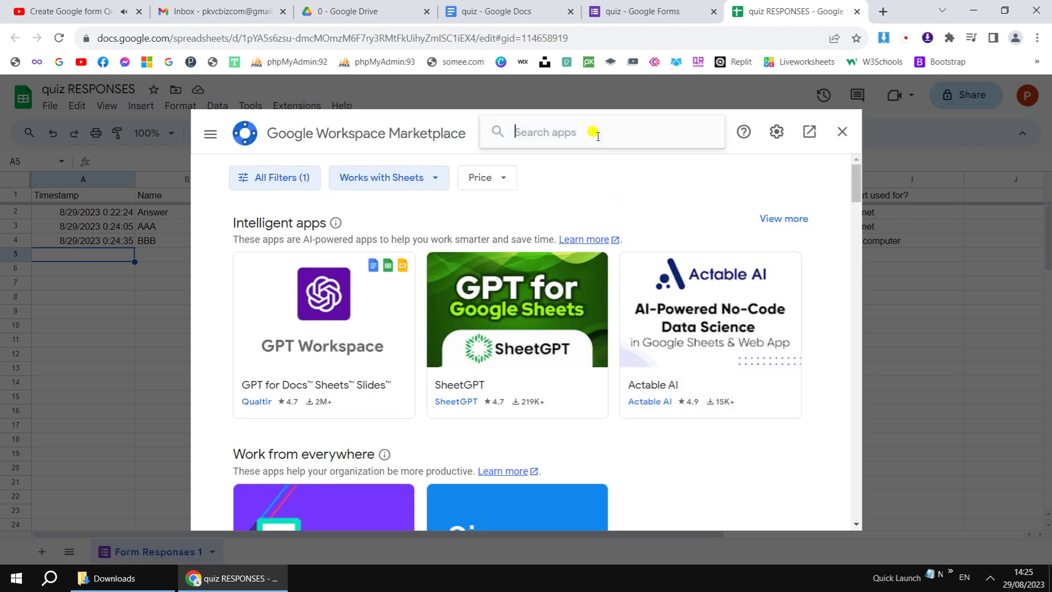
type("fl")
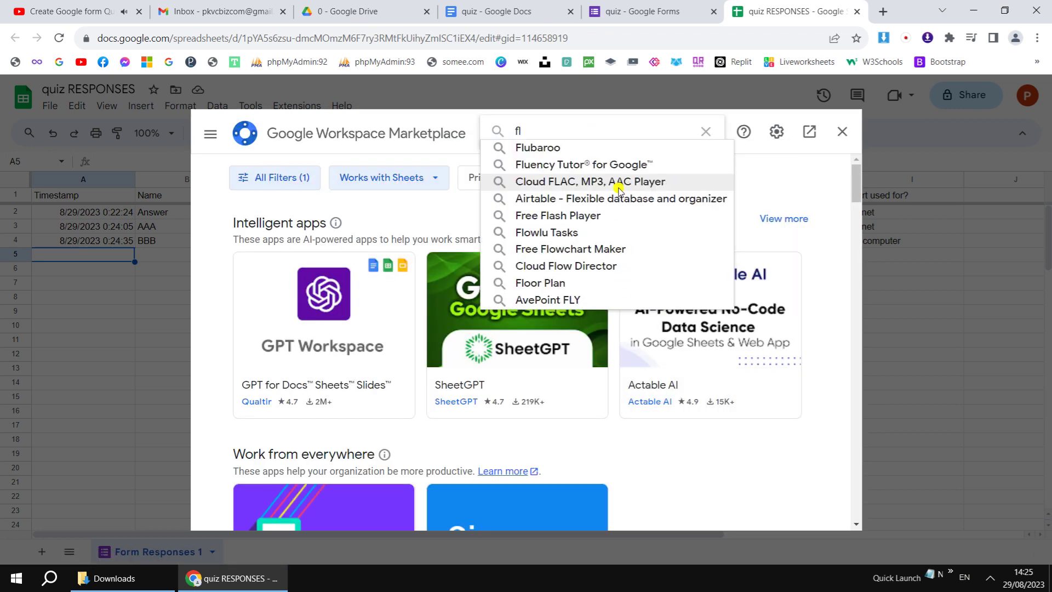
type("u")
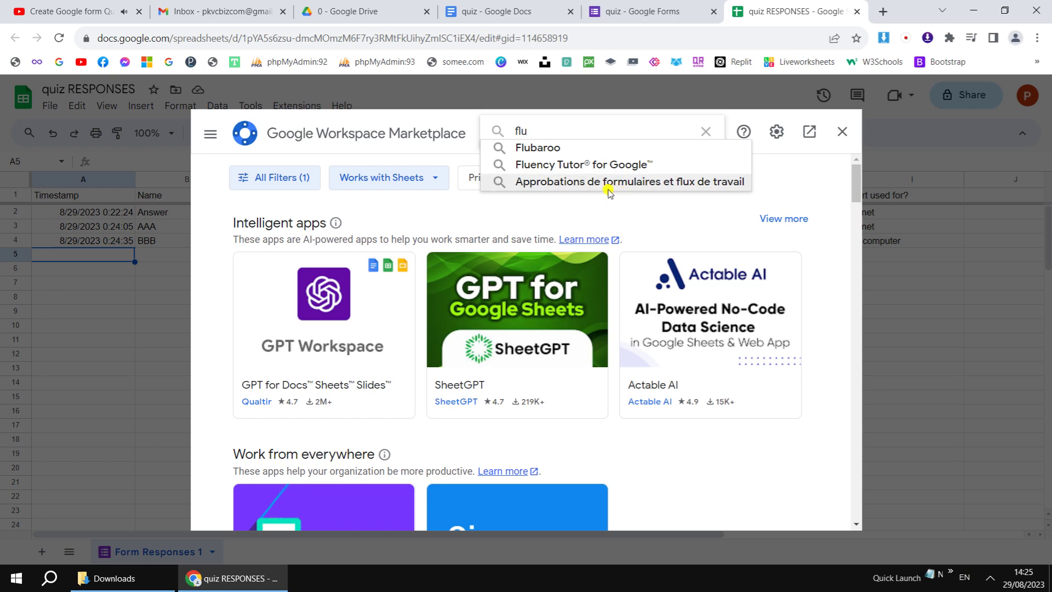
left_click(602, 149)
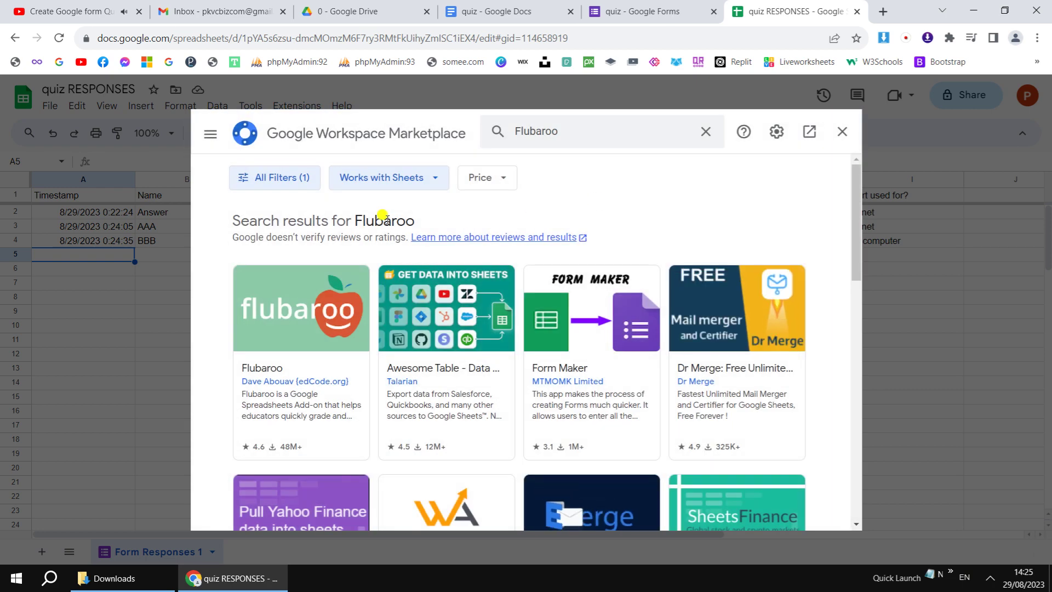
left_click(320, 329)
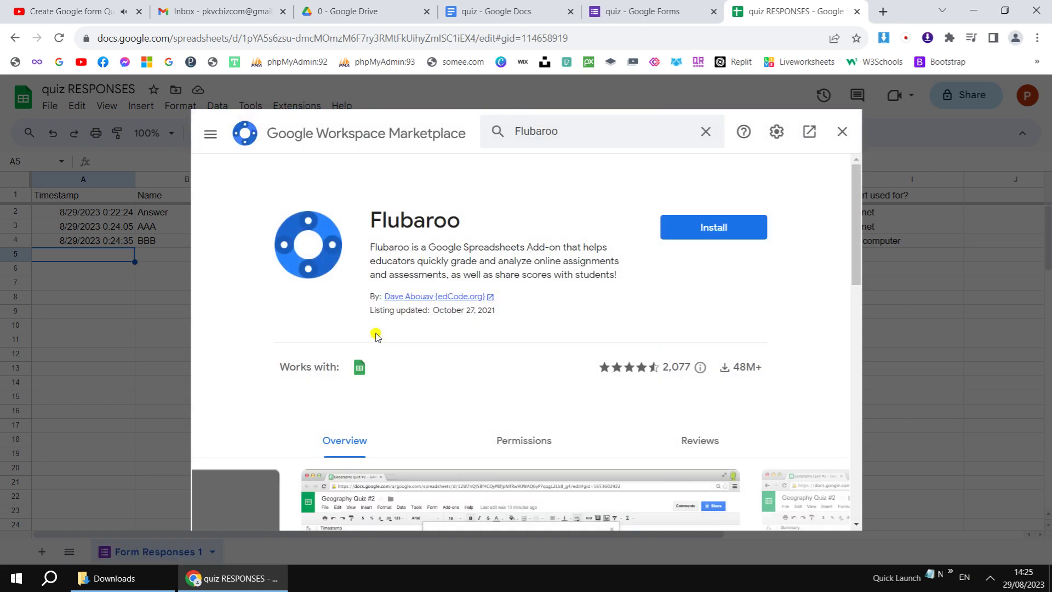
Step: Install Flubaroo, authorizing the Google account, then close the Marketplace
left_click(746, 229)
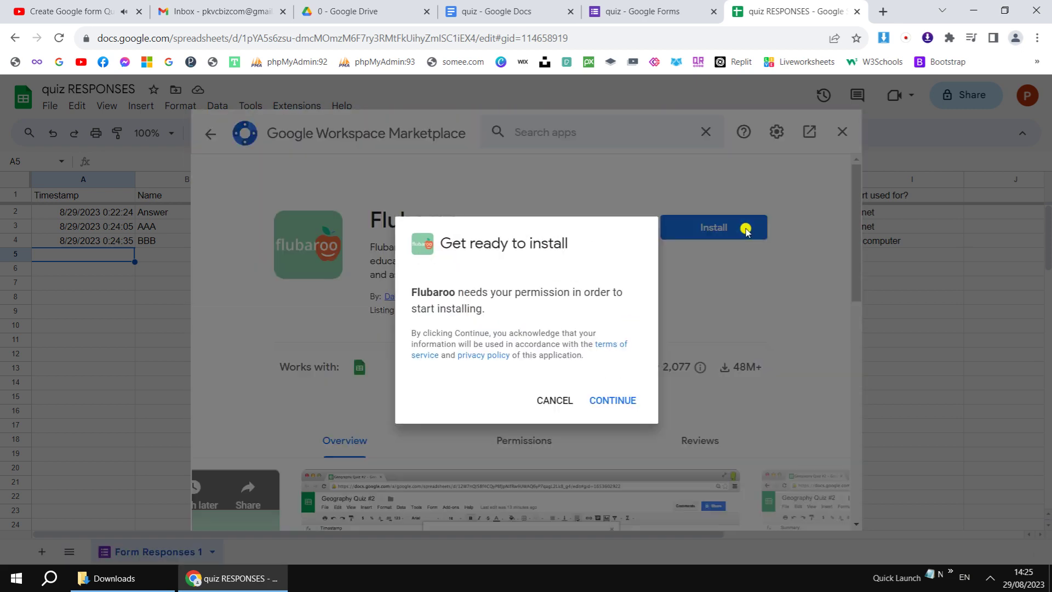
left_click(614, 402)
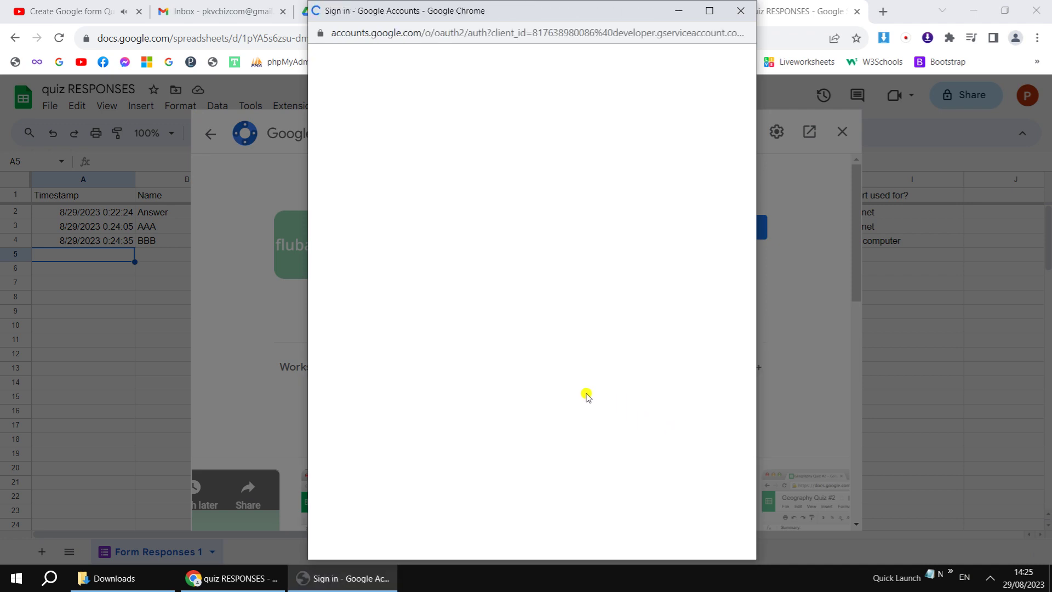
left_click(563, 282)
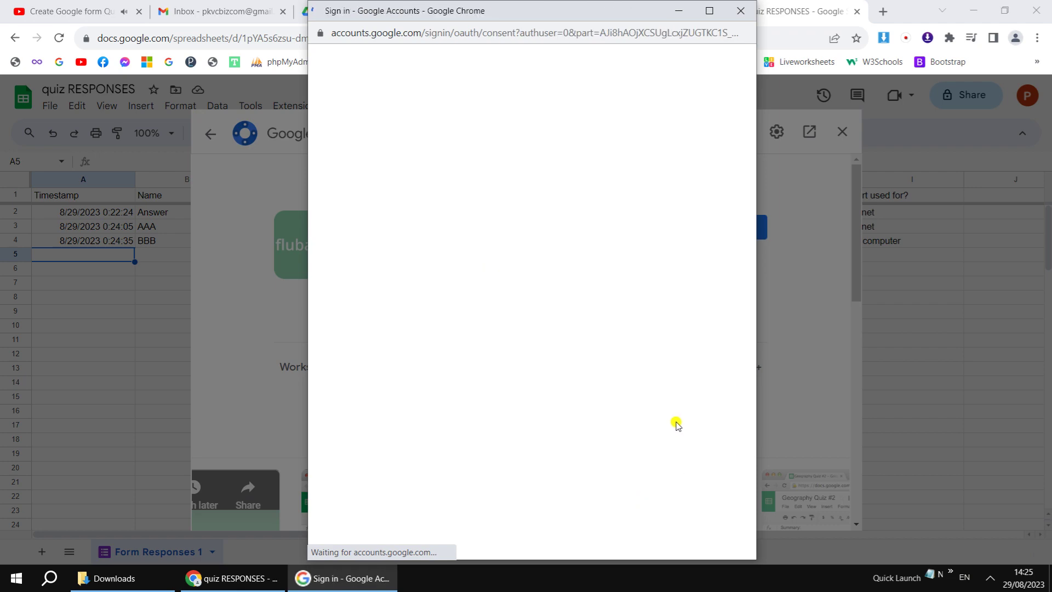
scroll(706, 428, "down", 6)
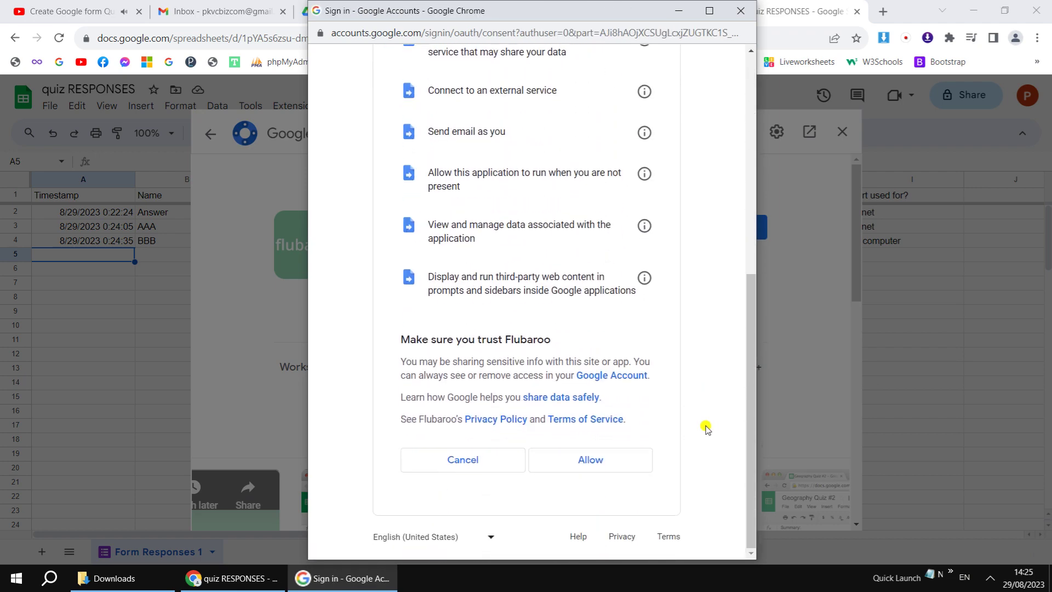
left_click(615, 460)
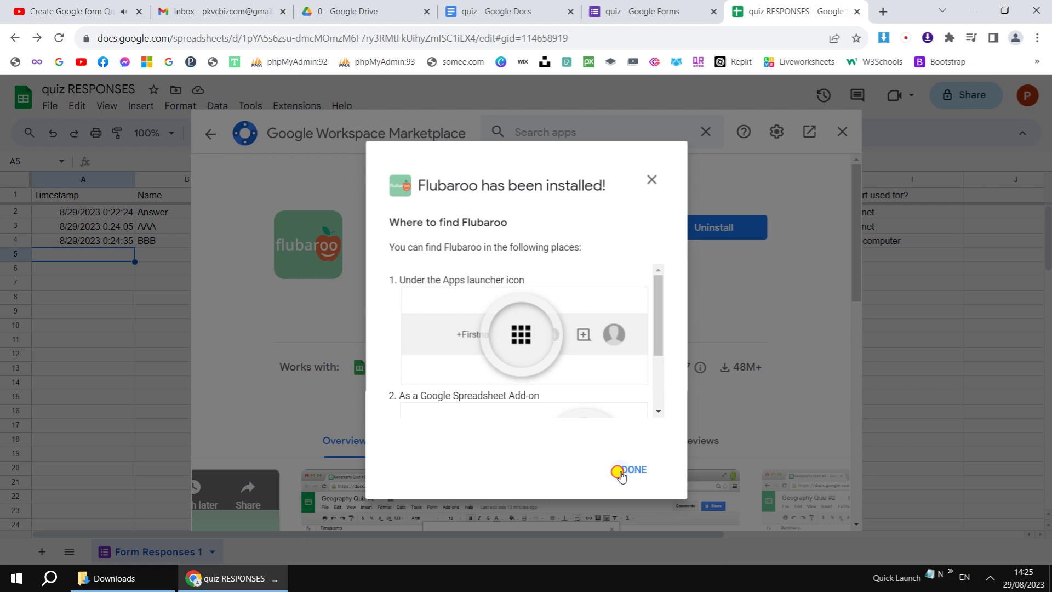
left_click(619, 469)
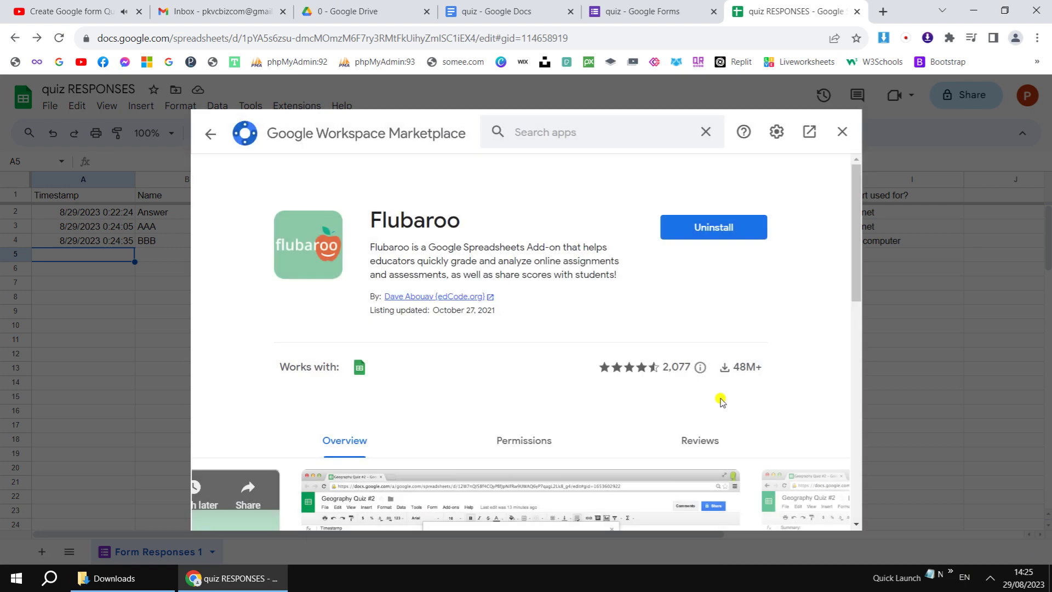
left_click(841, 131)
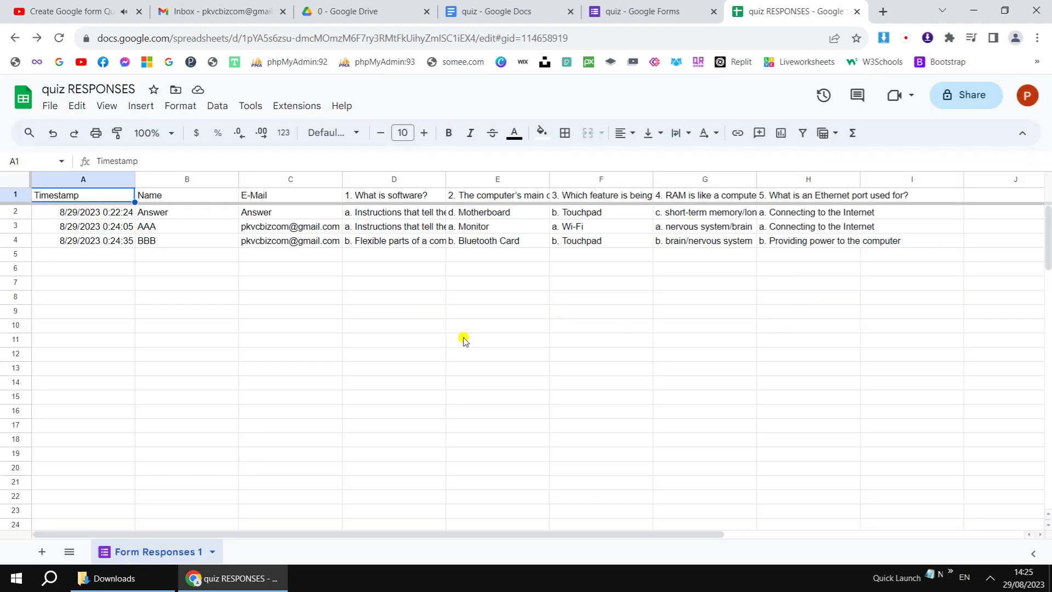
Step: Run Flubaroo Grade Assignment, keeping Name and E-Mail as Identifies Student, and continue
left_click(300, 108)
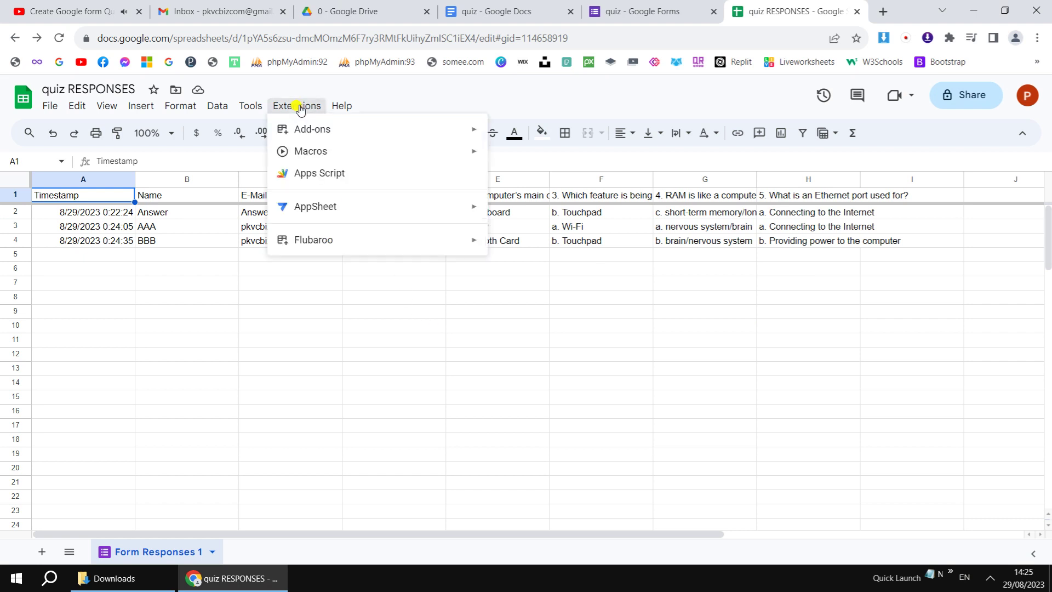
mouse_move(404, 239)
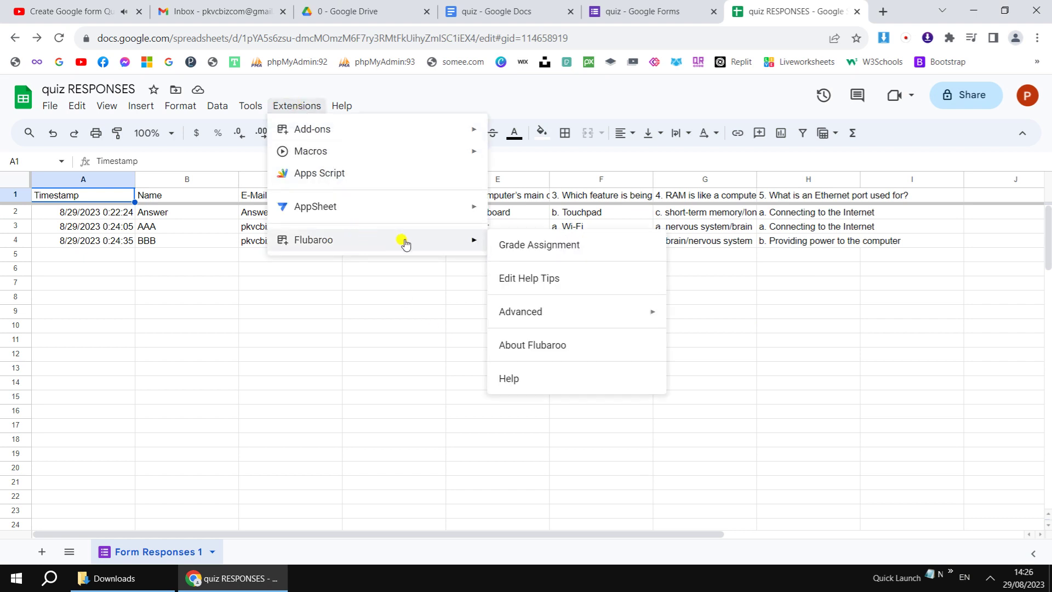
left_click(603, 247)
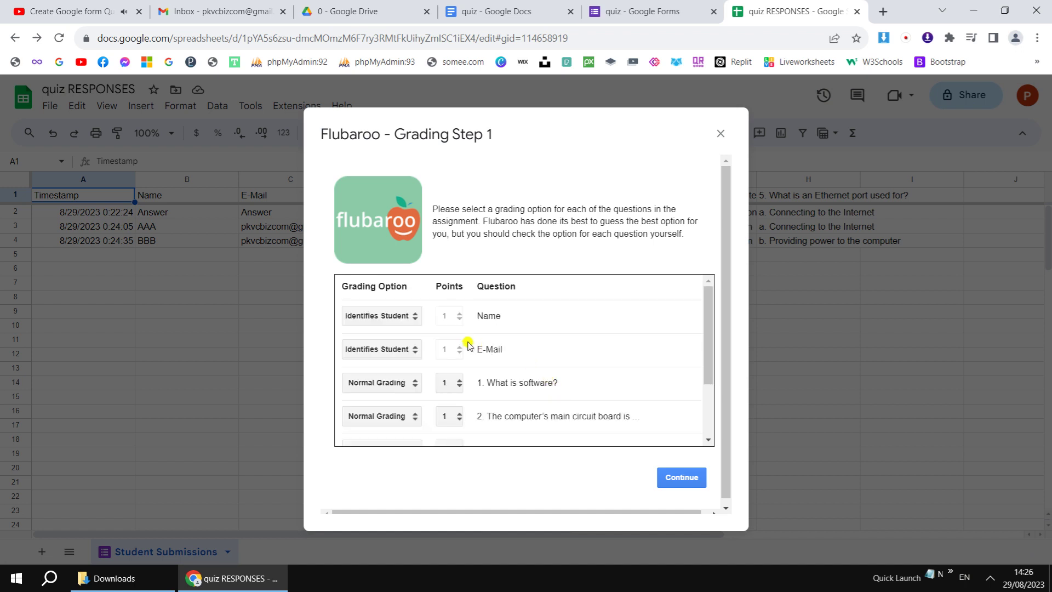
left_click(415, 320)
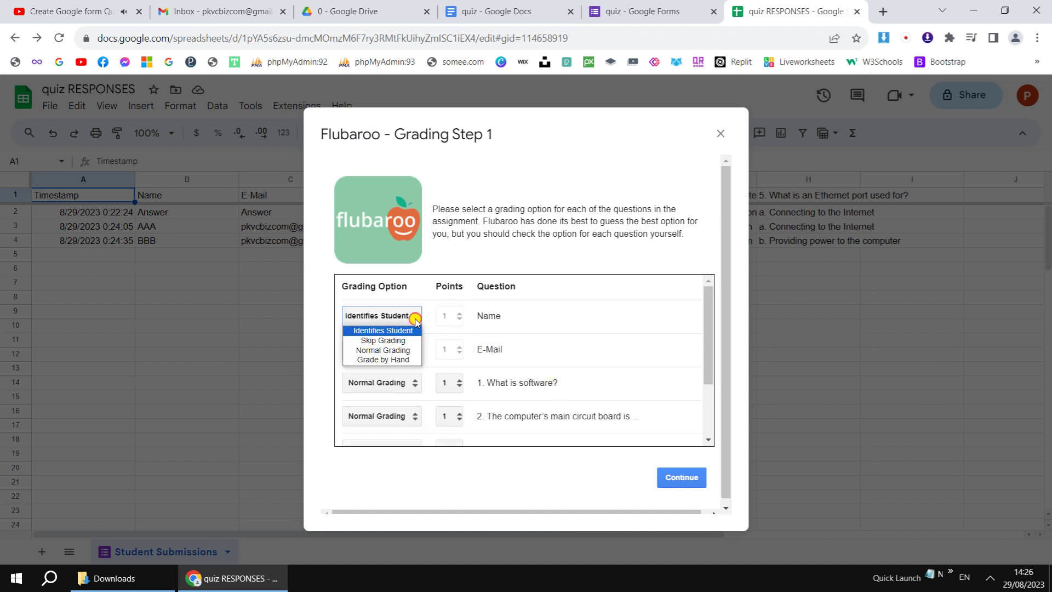
left_click(415, 320)
left_click(415, 353)
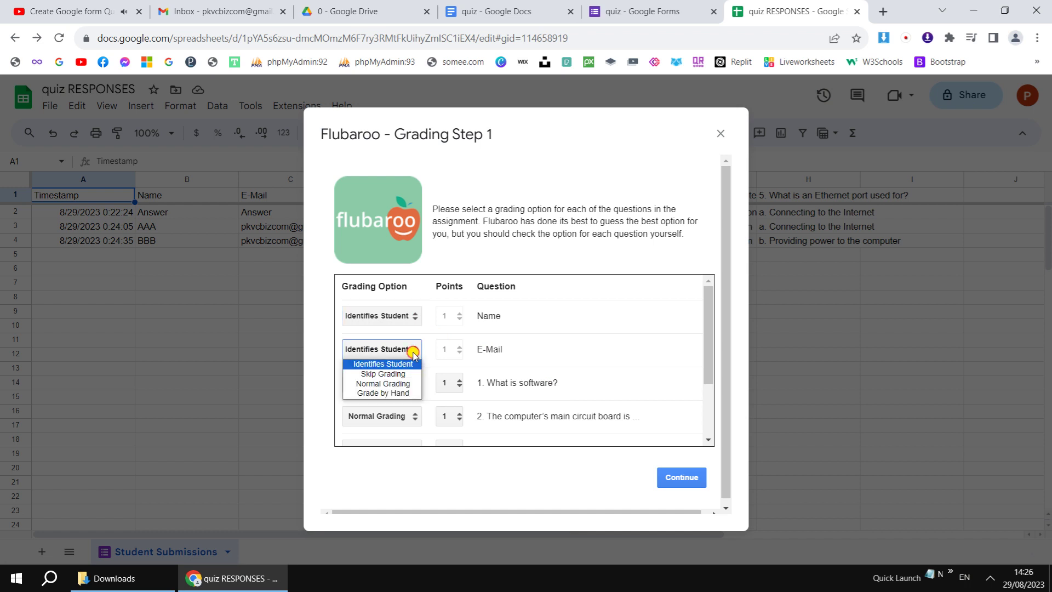
left_click(414, 364)
scroll(605, 354, "down", 3)
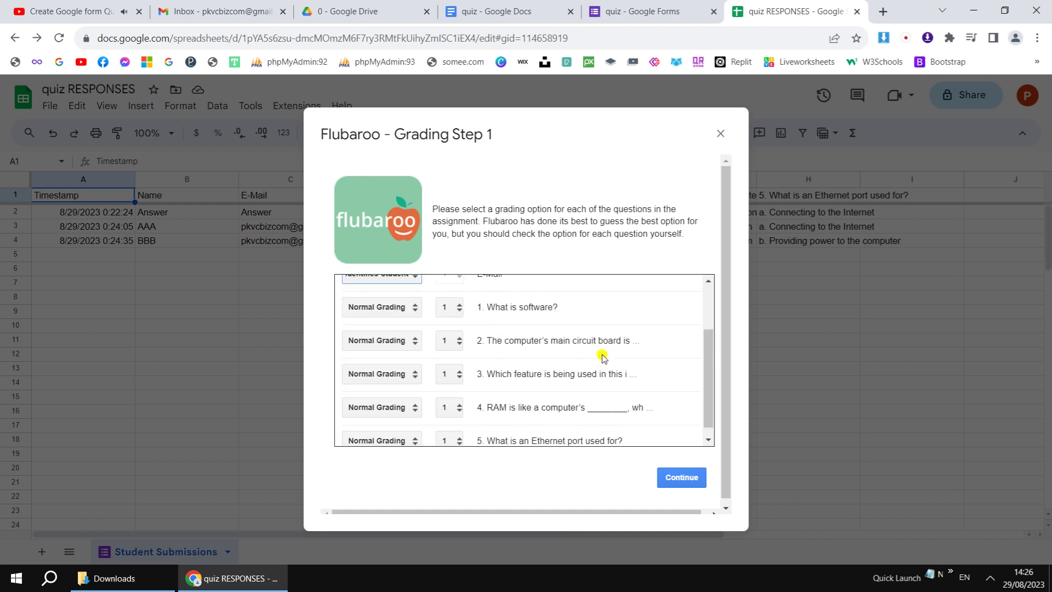
left_click(679, 477)
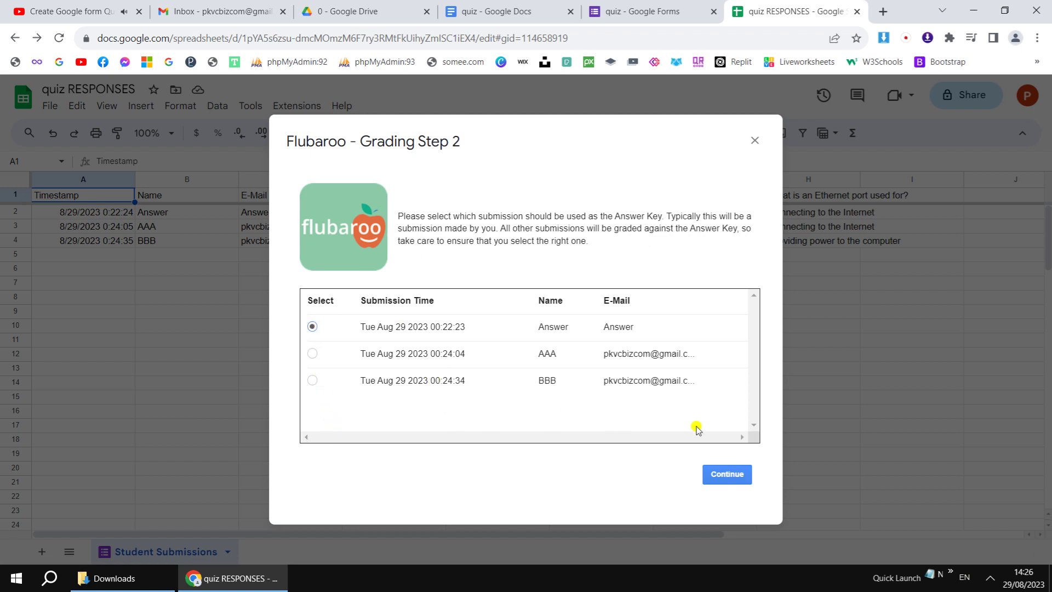
Step: Grade with the Answer row as key, check totals in D9 and D10, and return to Student Submissions
left_click(722, 473)
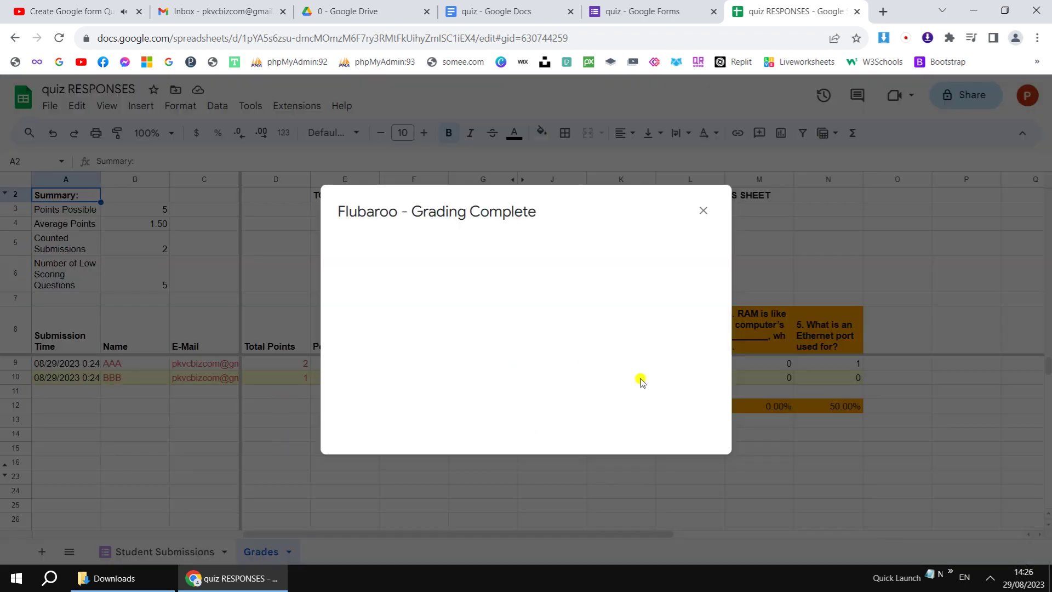
left_click(703, 210)
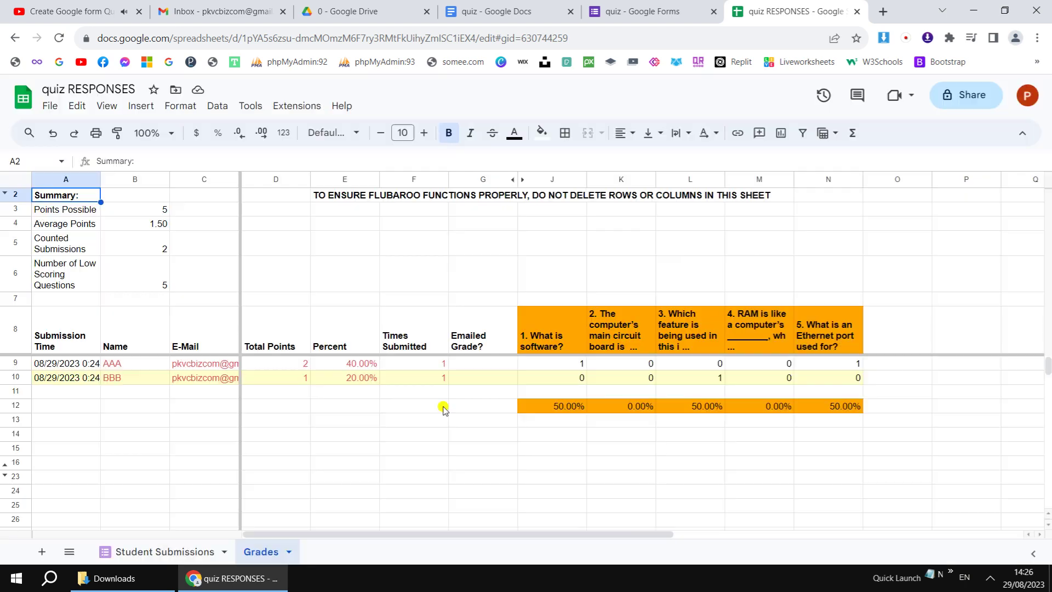
left_click(286, 364)
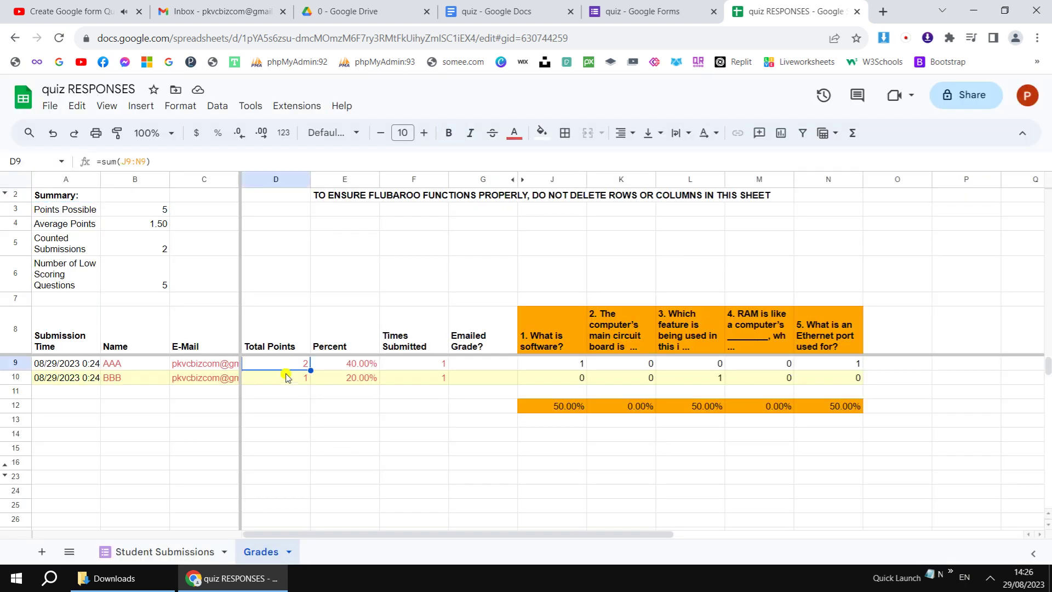
left_click(286, 380)
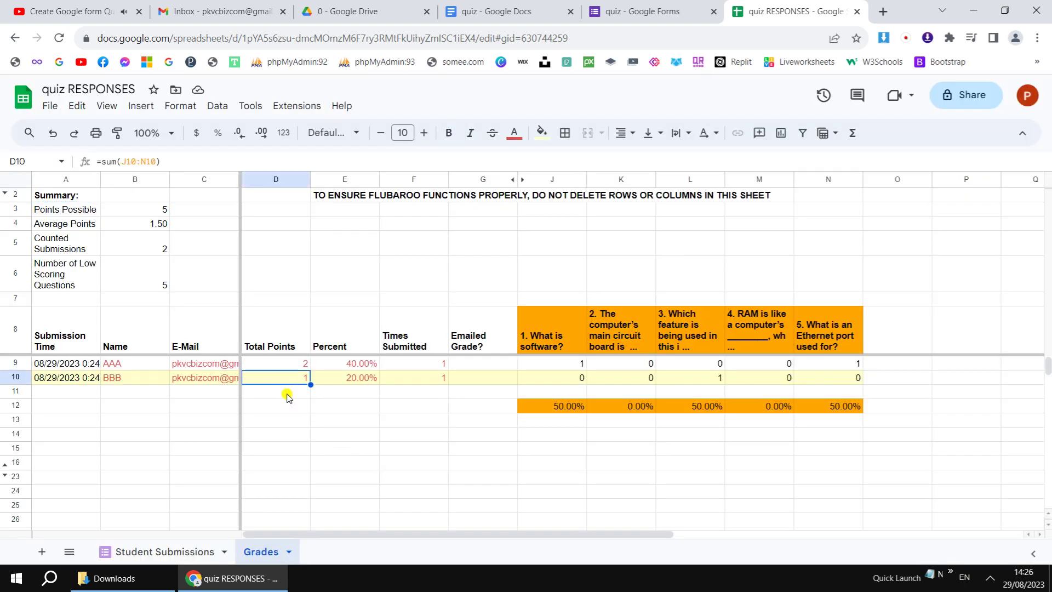
left_click(286, 392)
left_click(175, 554)
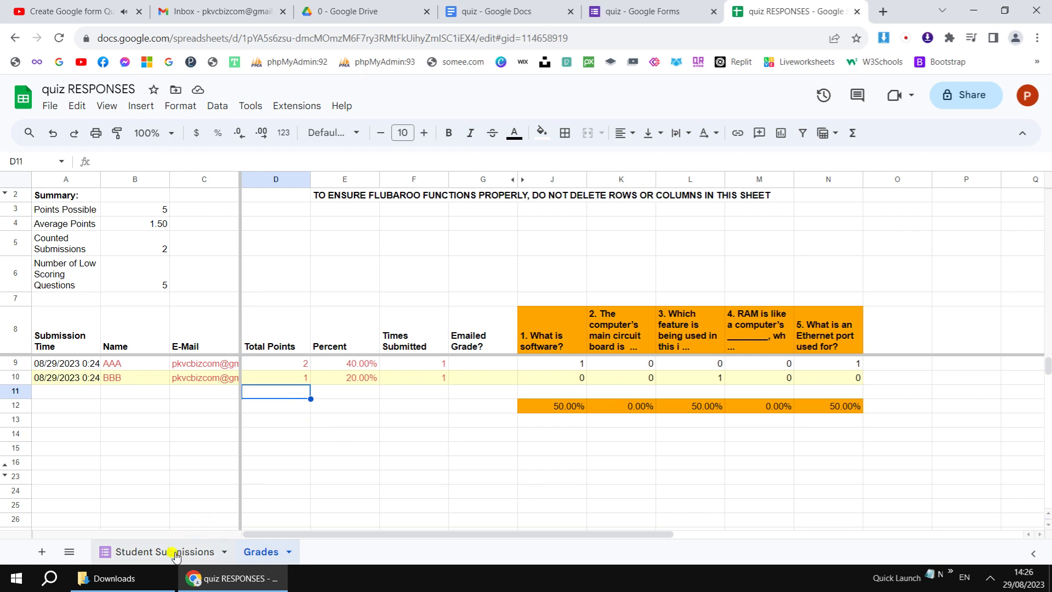
Step: Choose Flubaroo Advanced > Enable Autograde and agree to set up grading first
left_click(113, 254)
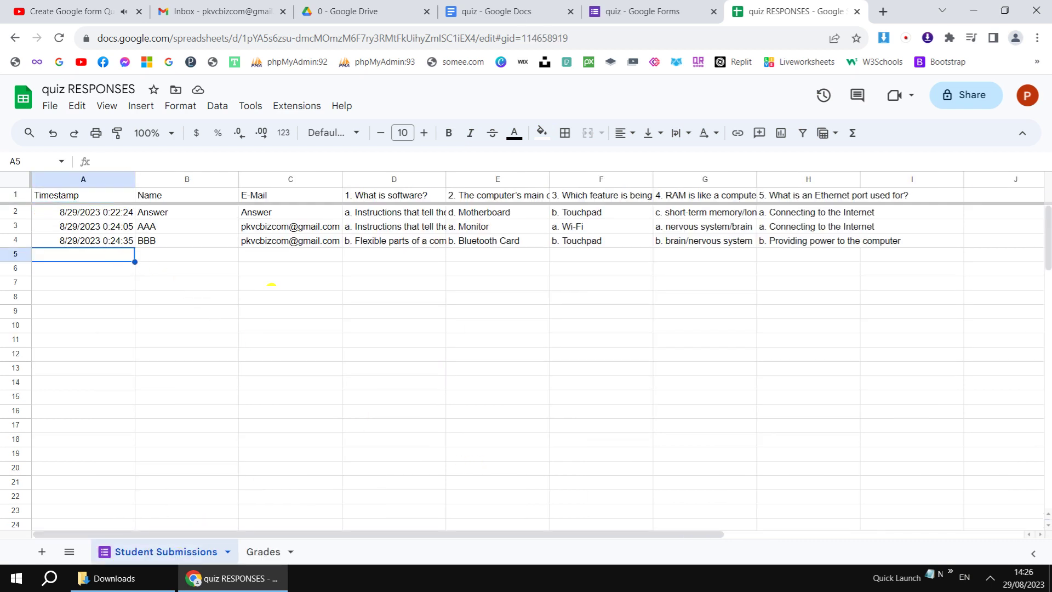
left_click(300, 107)
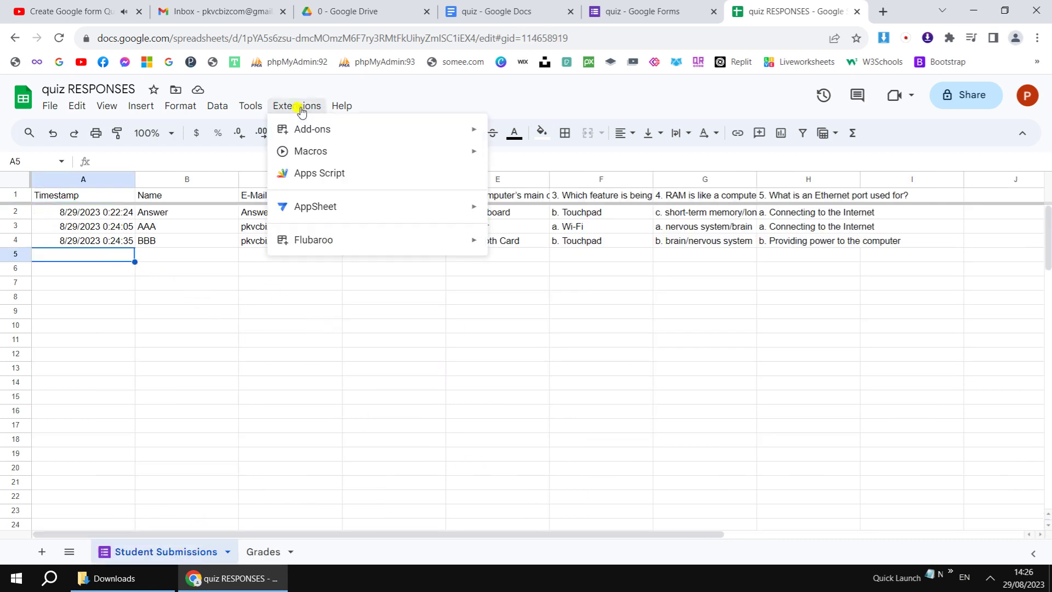
mouse_move(435, 239)
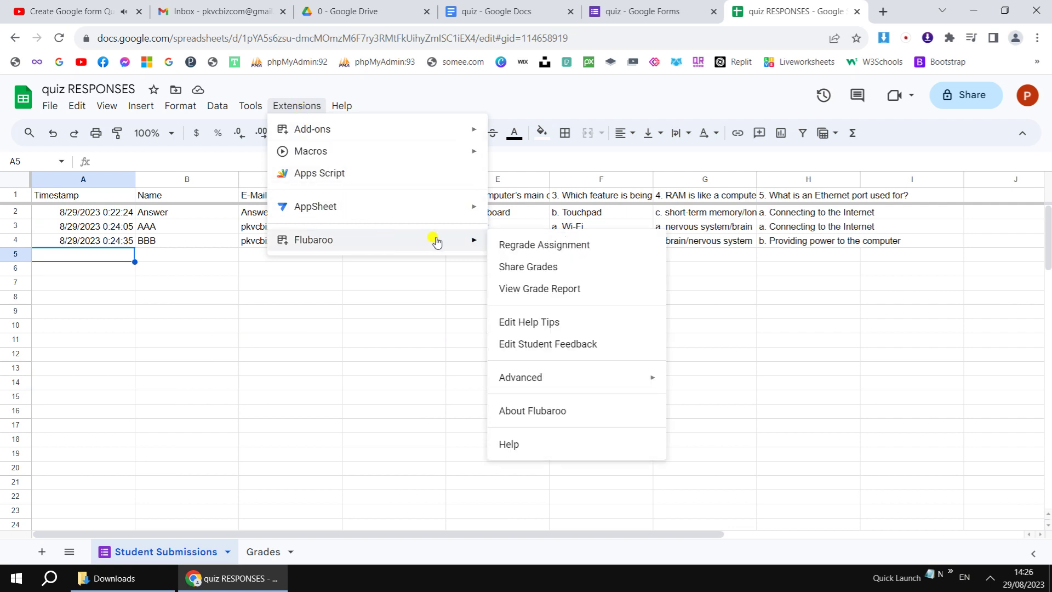
mouse_move(591, 378)
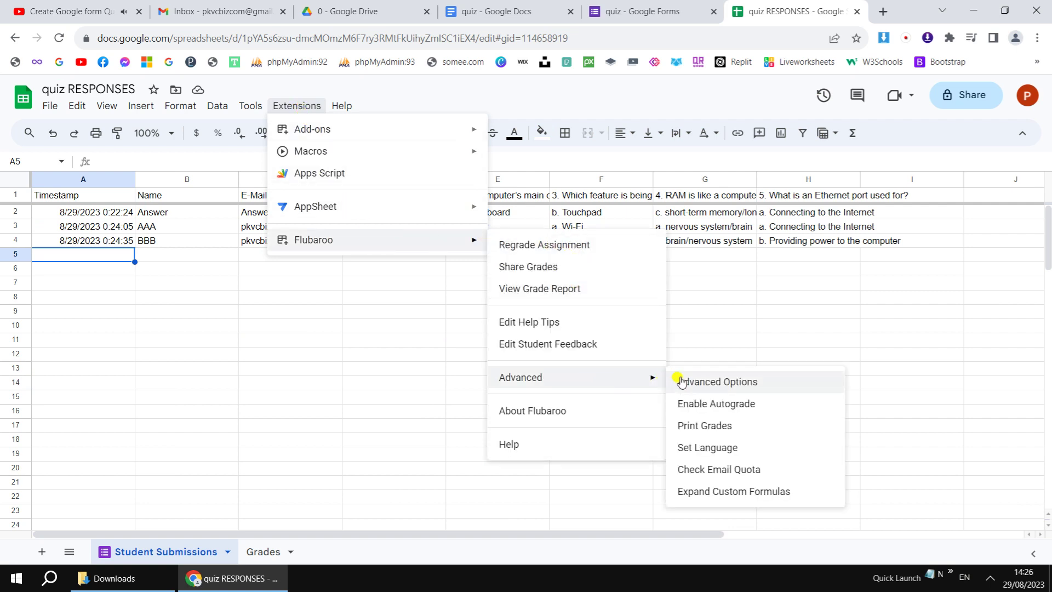
left_click(781, 412)
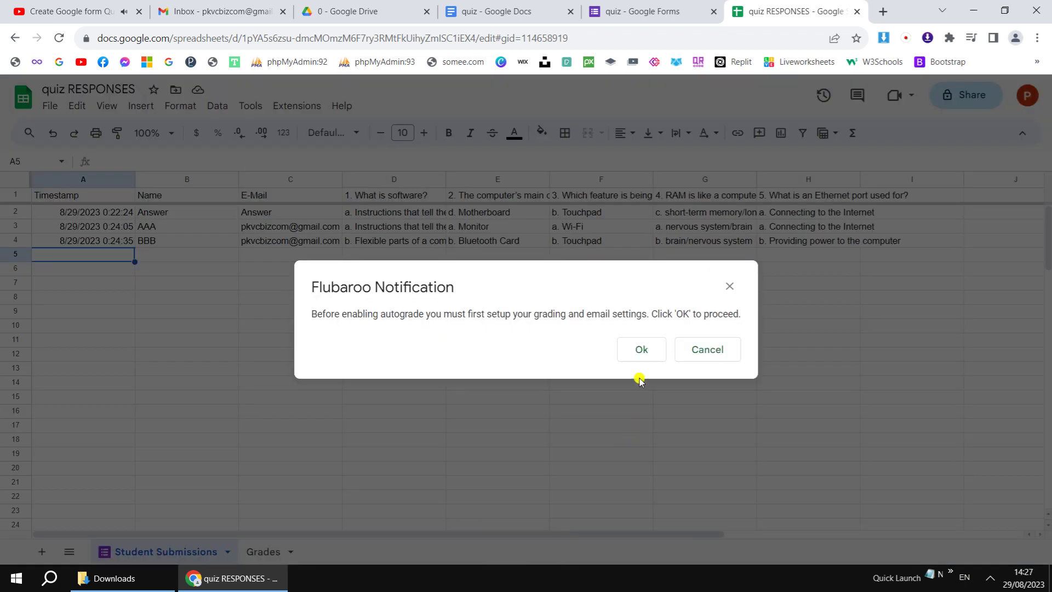
left_click(640, 349)
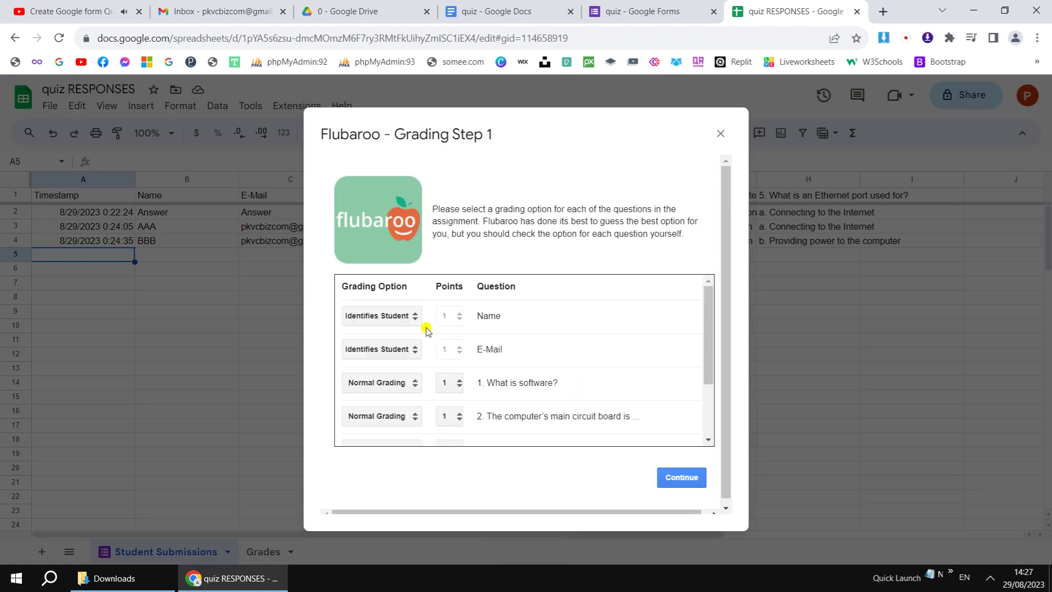
Step: Keep Name and E-Mail as student identifiers and question 1 at normal grading, then continue
left_click(415, 316)
left_click(415, 316)
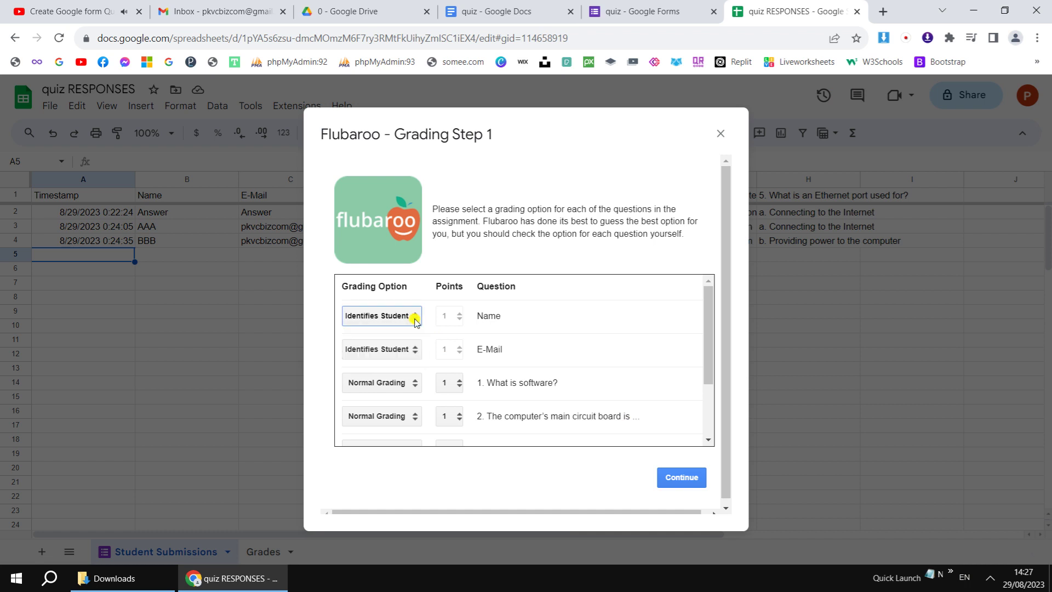
left_click(418, 352)
left_click(416, 353)
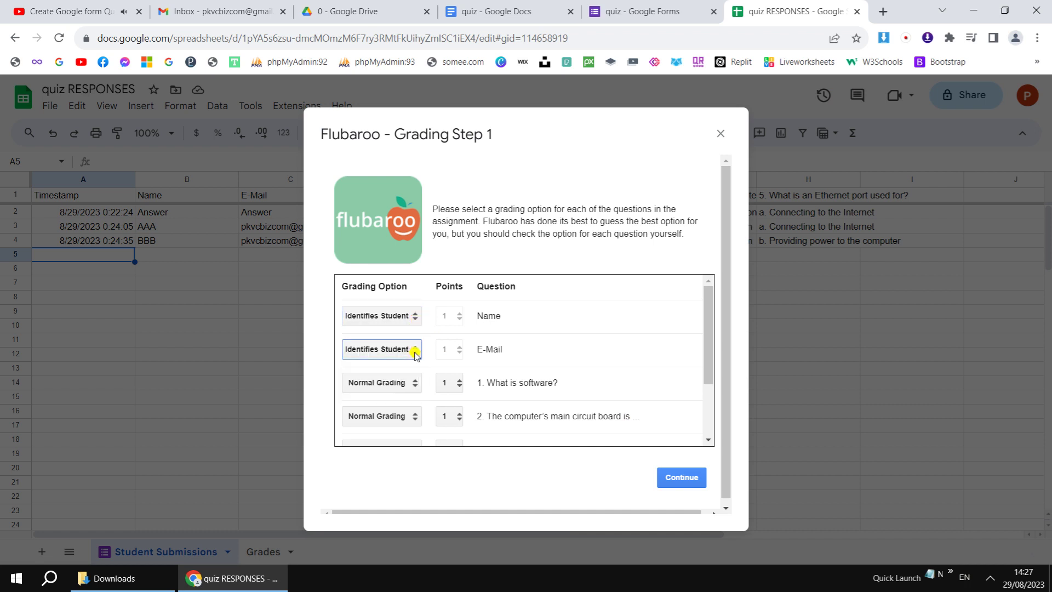
left_click(416, 390)
left_click(417, 389)
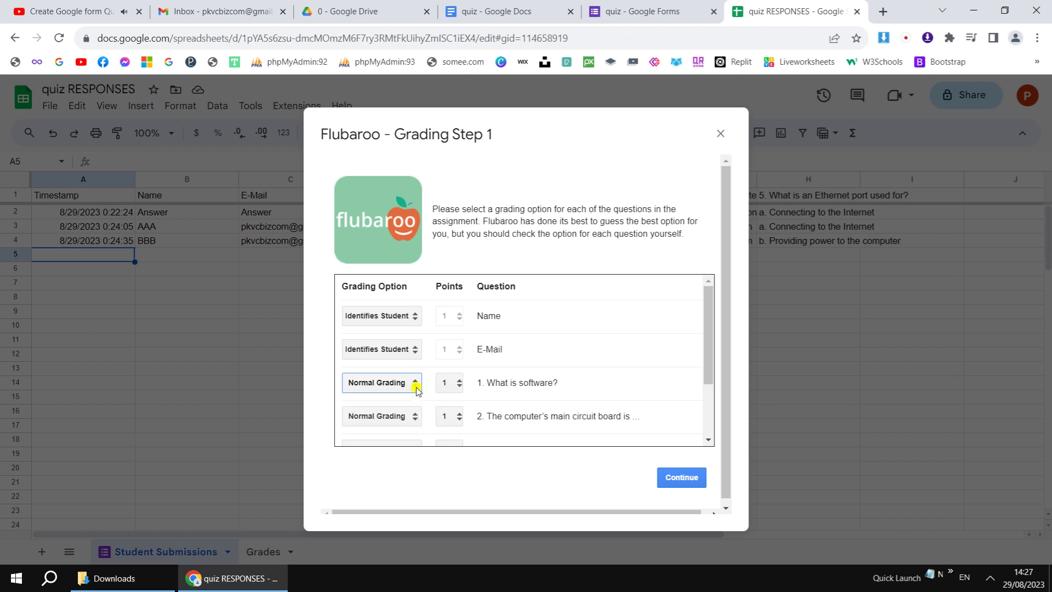
scroll(627, 390, "down", 3)
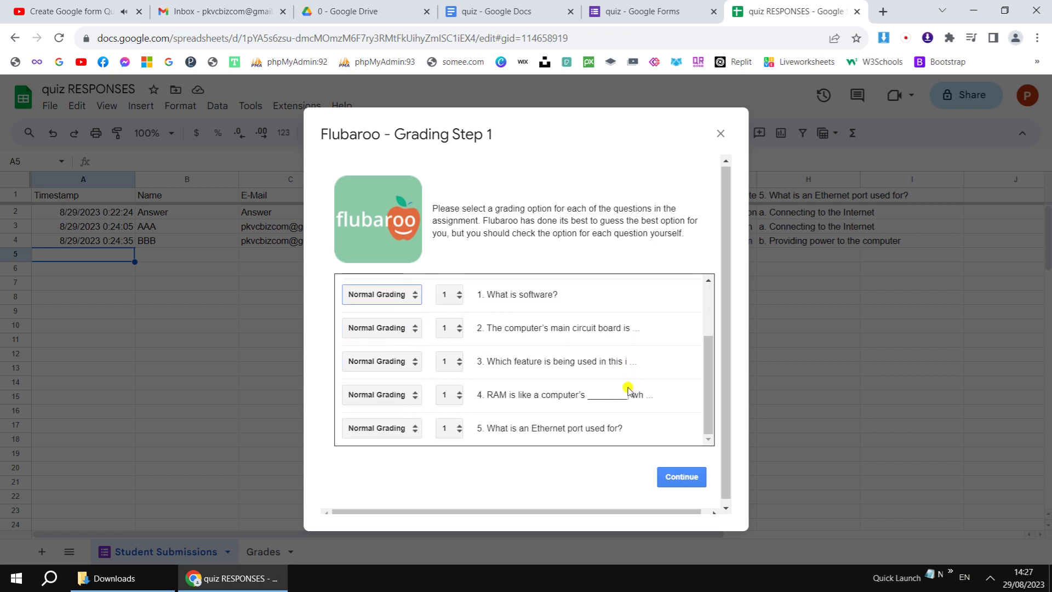
left_click(682, 471)
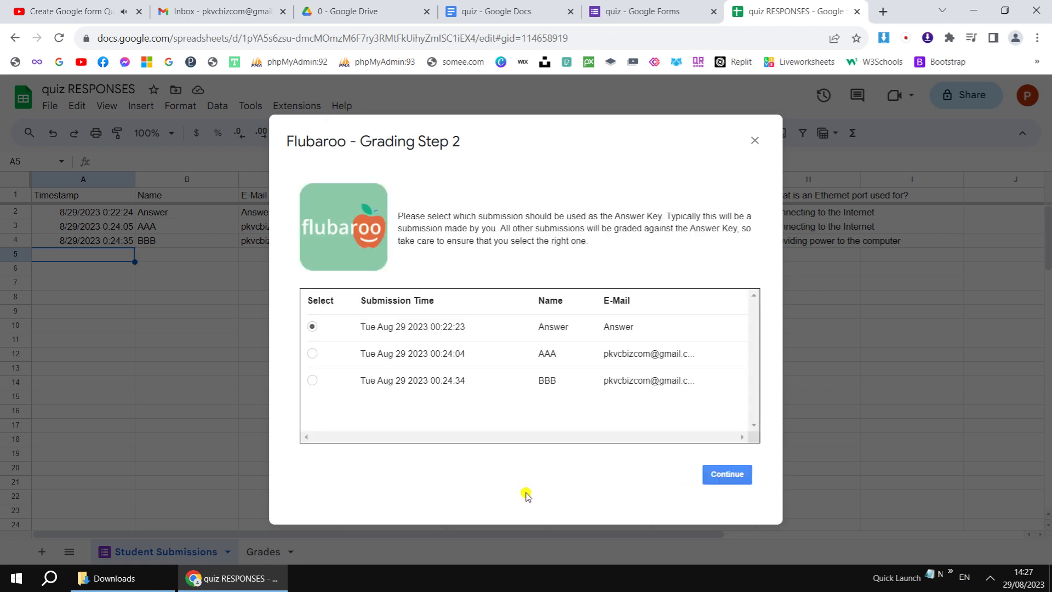
Step: Keep Answer as key, share grades via email to the E-Mail question, including the answer key
left_click(726, 473)
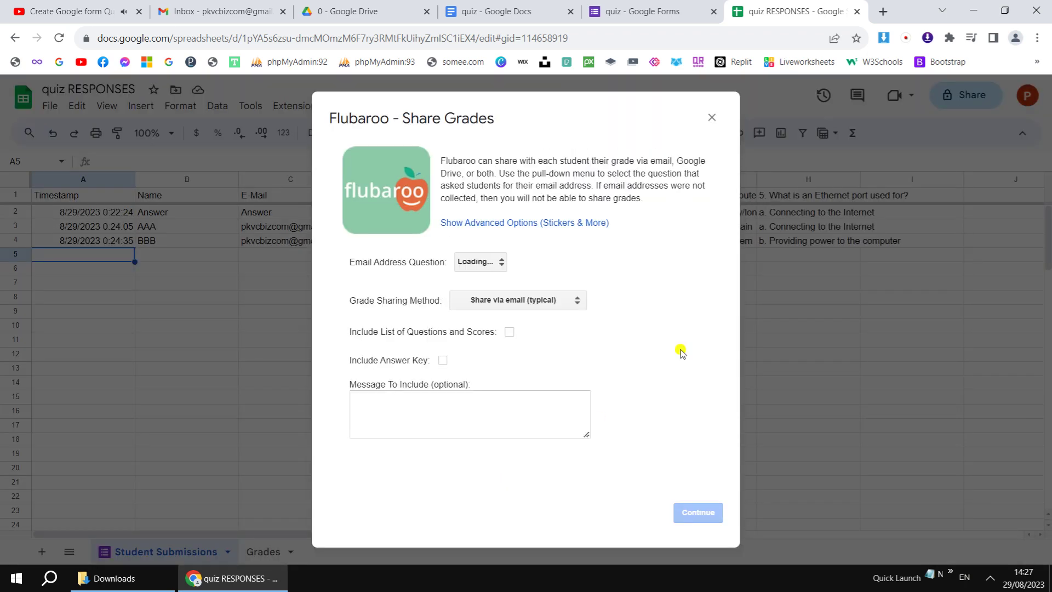
left_click(497, 265)
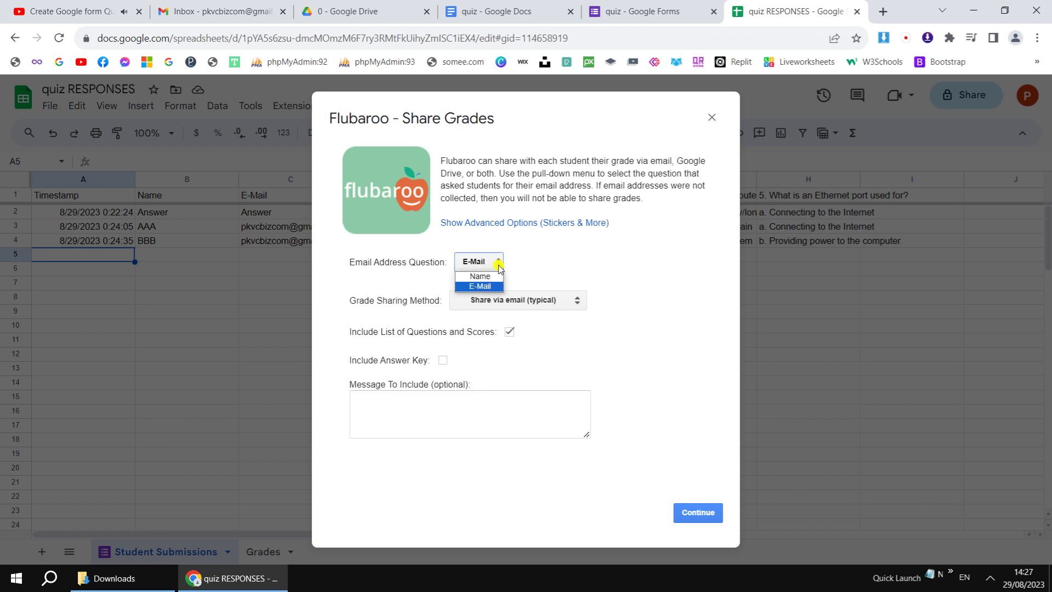
left_click(498, 264)
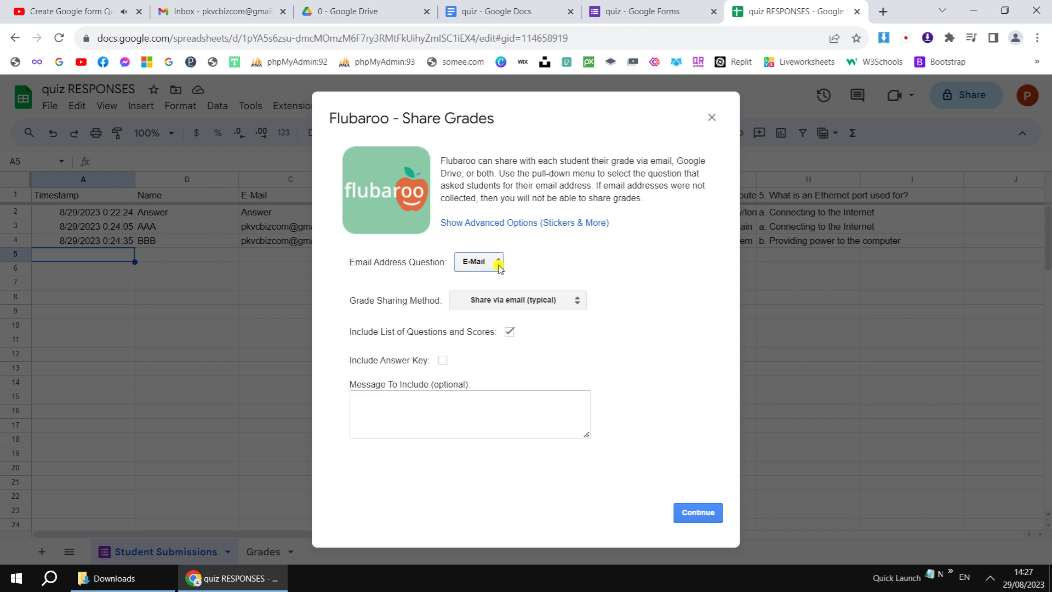
left_click(576, 302)
left_click(578, 303)
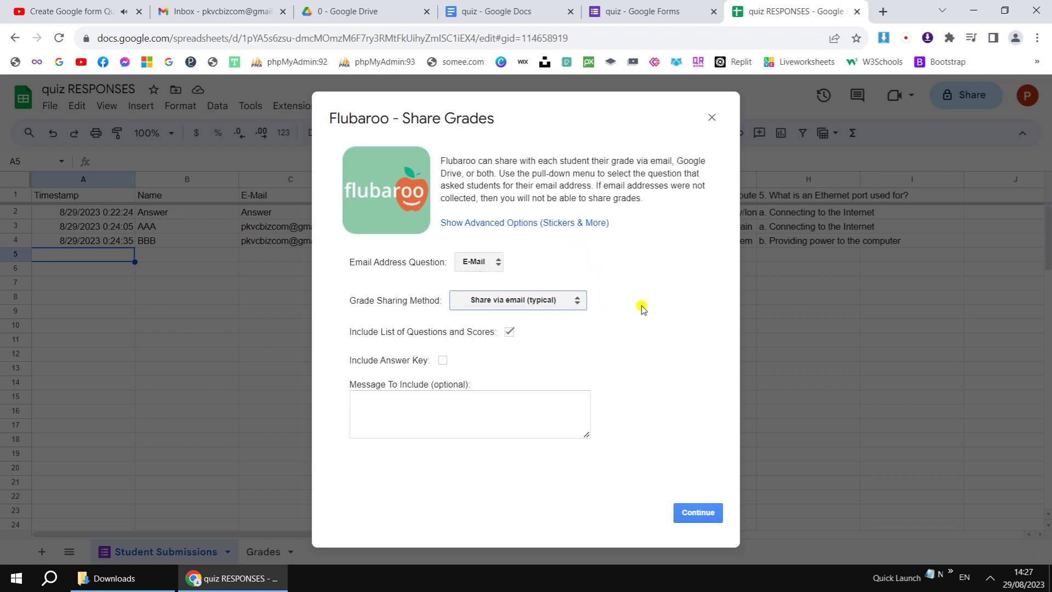
left_click(443, 360)
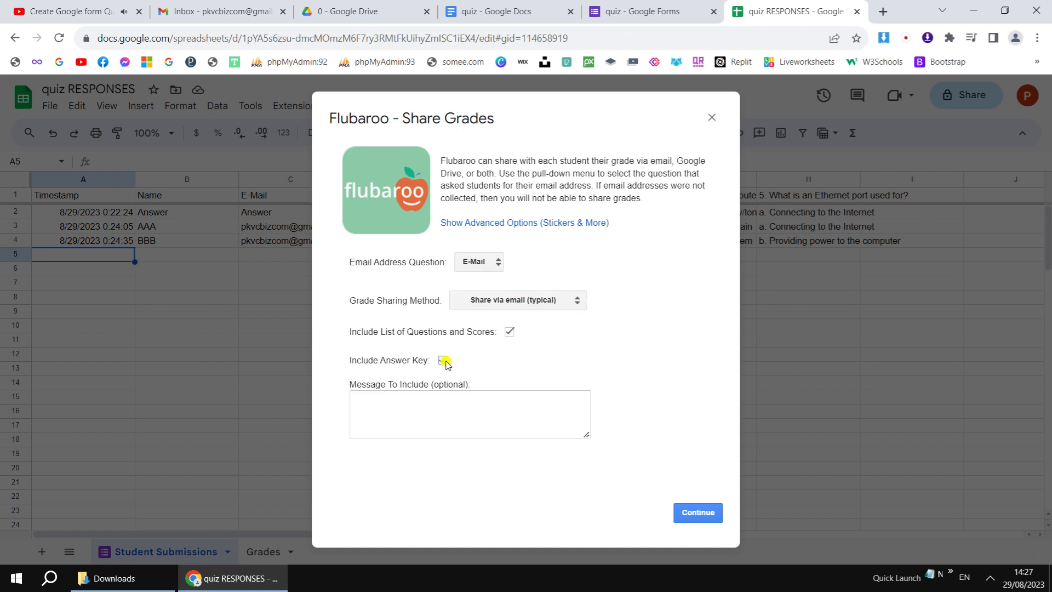
left_click(697, 511)
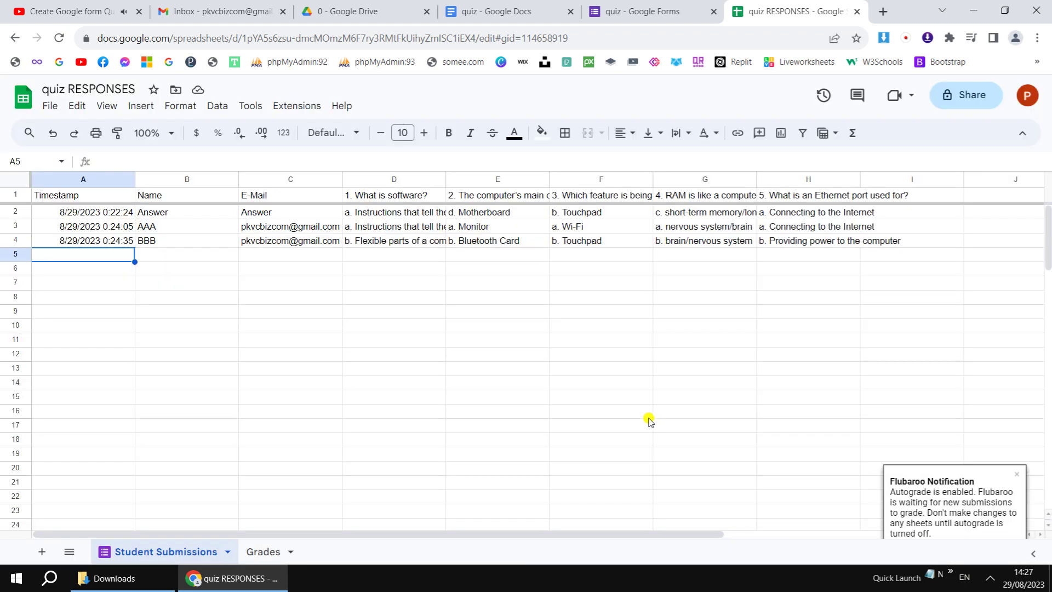
Step: Open the live Computer Quiz form and enter a test student's name
left_click(643, 22)
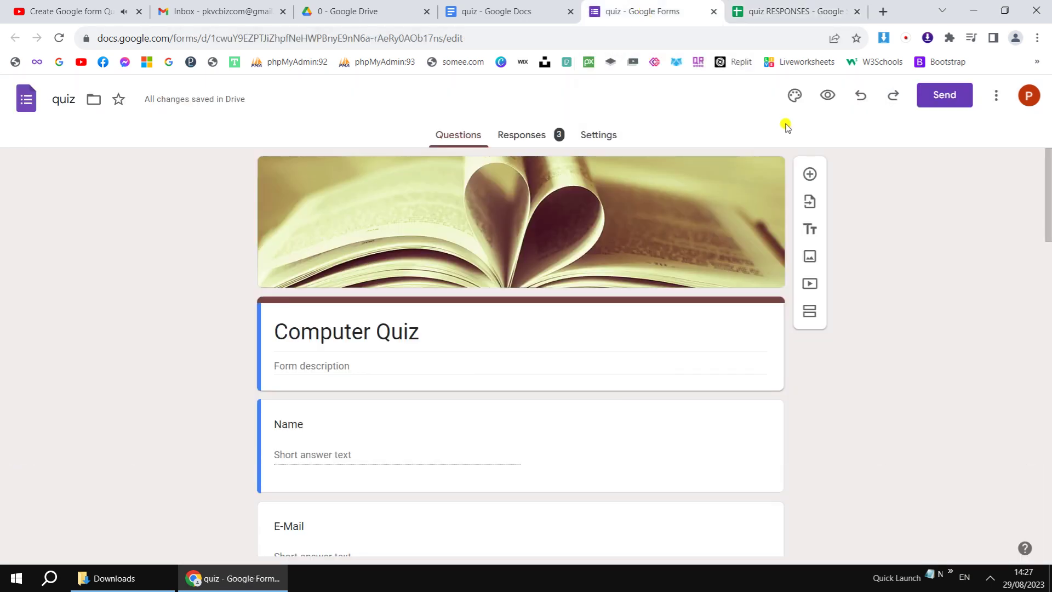
left_click(826, 96)
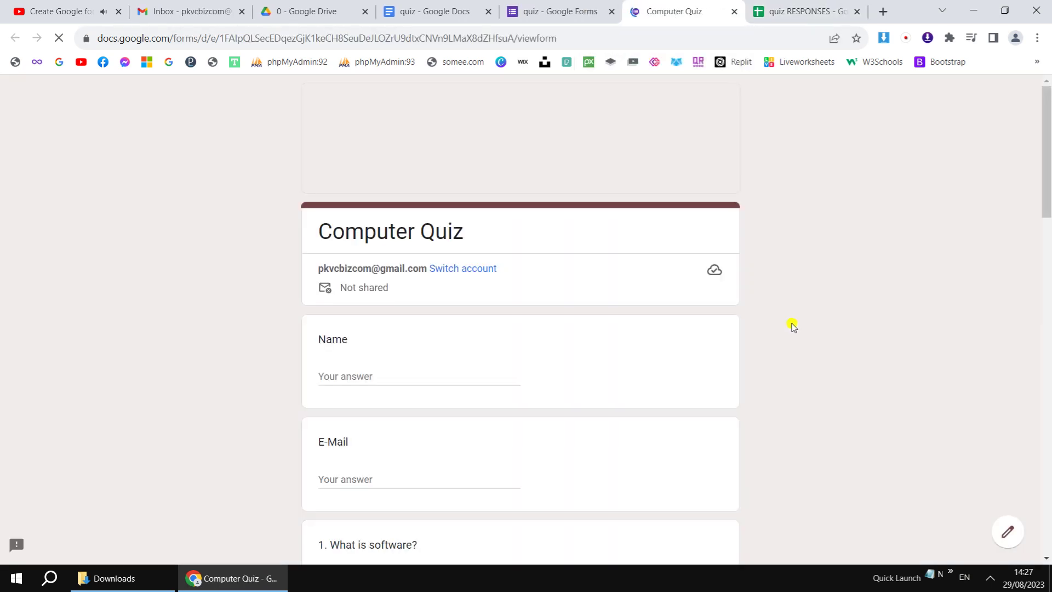
left_click(451, 370)
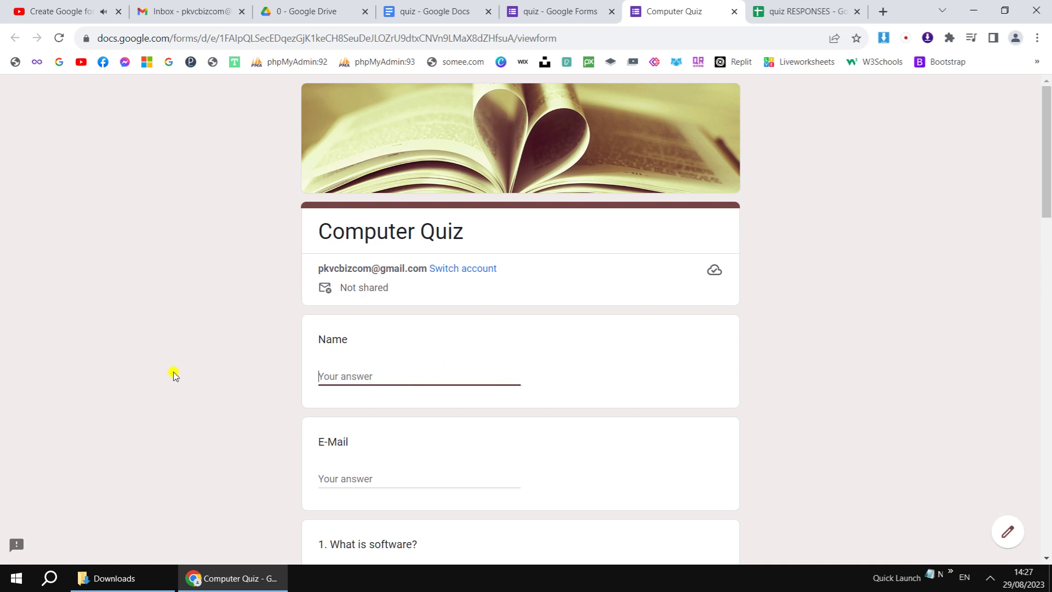
type("Somsak")
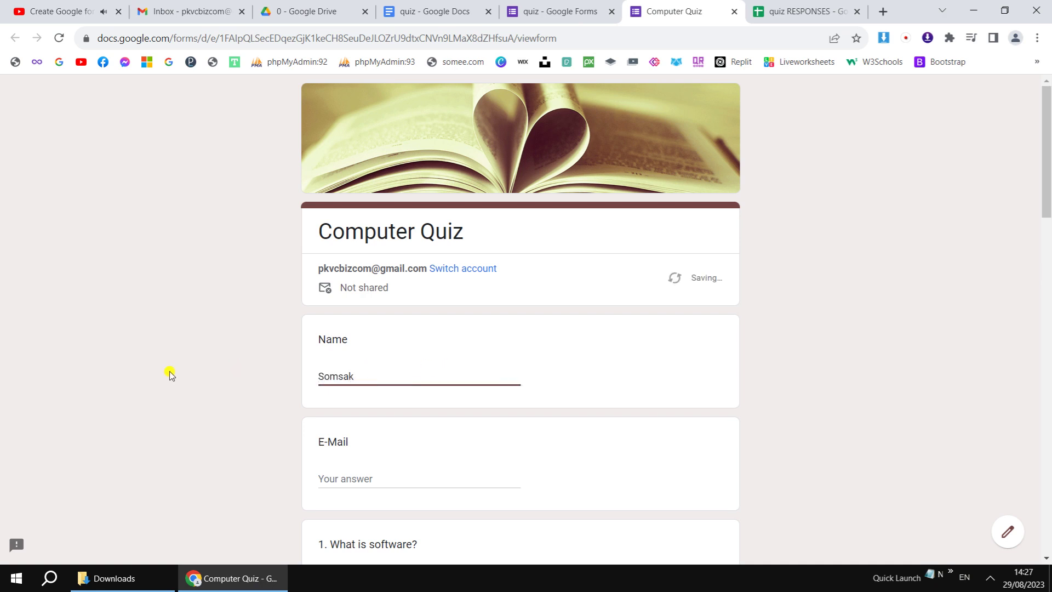
key("Tab")
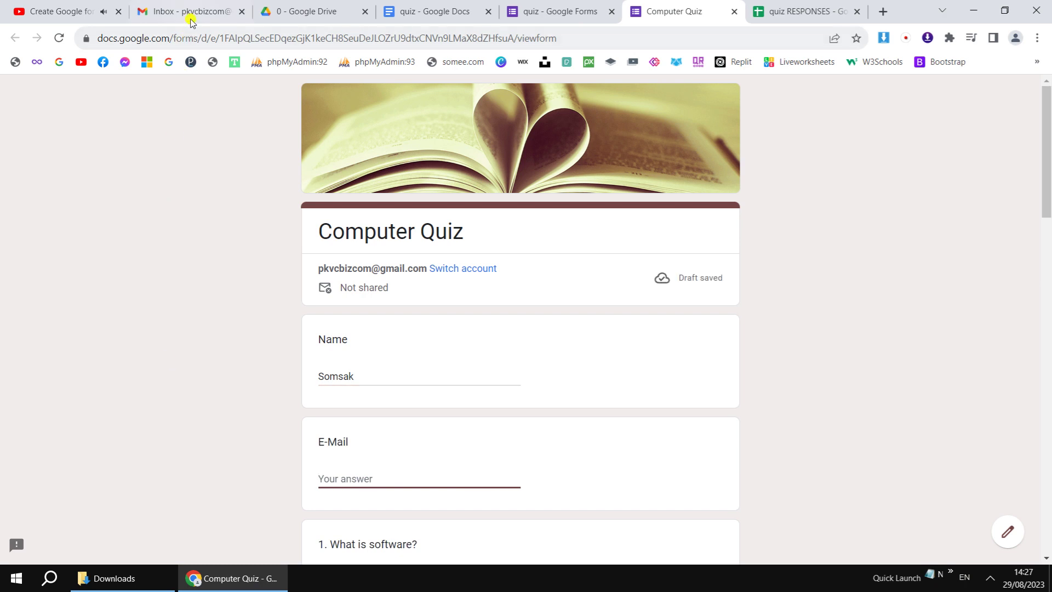
left_click(189, 12)
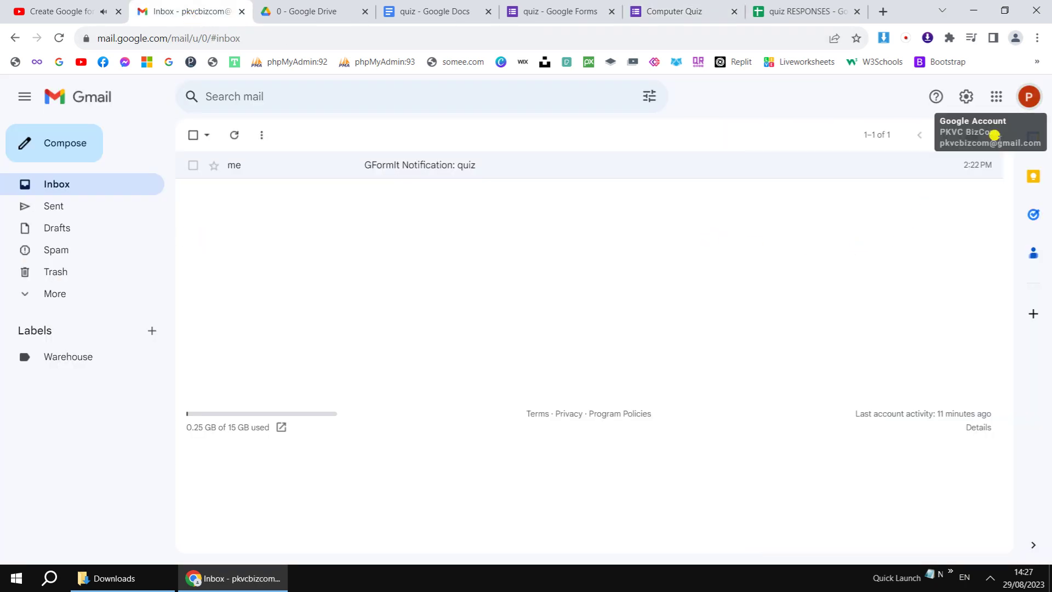
left_click(1028, 98)
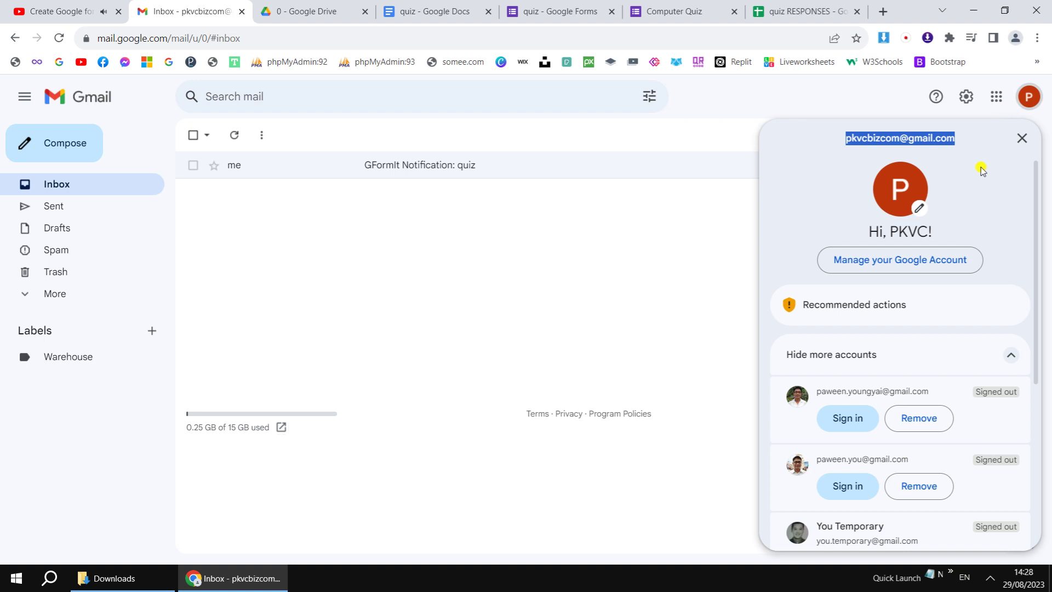
left_click(1022, 138)
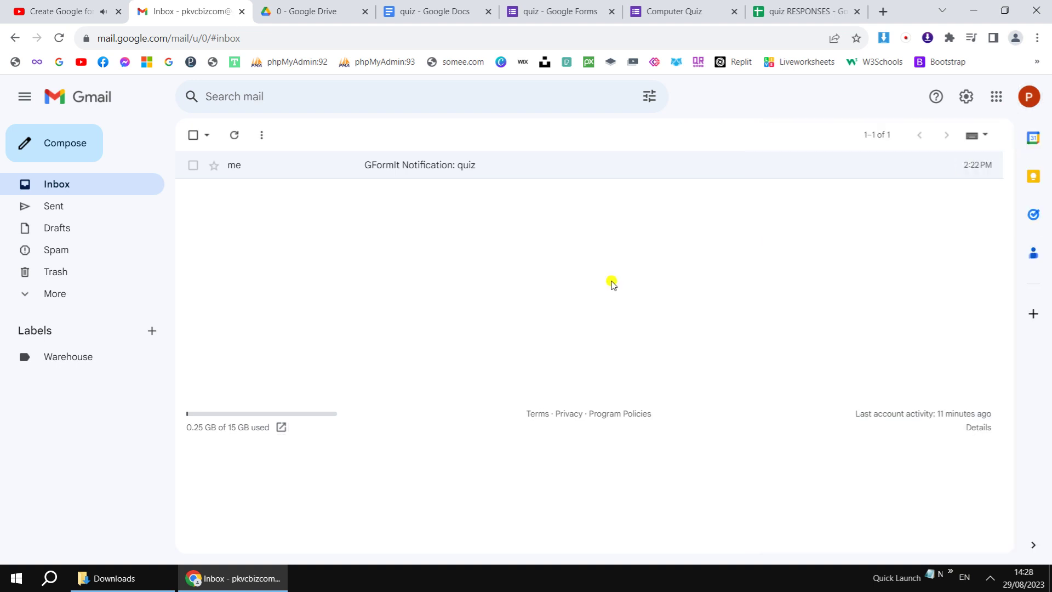
Step: Paste the account e-mail and answer questions 1 and 2 with option a (Monitor)
left_click(674, 11)
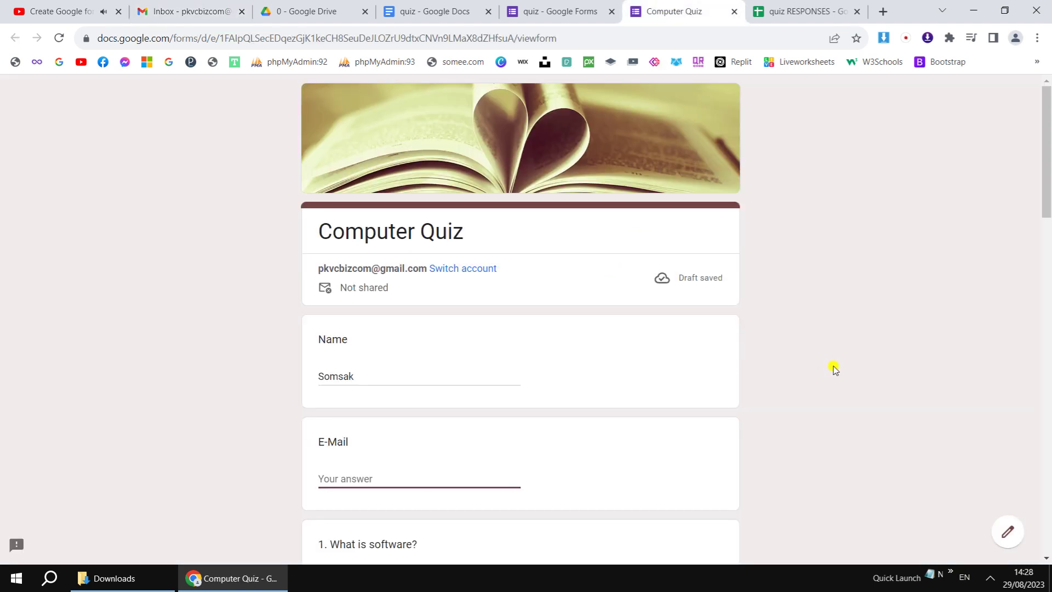
key("ctrl+v")
scroll(837, 370, "down", 3)
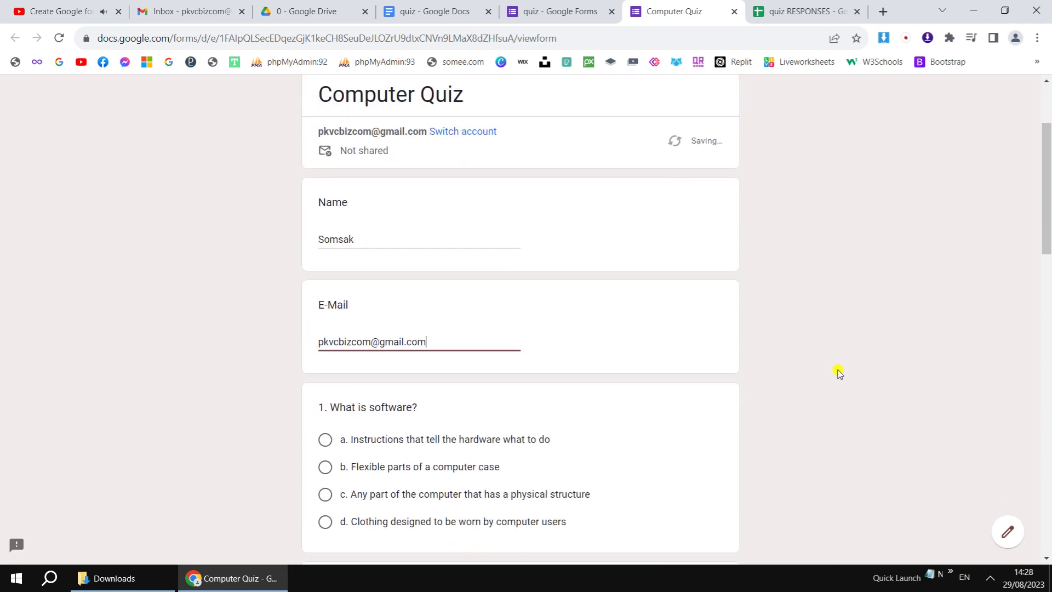
scroll(839, 377, "down", 5)
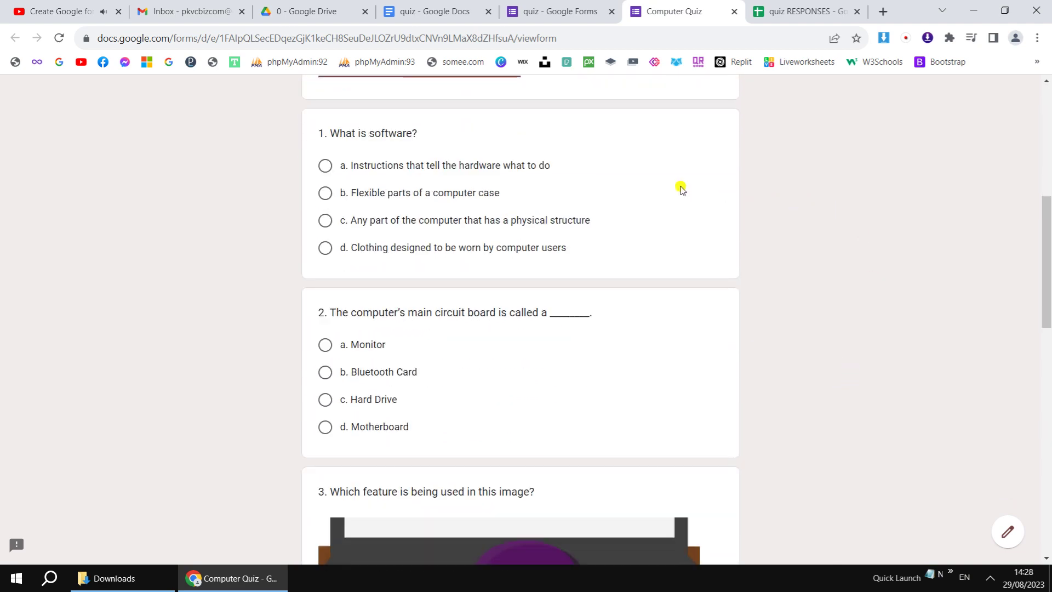
left_click(325, 165)
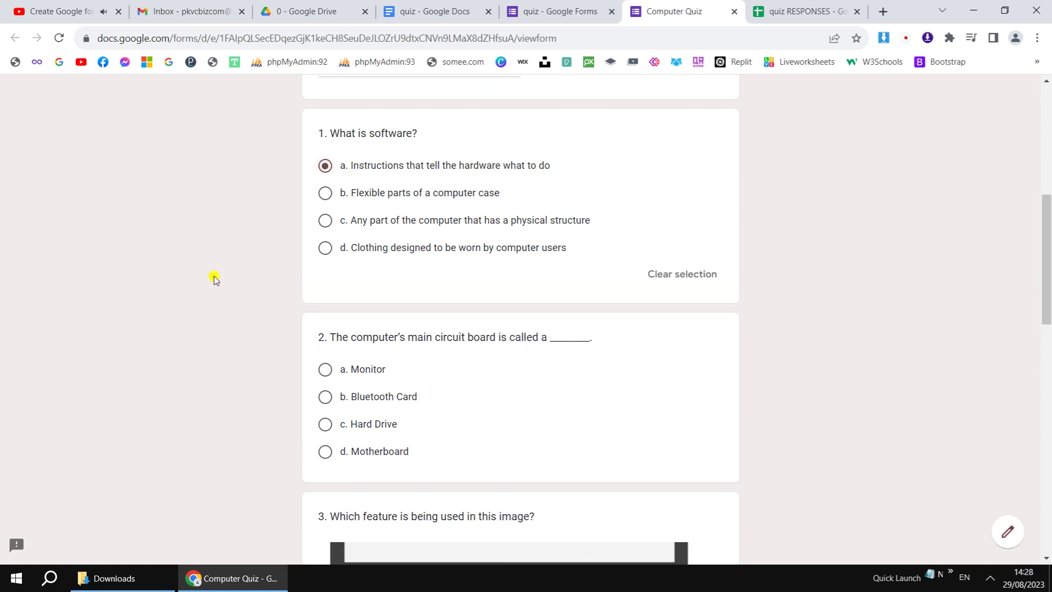
left_click(325, 370)
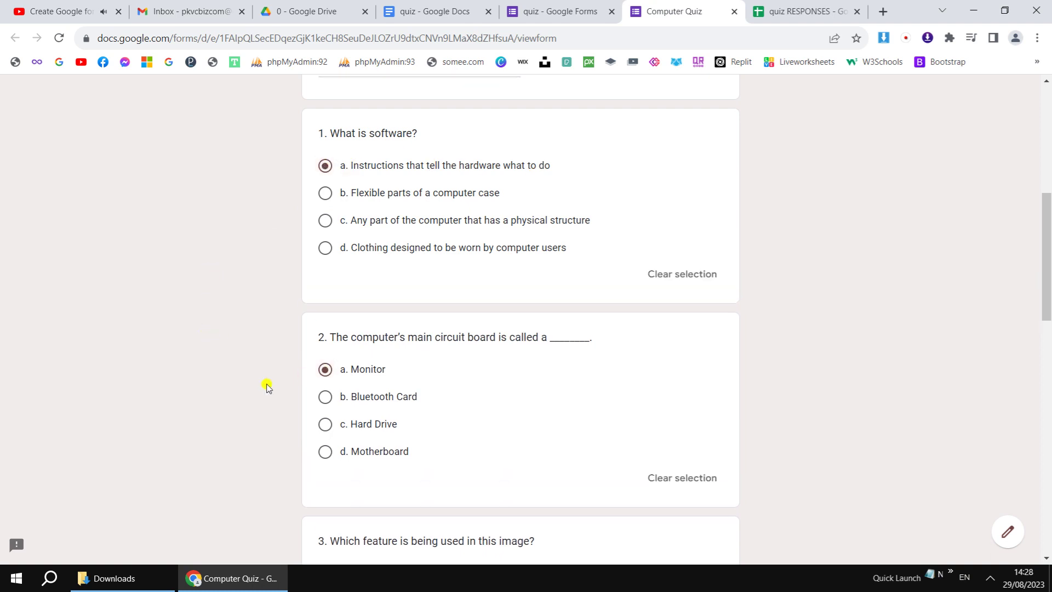
Step: Answer Touchpad, brain/nervous system and Connecting to the Internet for questions 3–5, then submit
scroll(267, 387, "down", 5)
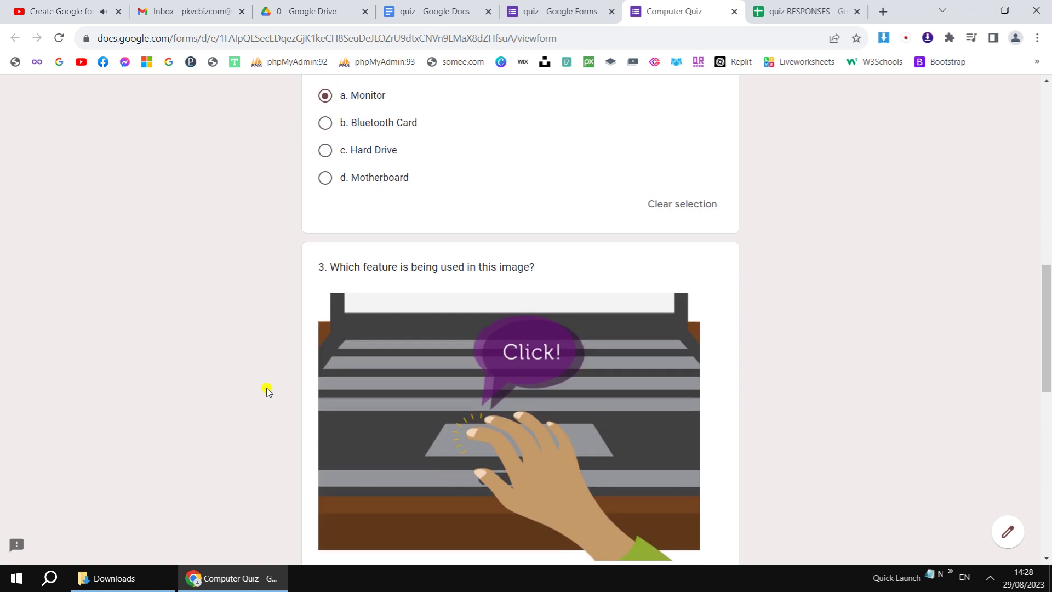
scroll(267, 390, "down", 3)
left_click(325, 467)
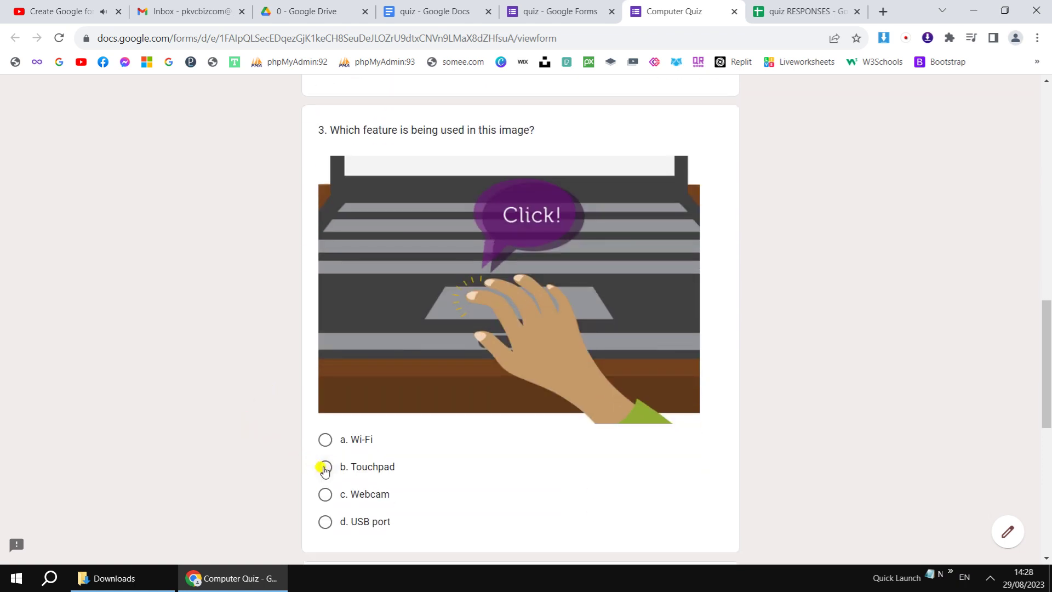
scroll(191, 470, "down", 6)
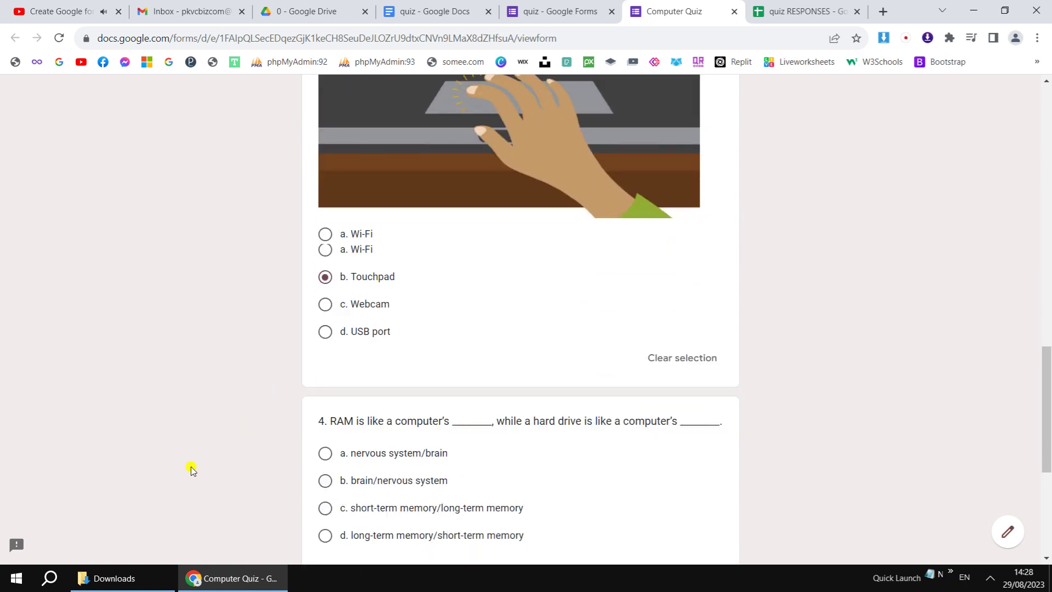
scroll(192, 471, "down", 1)
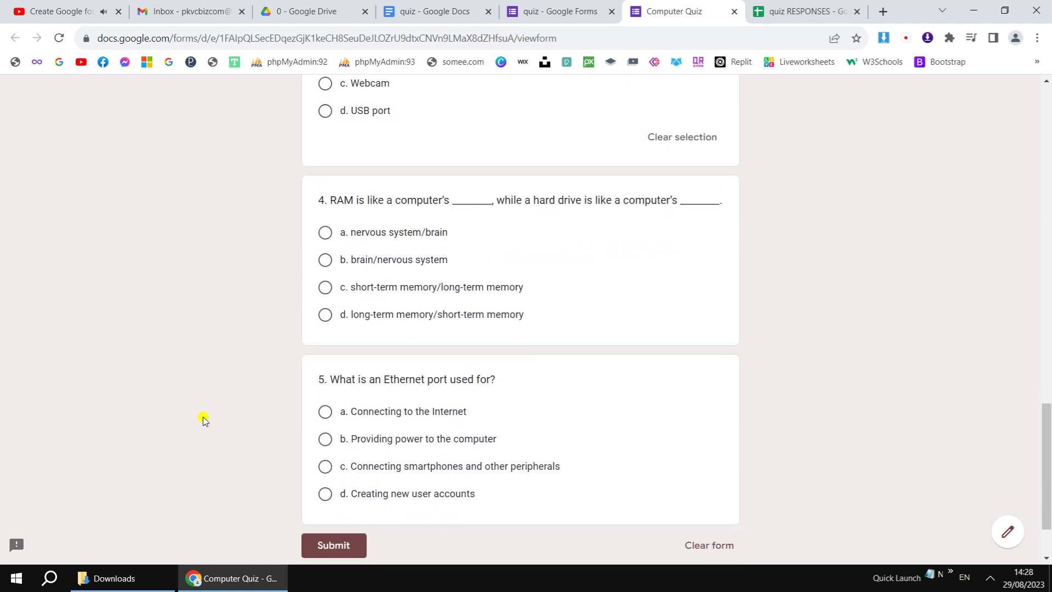
left_click(325, 259)
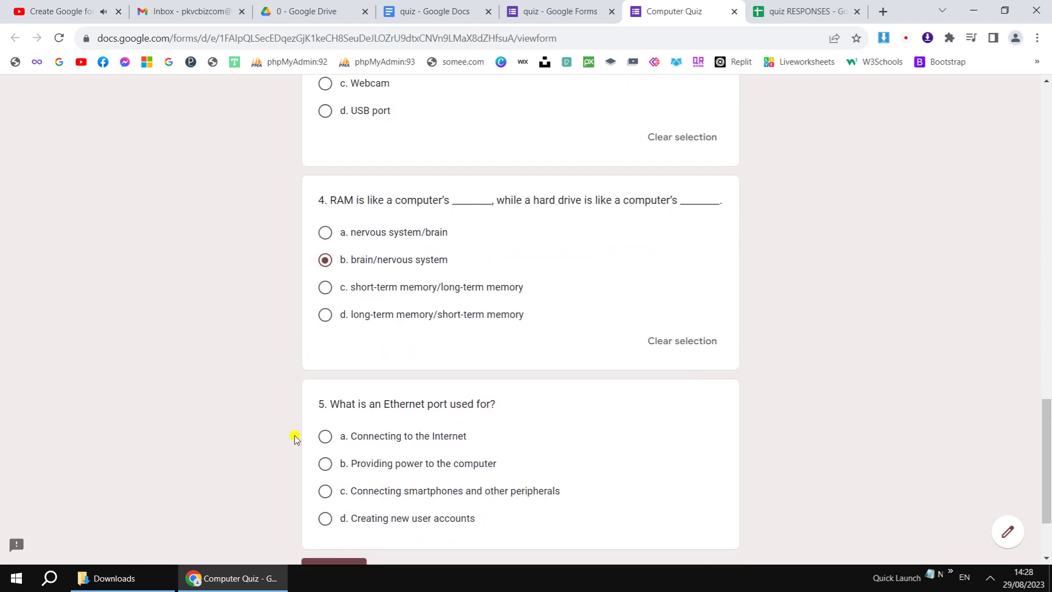
left_click(323, 440)
scroll(216, 454, "down", 2)
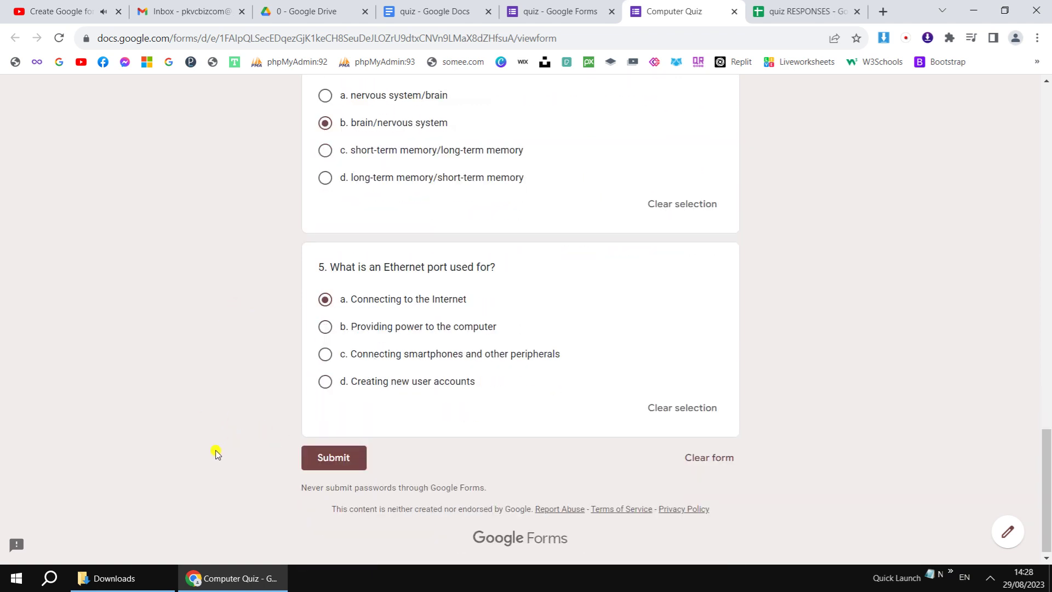
left_click(311, 455)
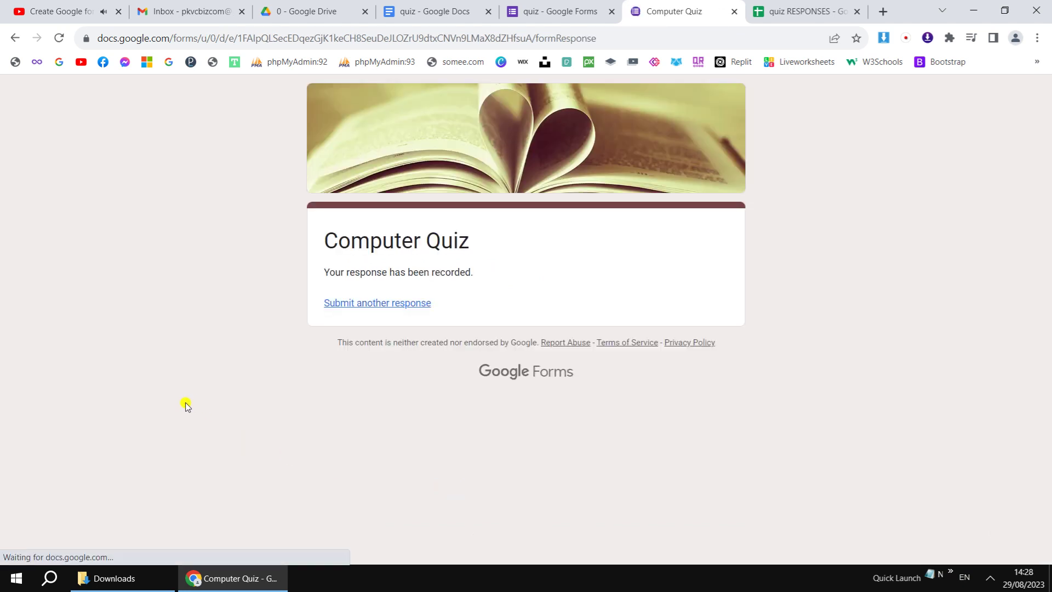
Step: Start a new blank response with another student's name and the pasted e-mail
left_click(400, 307)
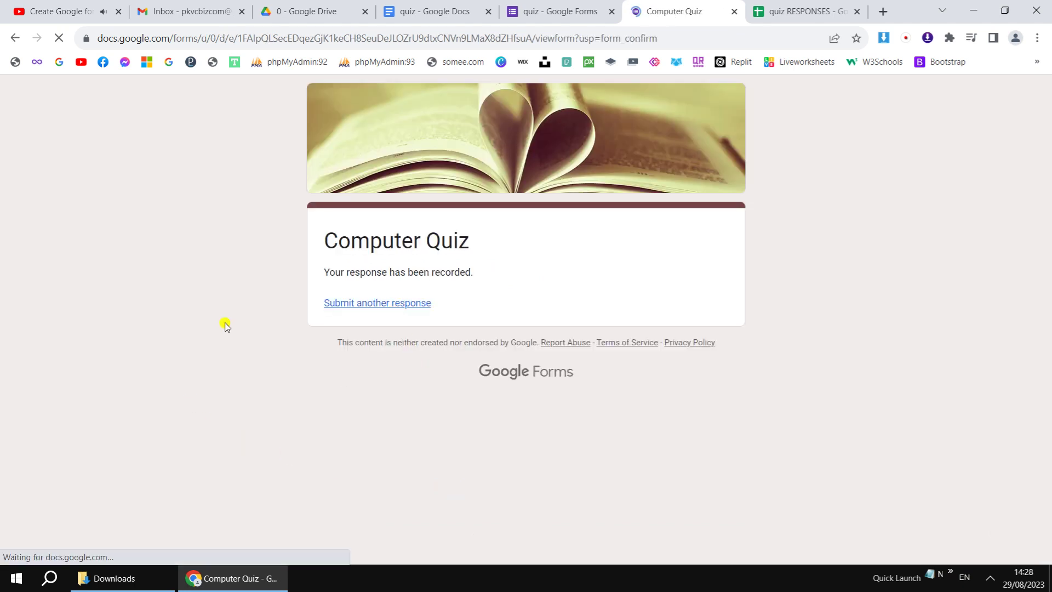
left_click(324, 372)
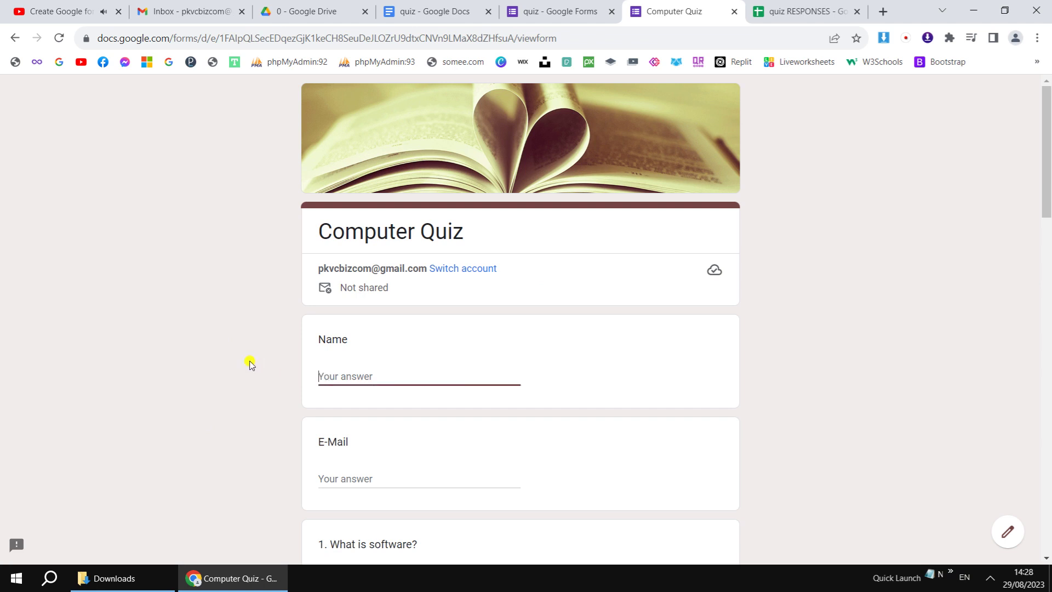
type("Somsri")
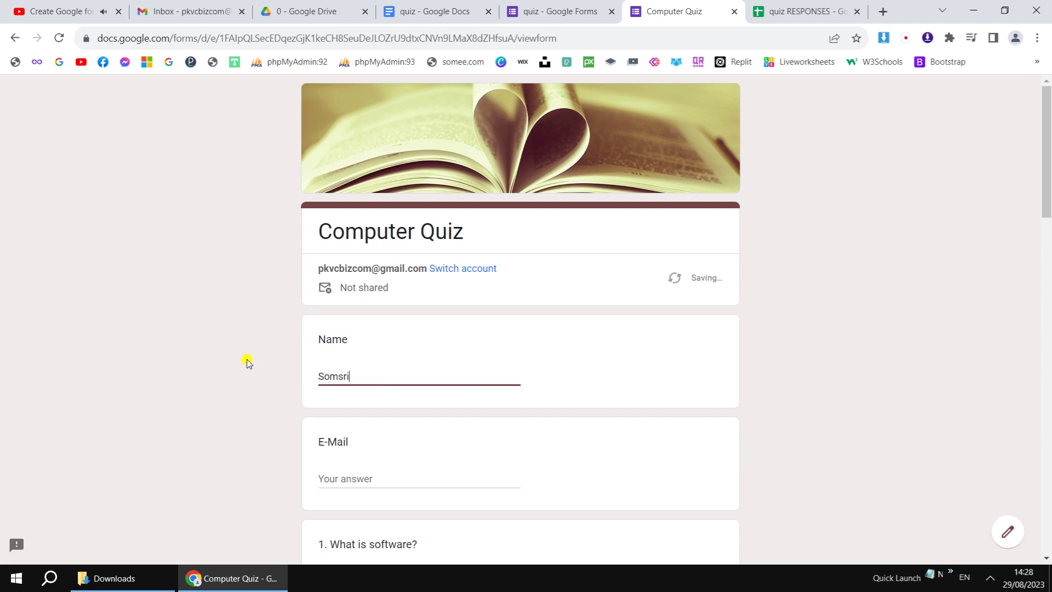
key("Tab")
key("ctrl+v")
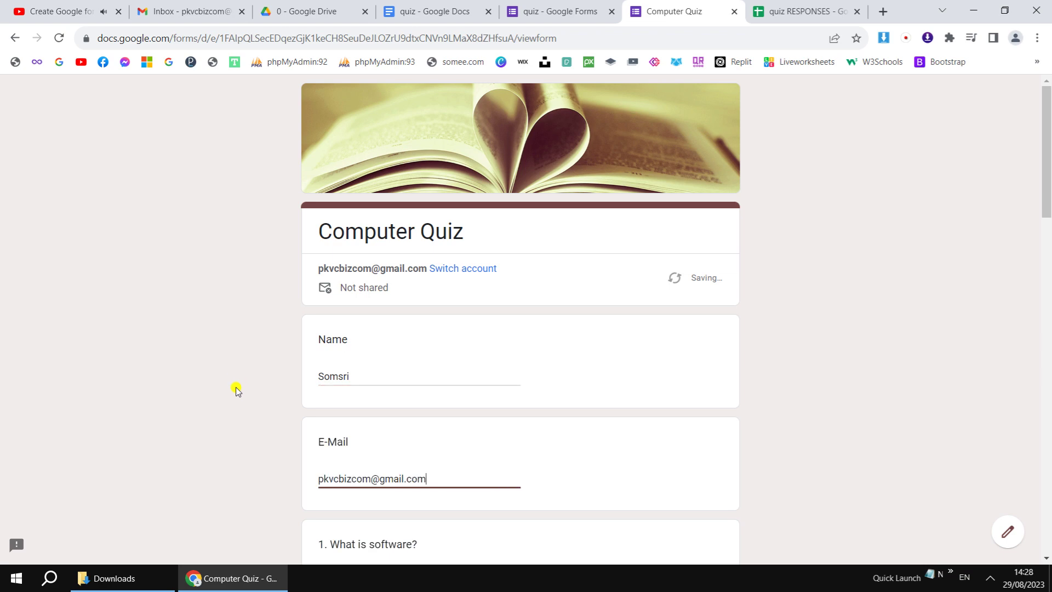
Step: Answer question 1 with option d and question 2 with Motherboard
scroll(237, 394, "down", 5)
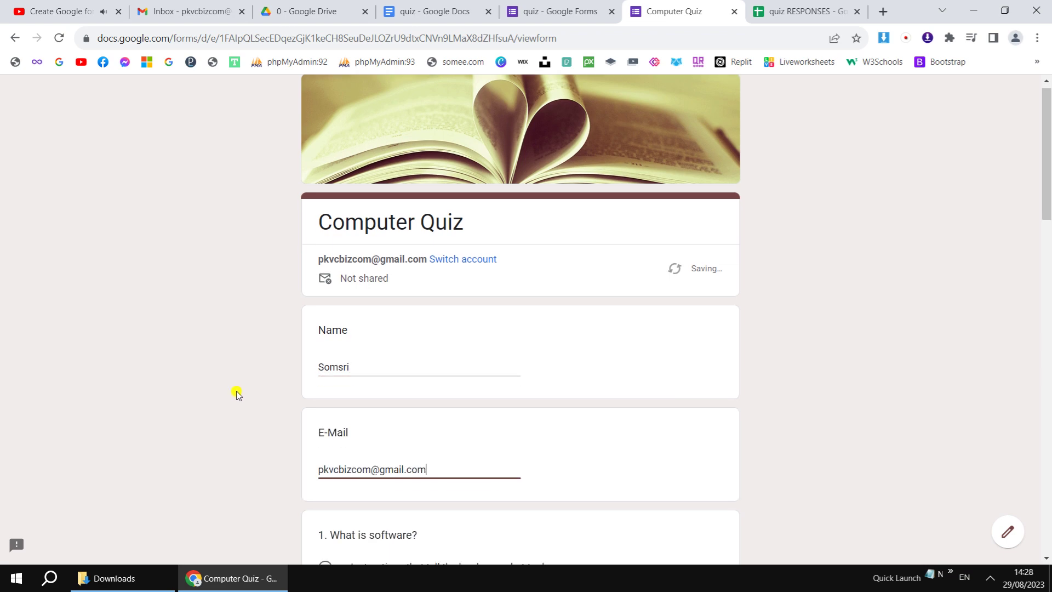
scroll(237, 402, "down", 3)
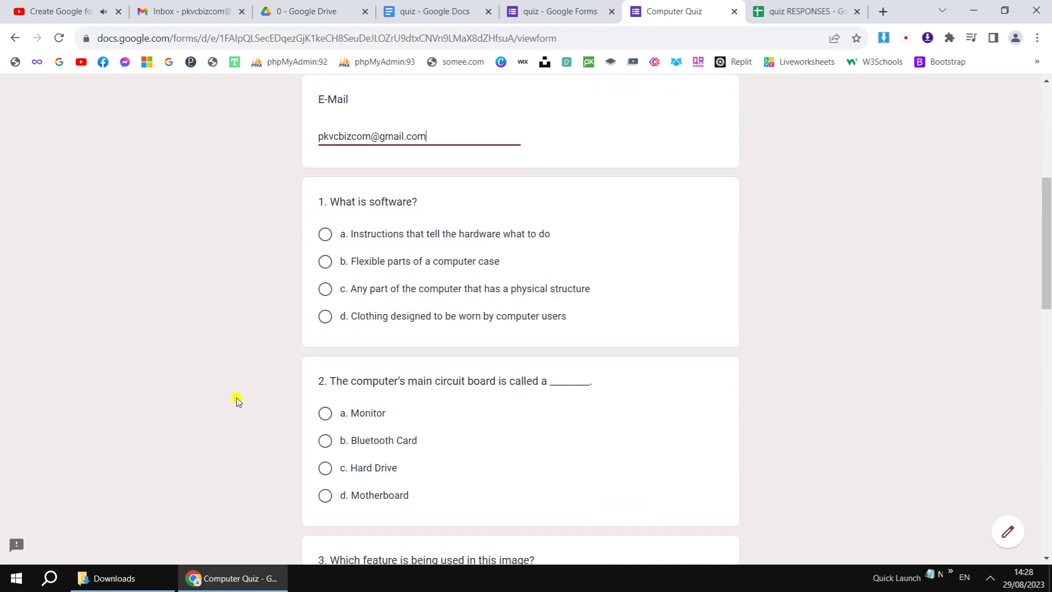
left_click(318, 246)
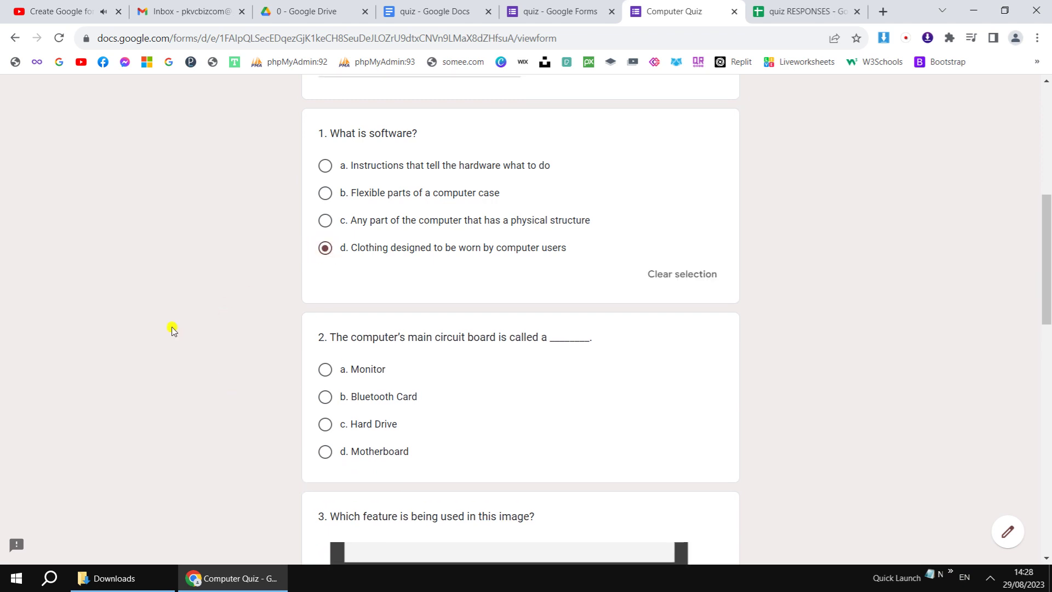
left_click(324, 451)
scroll(229, 427, "down", 5)
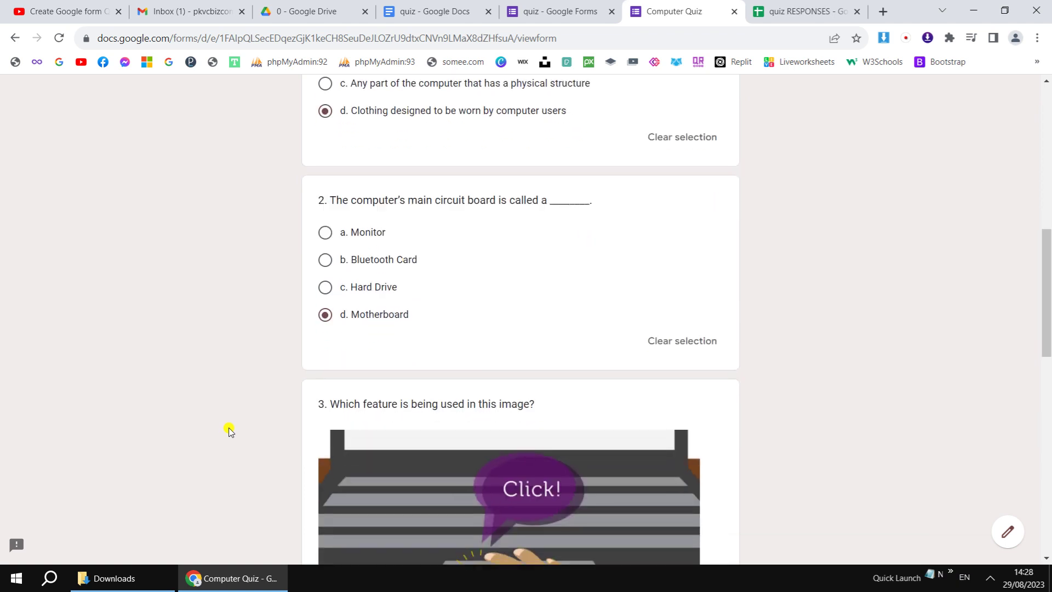
scroll(229, 432, "down", 4)
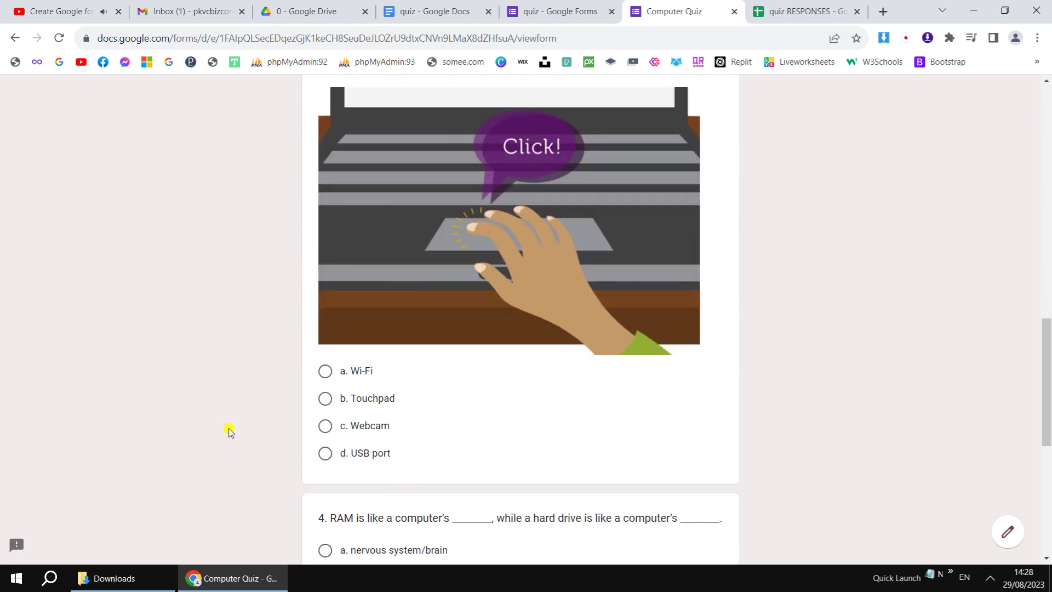
Step: Answer Webcam, short-term/long-term memory and Creating new user accounts, submit, and start another response
left_click(321, 427)
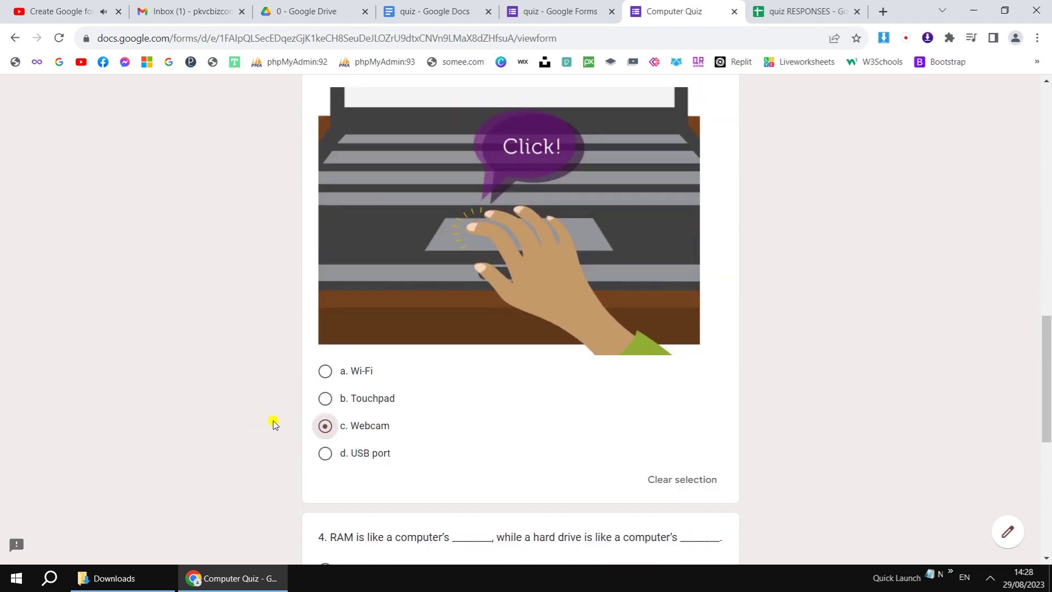
scroll(220, 423, "down", 6)
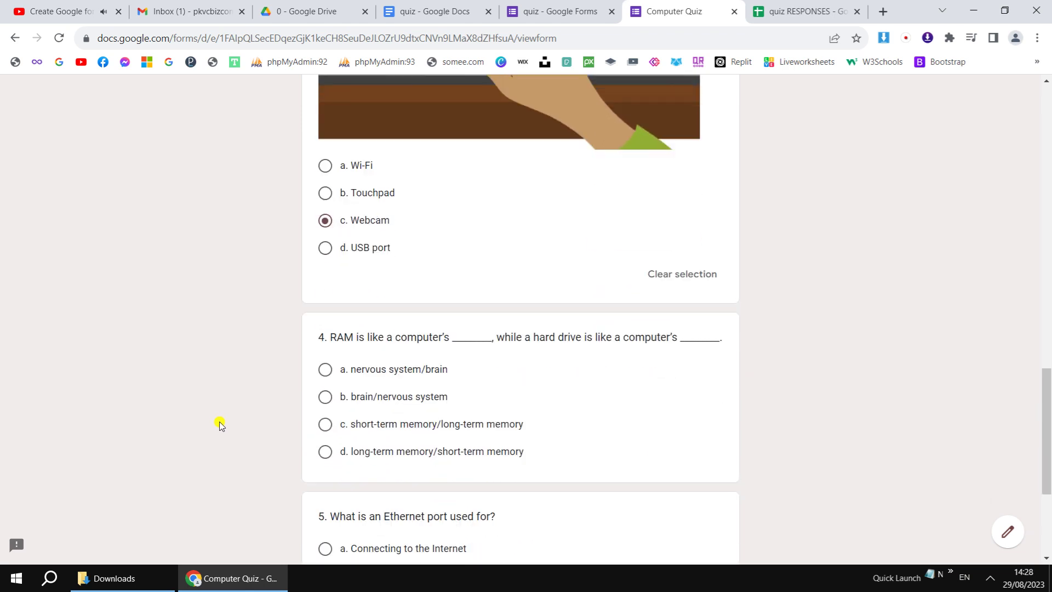
left_click(325, 285)
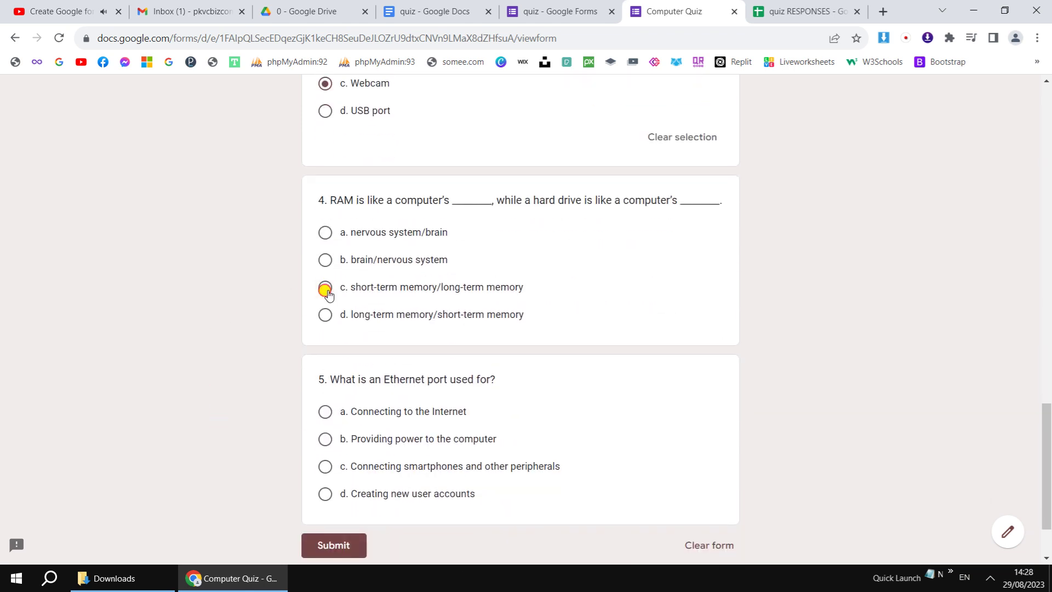
scroll(198, 373, "down", 1)
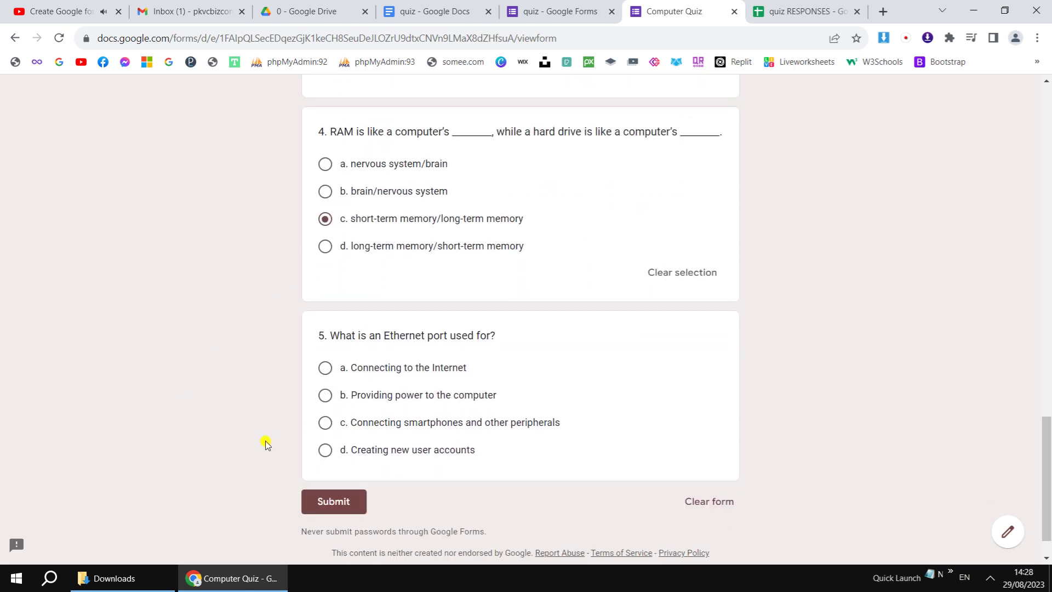
left_click(322, 456)
scroll(224, 465, "down", 1)
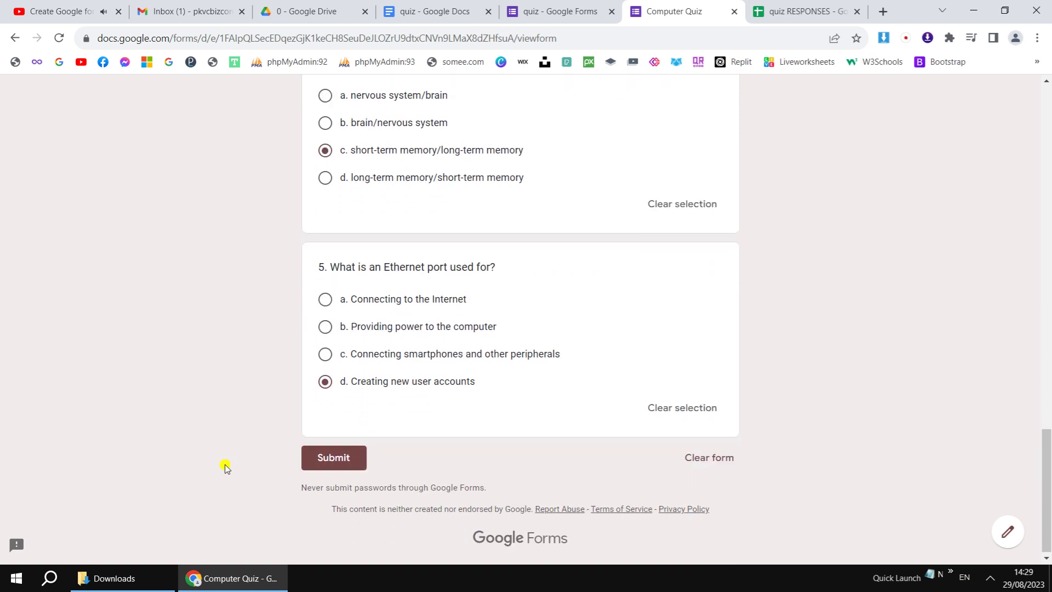
left_click(341, 465)
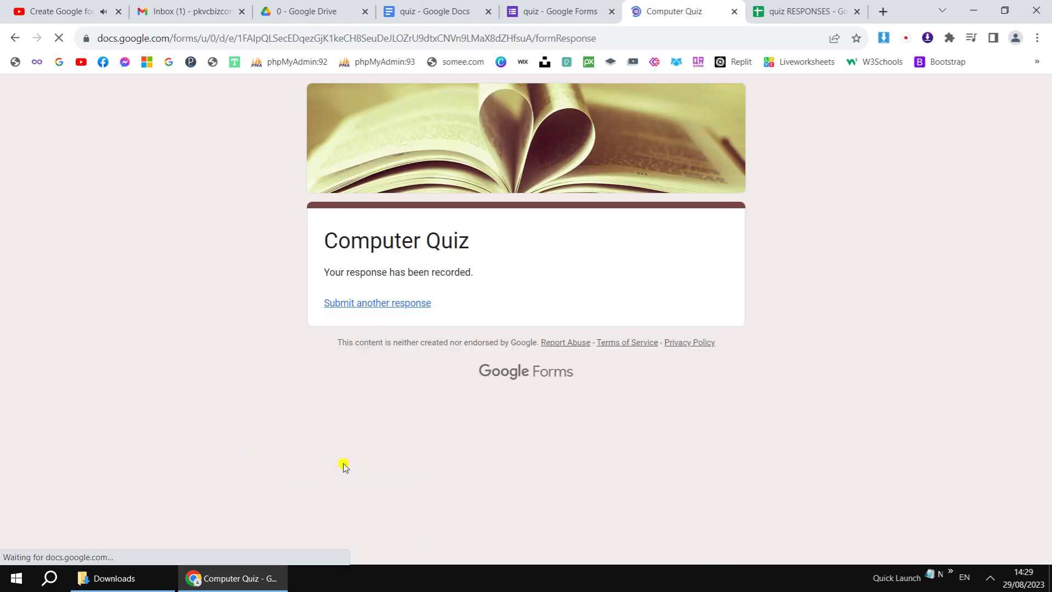
left_click(392, 303)
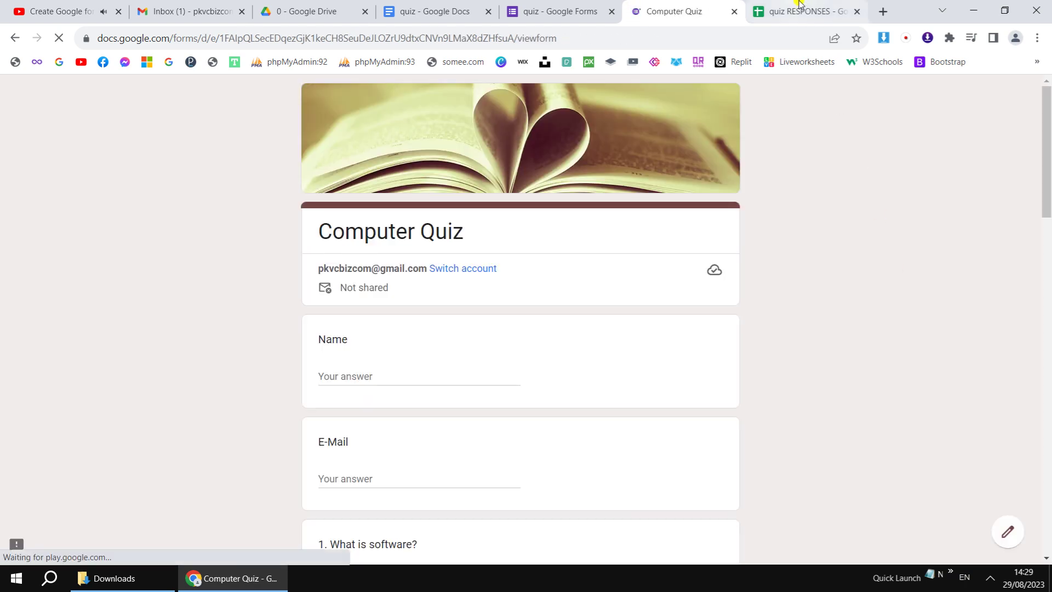
Step: Verify the new row in quiz RESPONSES and its 2-point (40%) score in the Grades tab
left_click(802, 11)
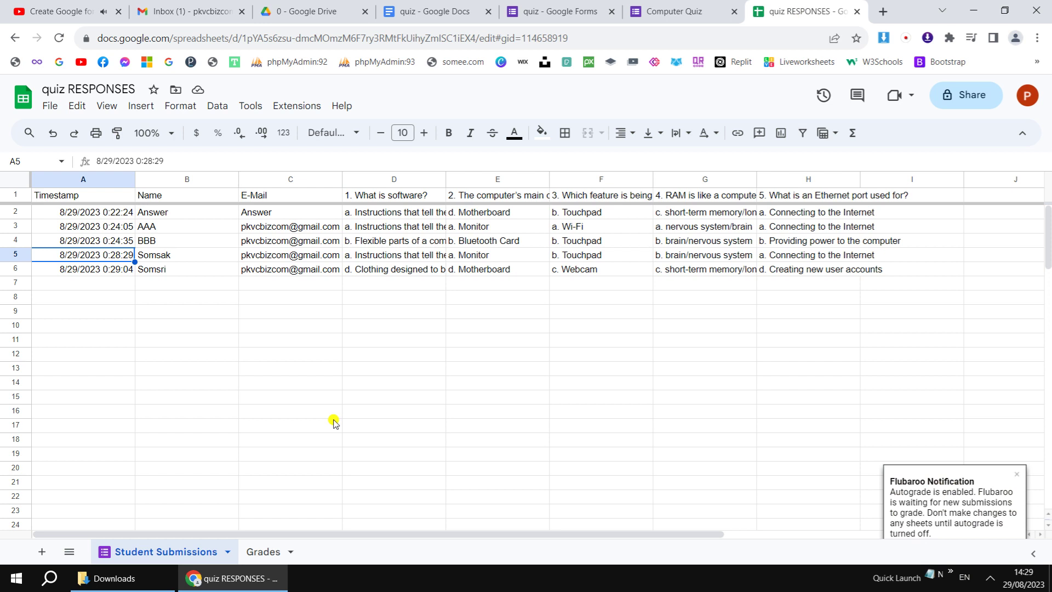
left_click(106, 271)
left_click(106, 282)
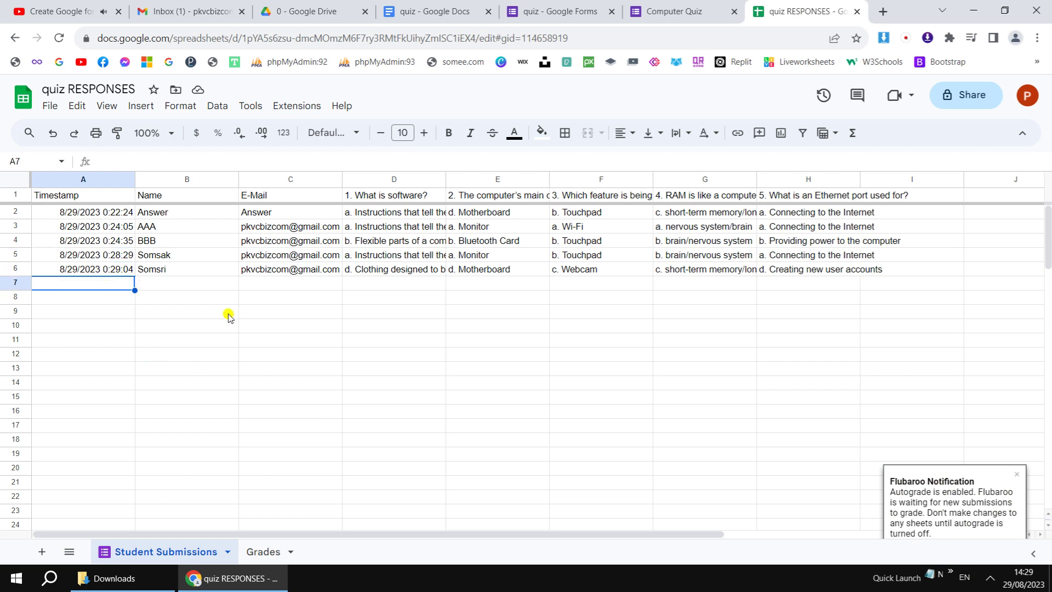
left_click(263, 553)
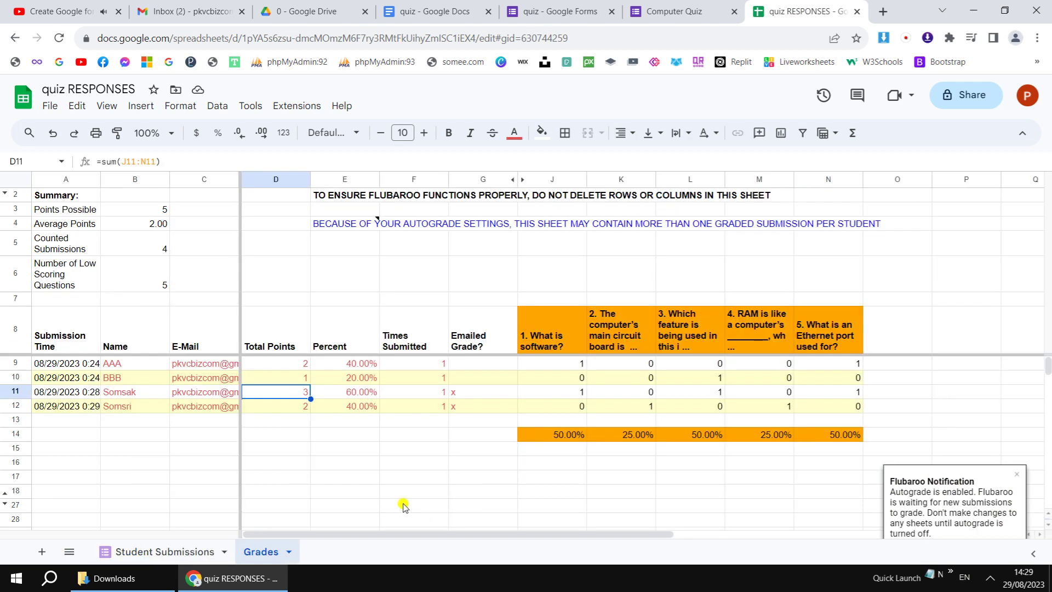
left_click(285, 410)
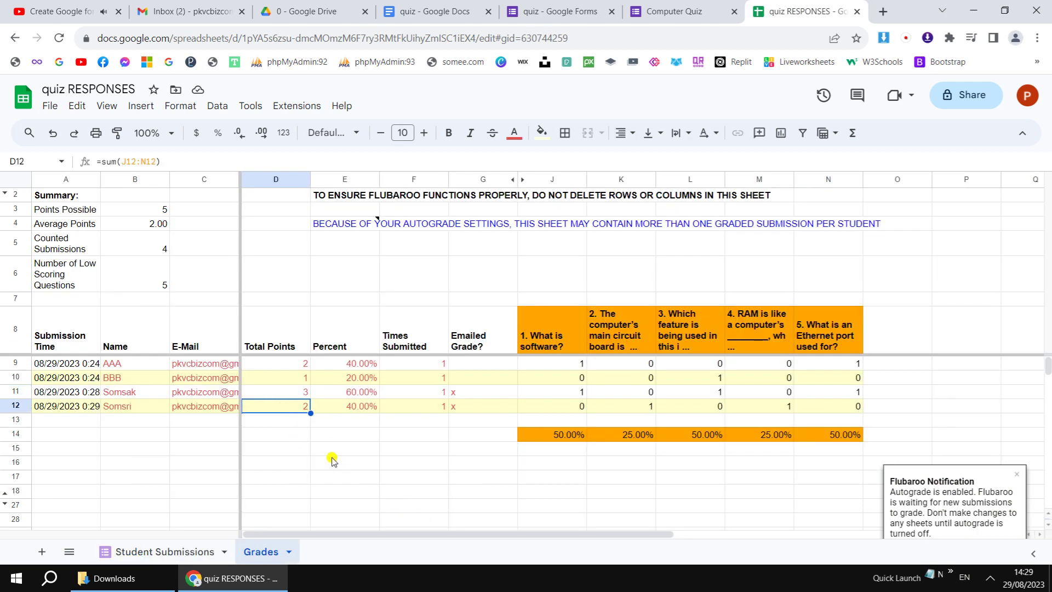
left_click(290, 425)
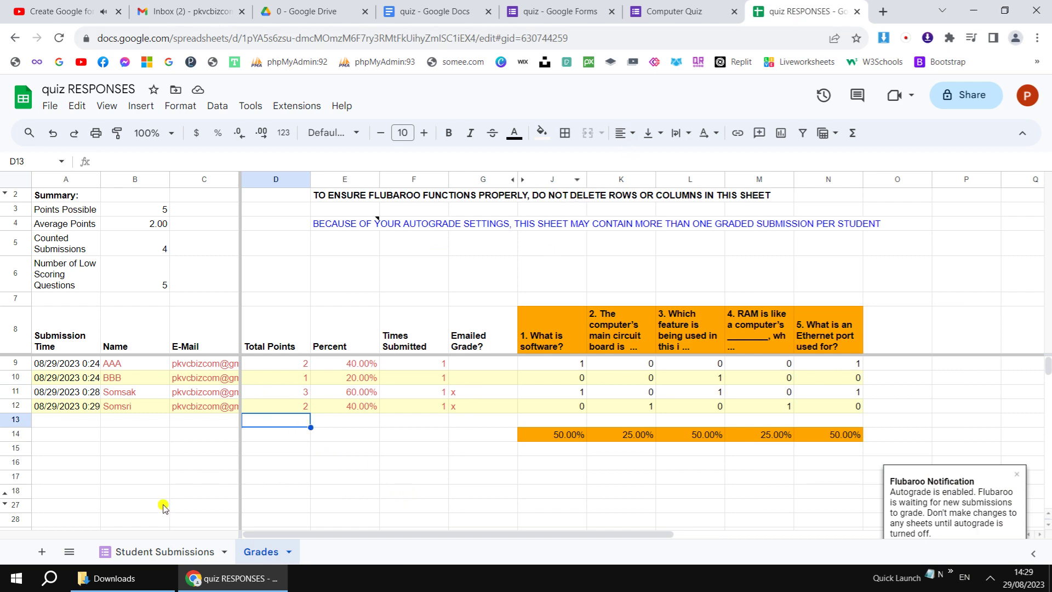
left_click(155, 553)
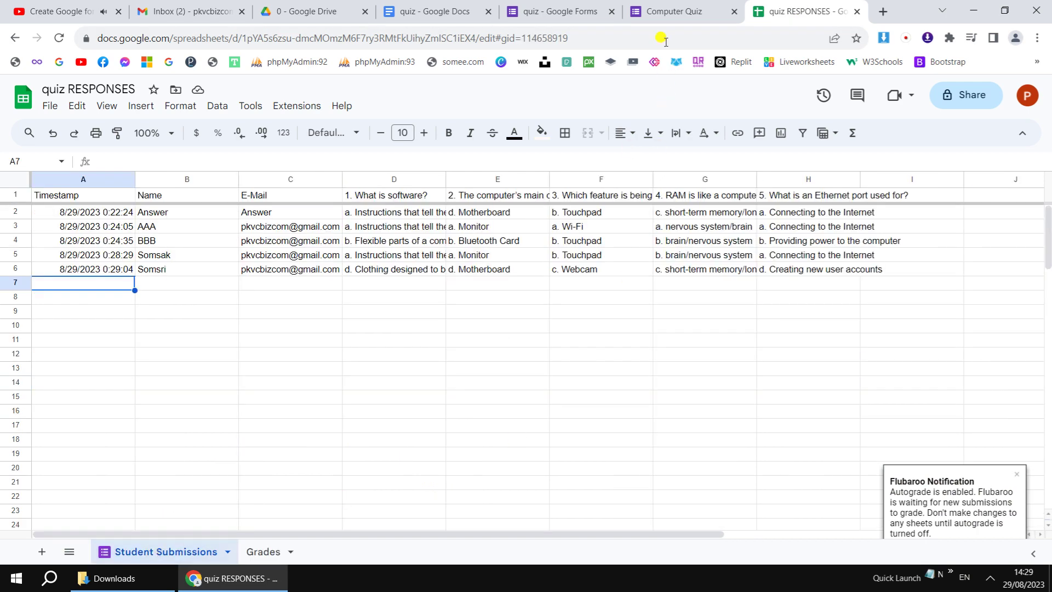
left_click(671, 12)
Step: Enter a new student's name and paste the account e-mail into the fifth response
left_click(364, 370)
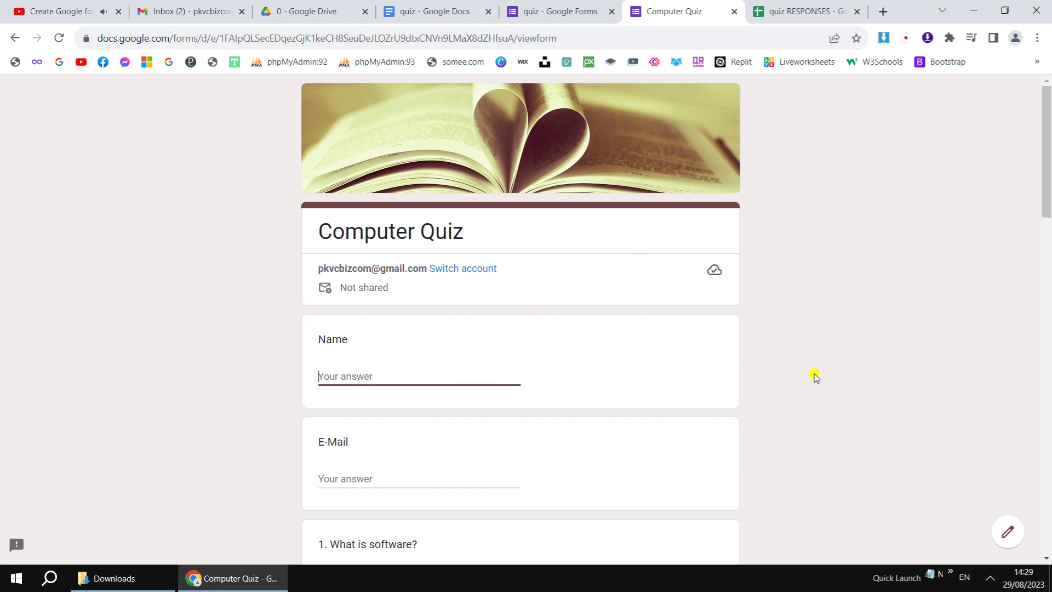
type("Somchok")
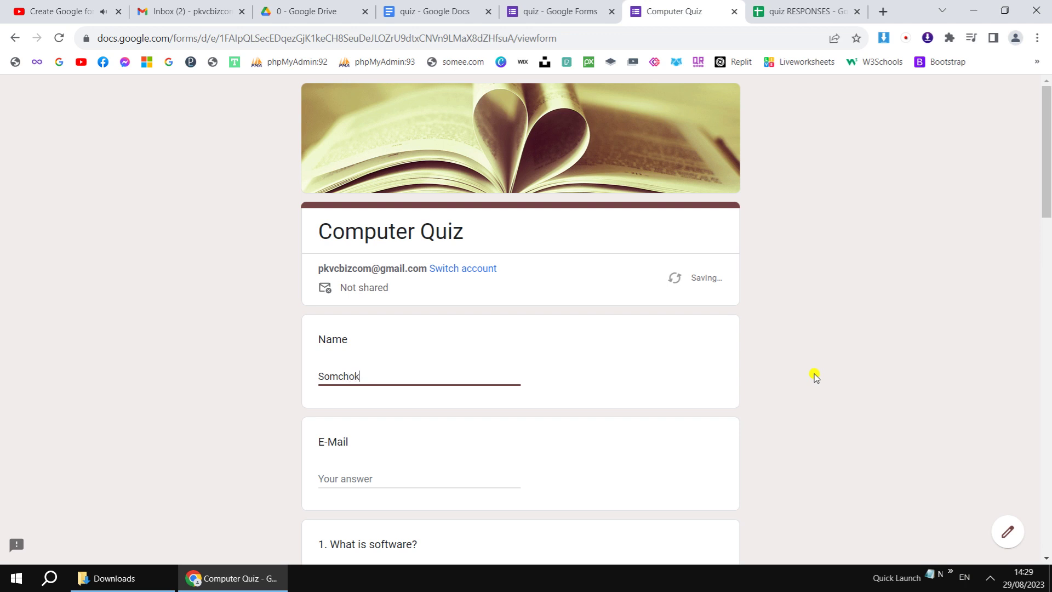
key("Tab")
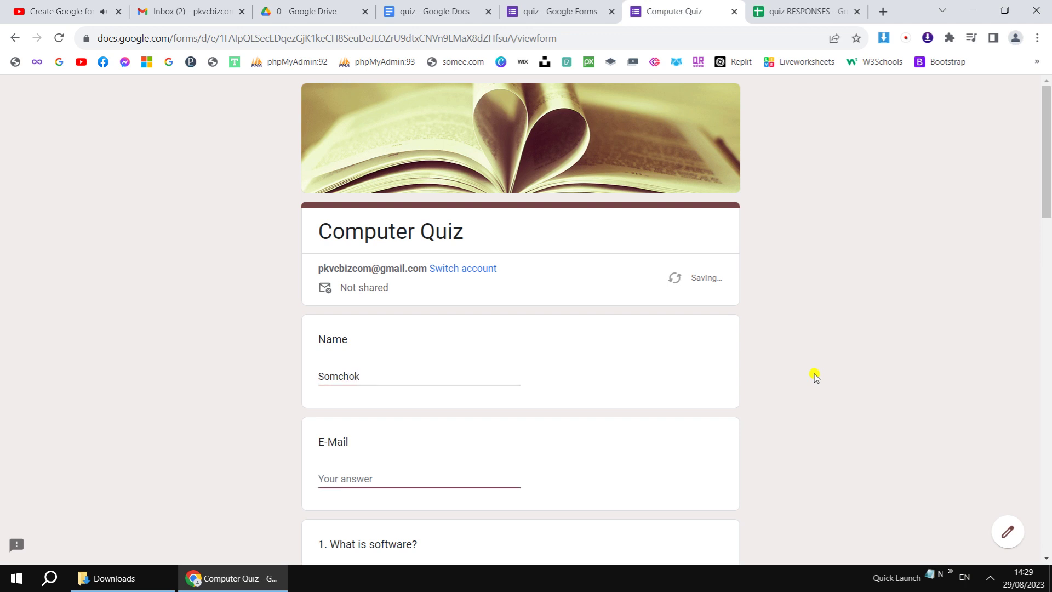
key("ctrl+v")
scroll(811, 407, "down", 5)
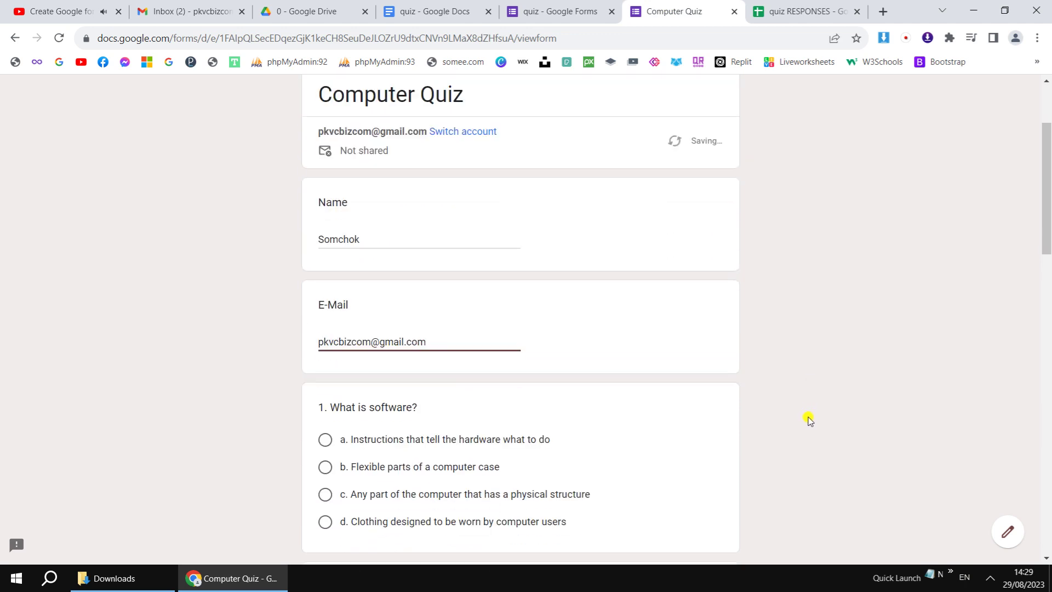
scroll(810, 421, "down", 3)
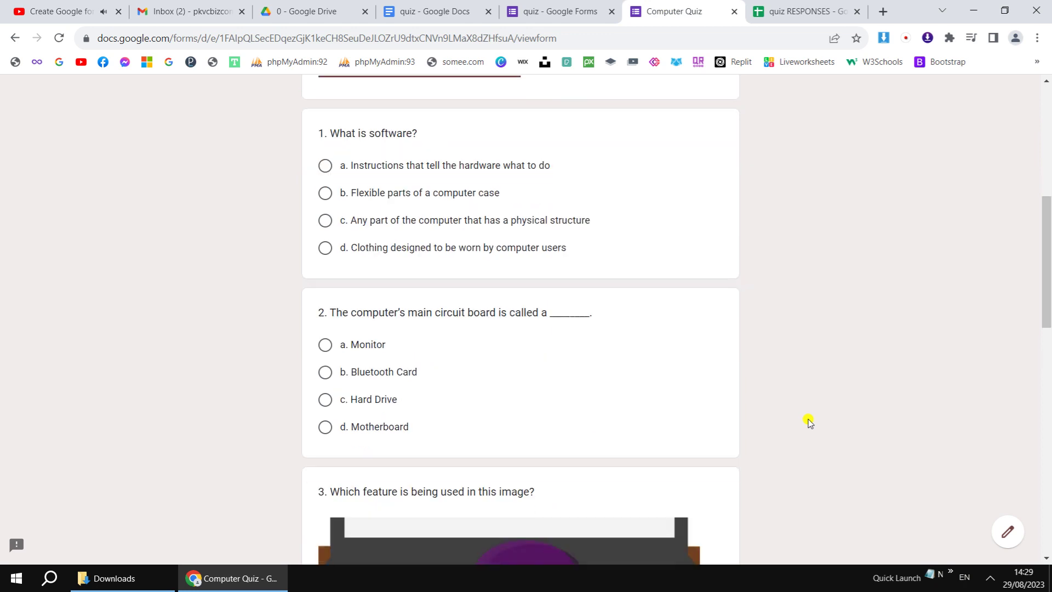